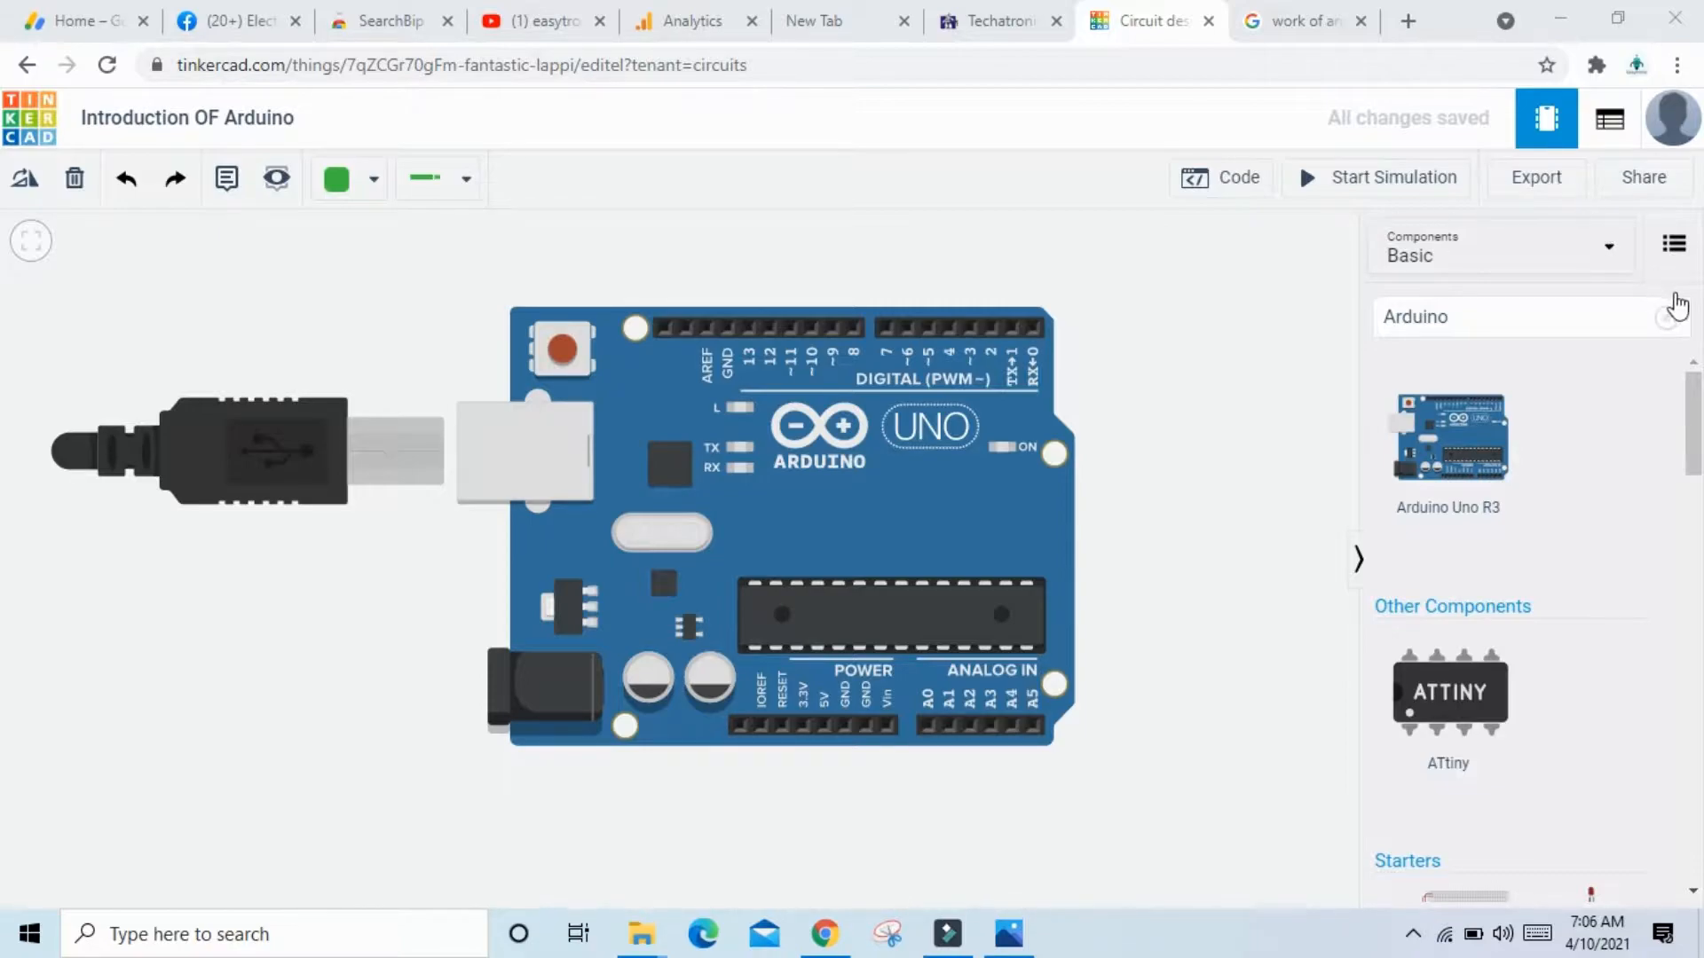
- Search the component library for "ard"
left_click(1666, 318)
left_click(1471, 325)
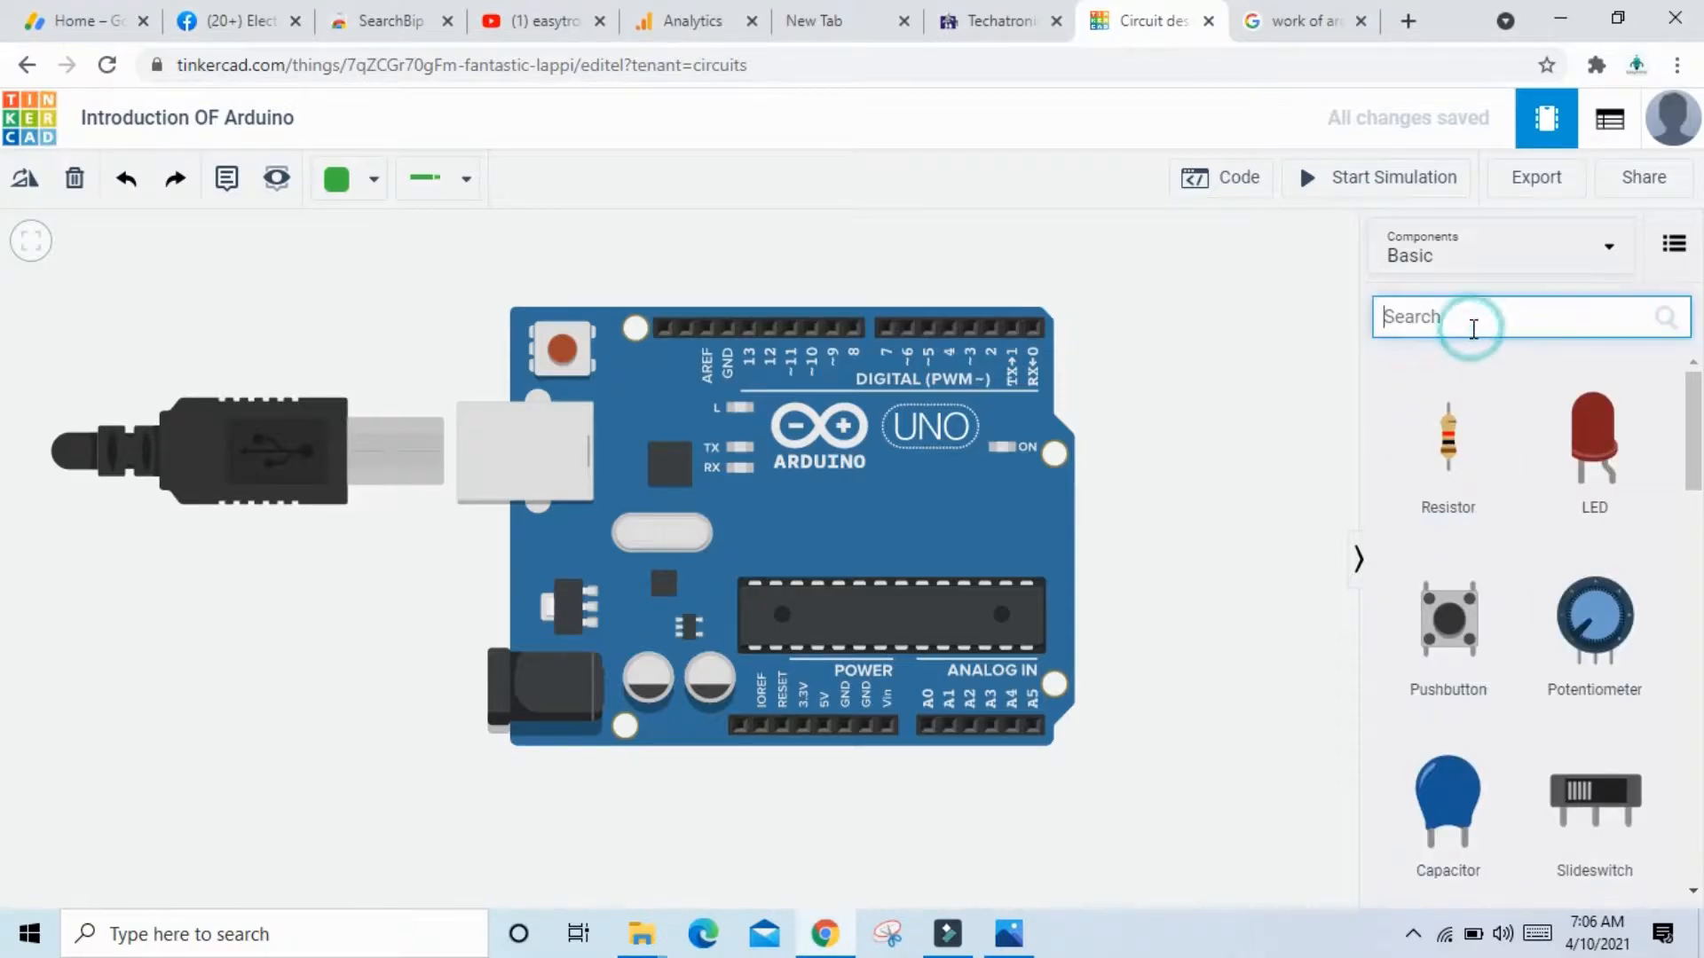
type("ard")
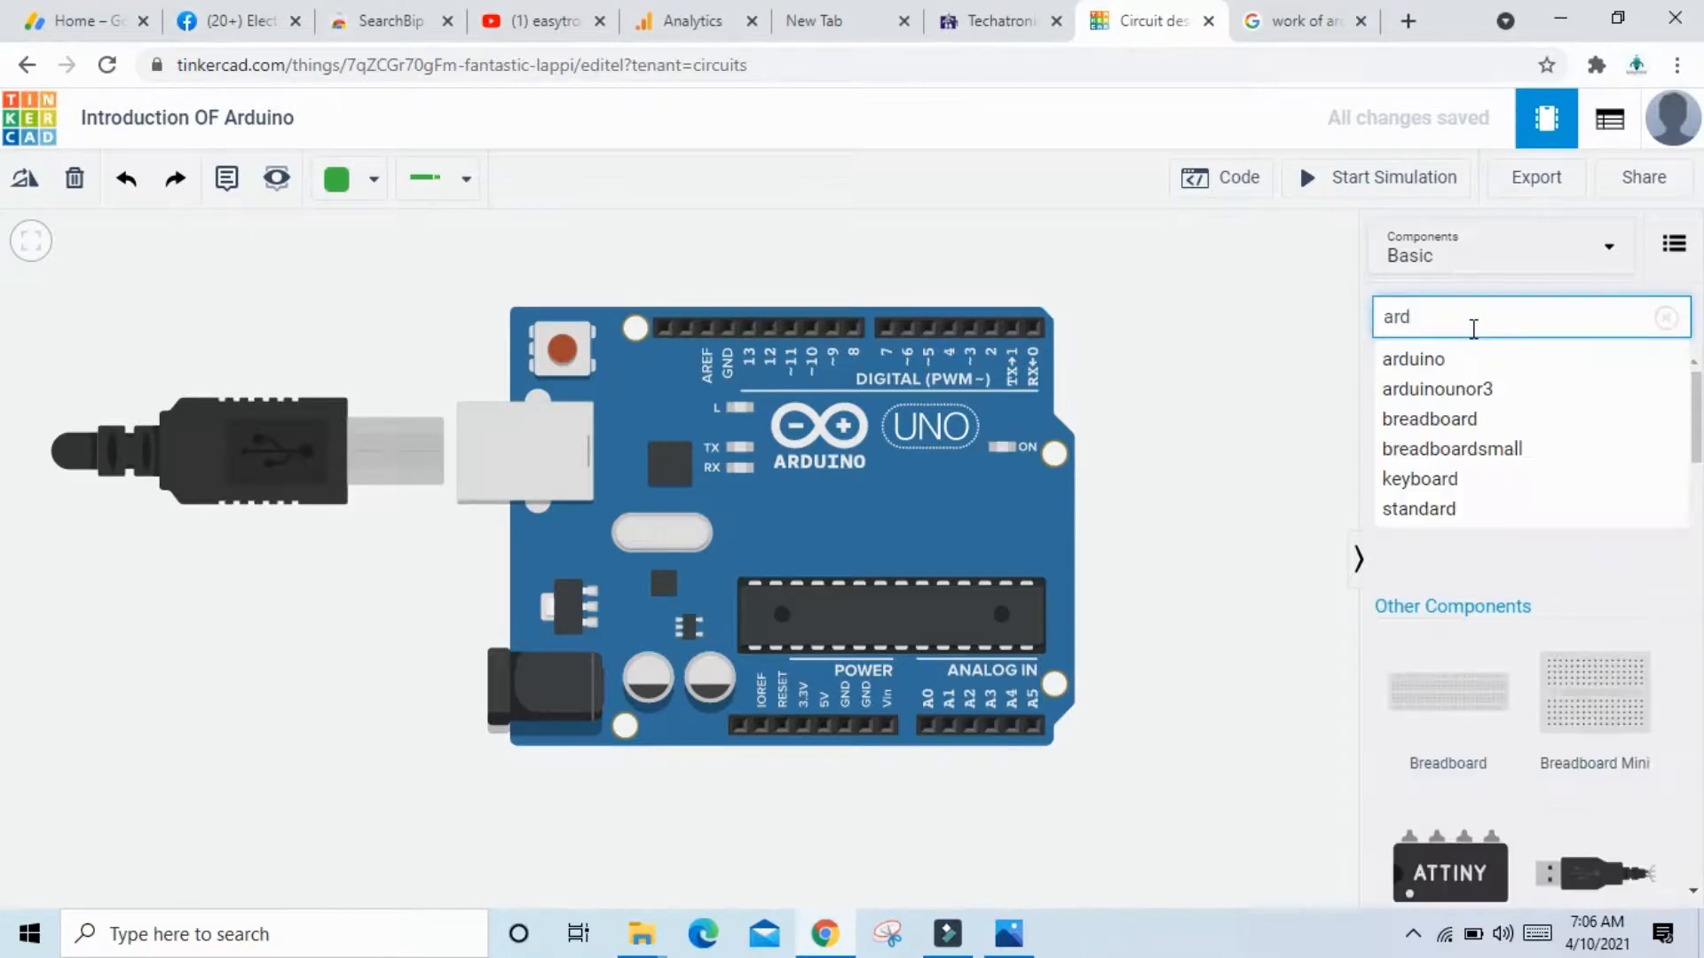
left_click(1120, 499)
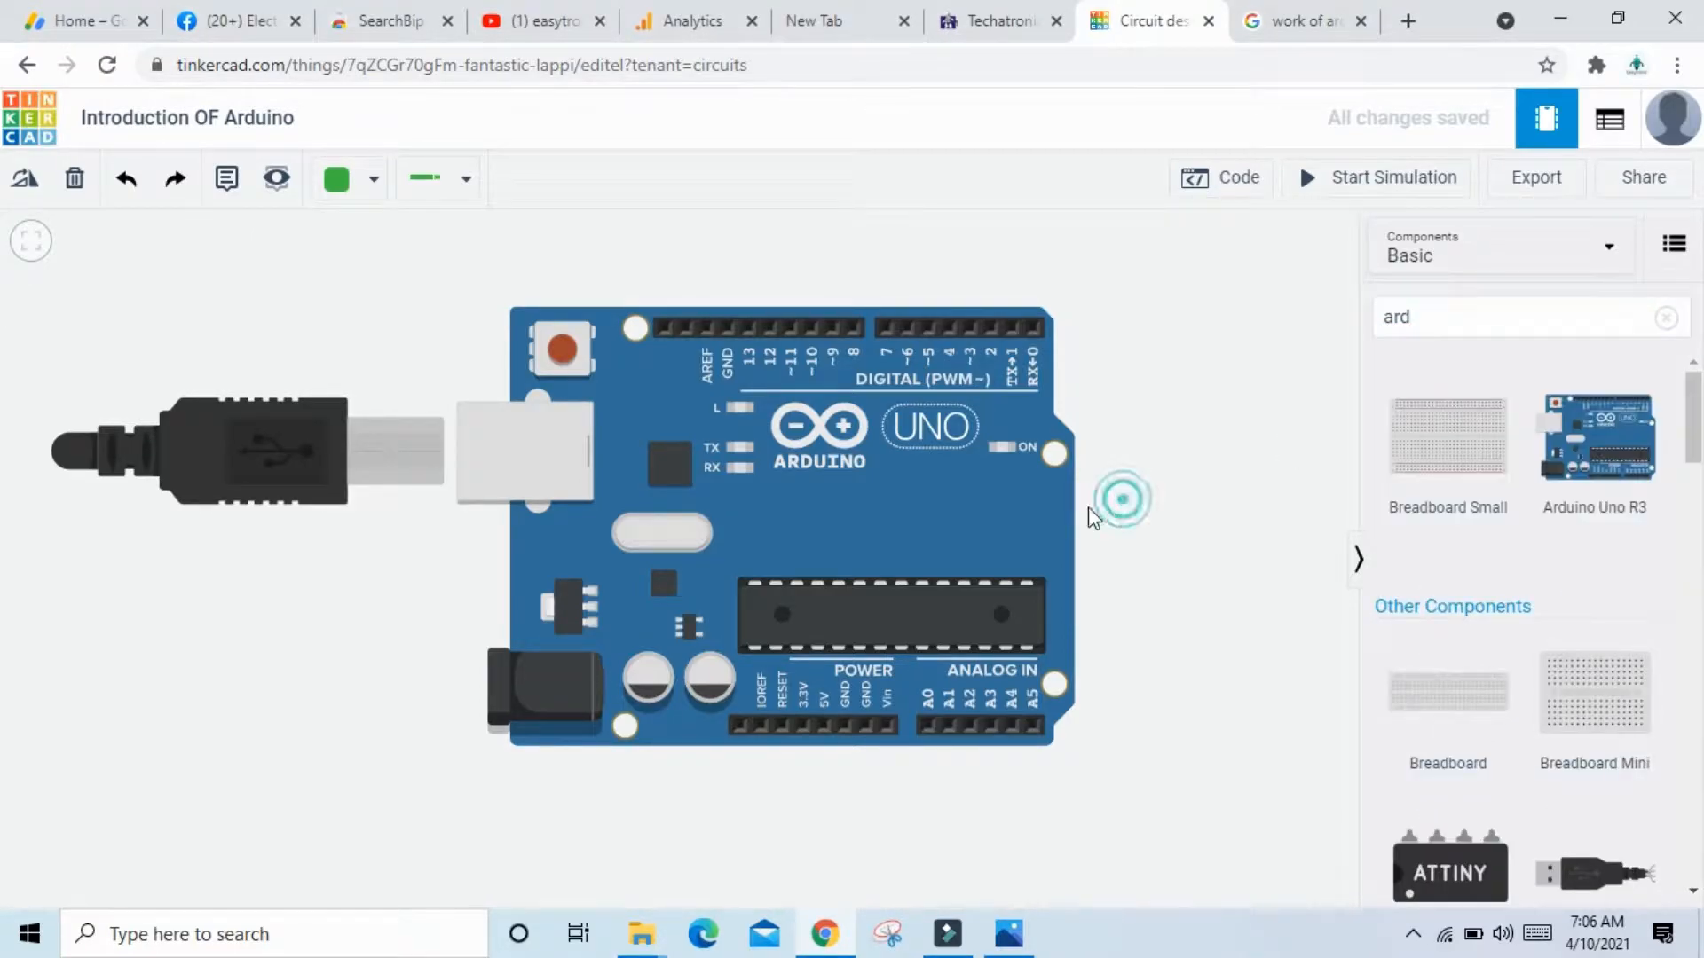
- Delete the existing Arduino Uno R3 board from the circuit and accept the loss of its code
left_click(779, 518)
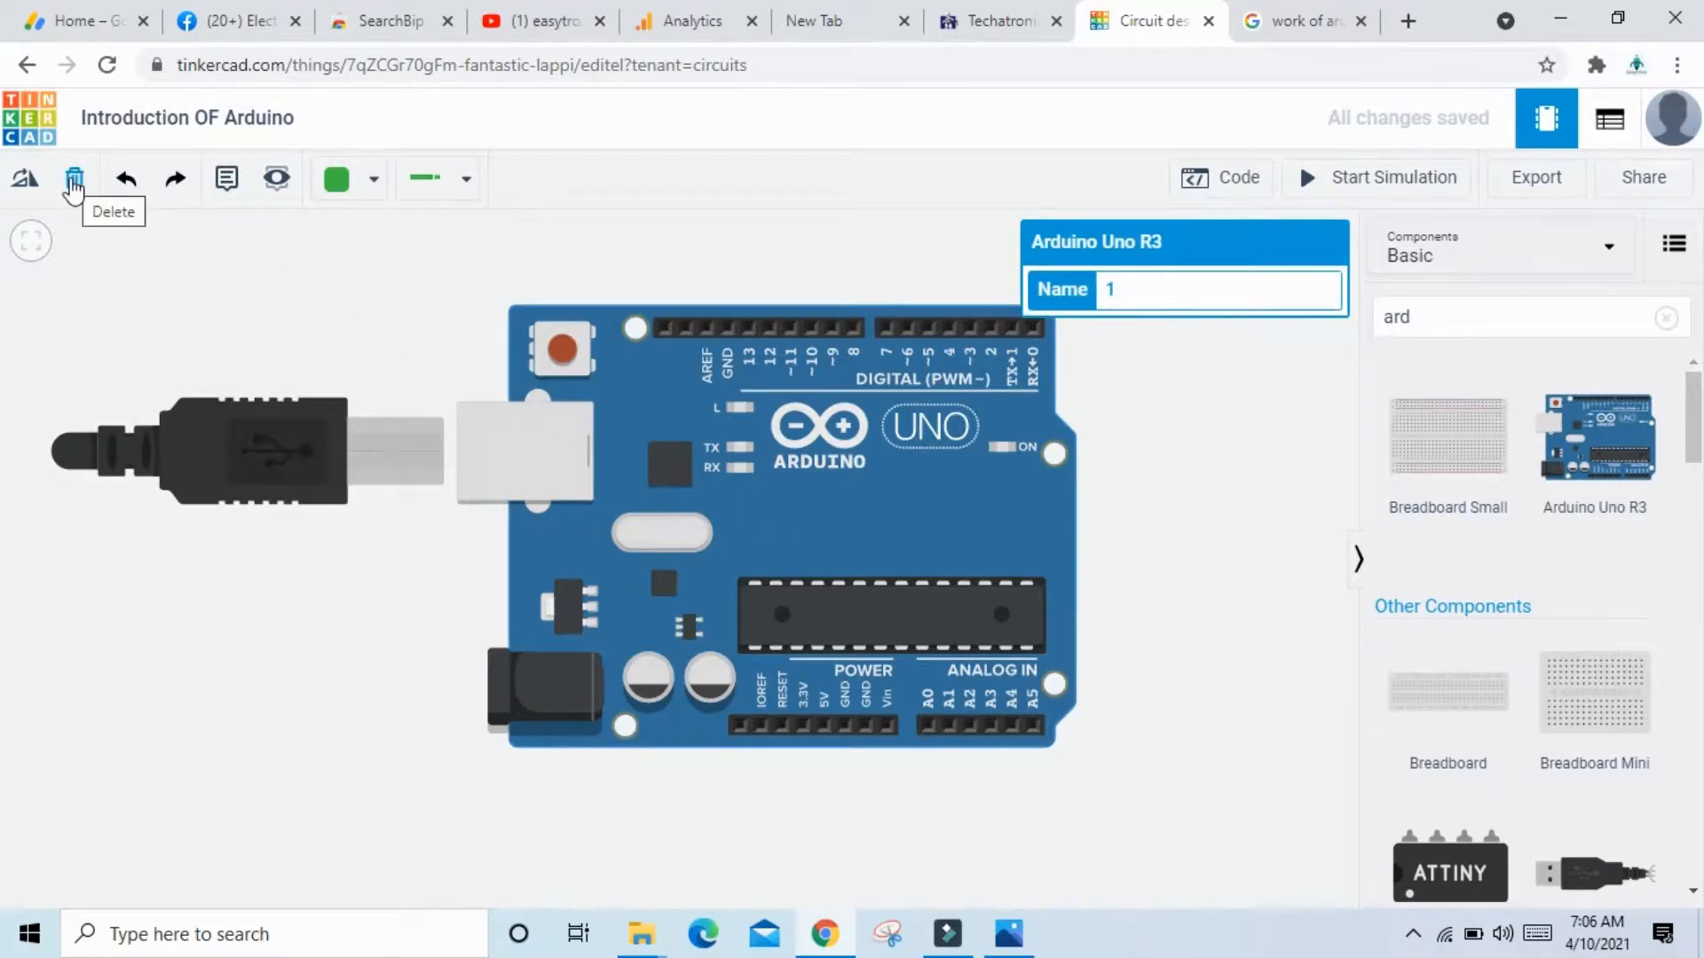
left_click(74, 186)
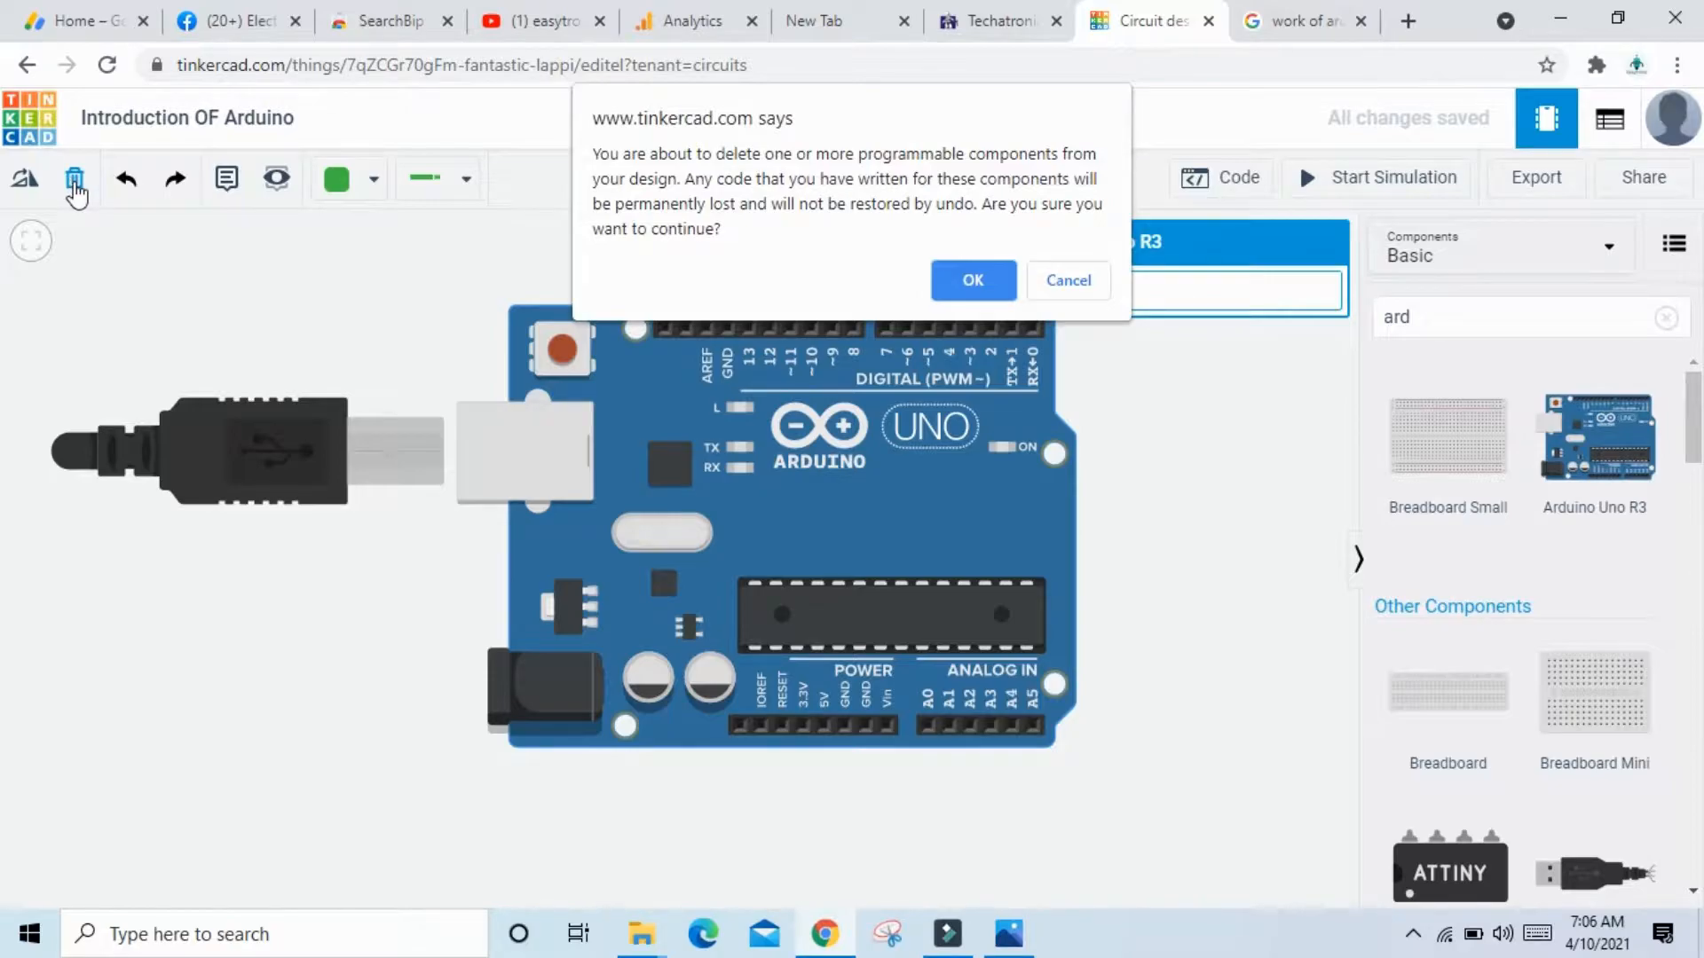
left_click(985, 283)
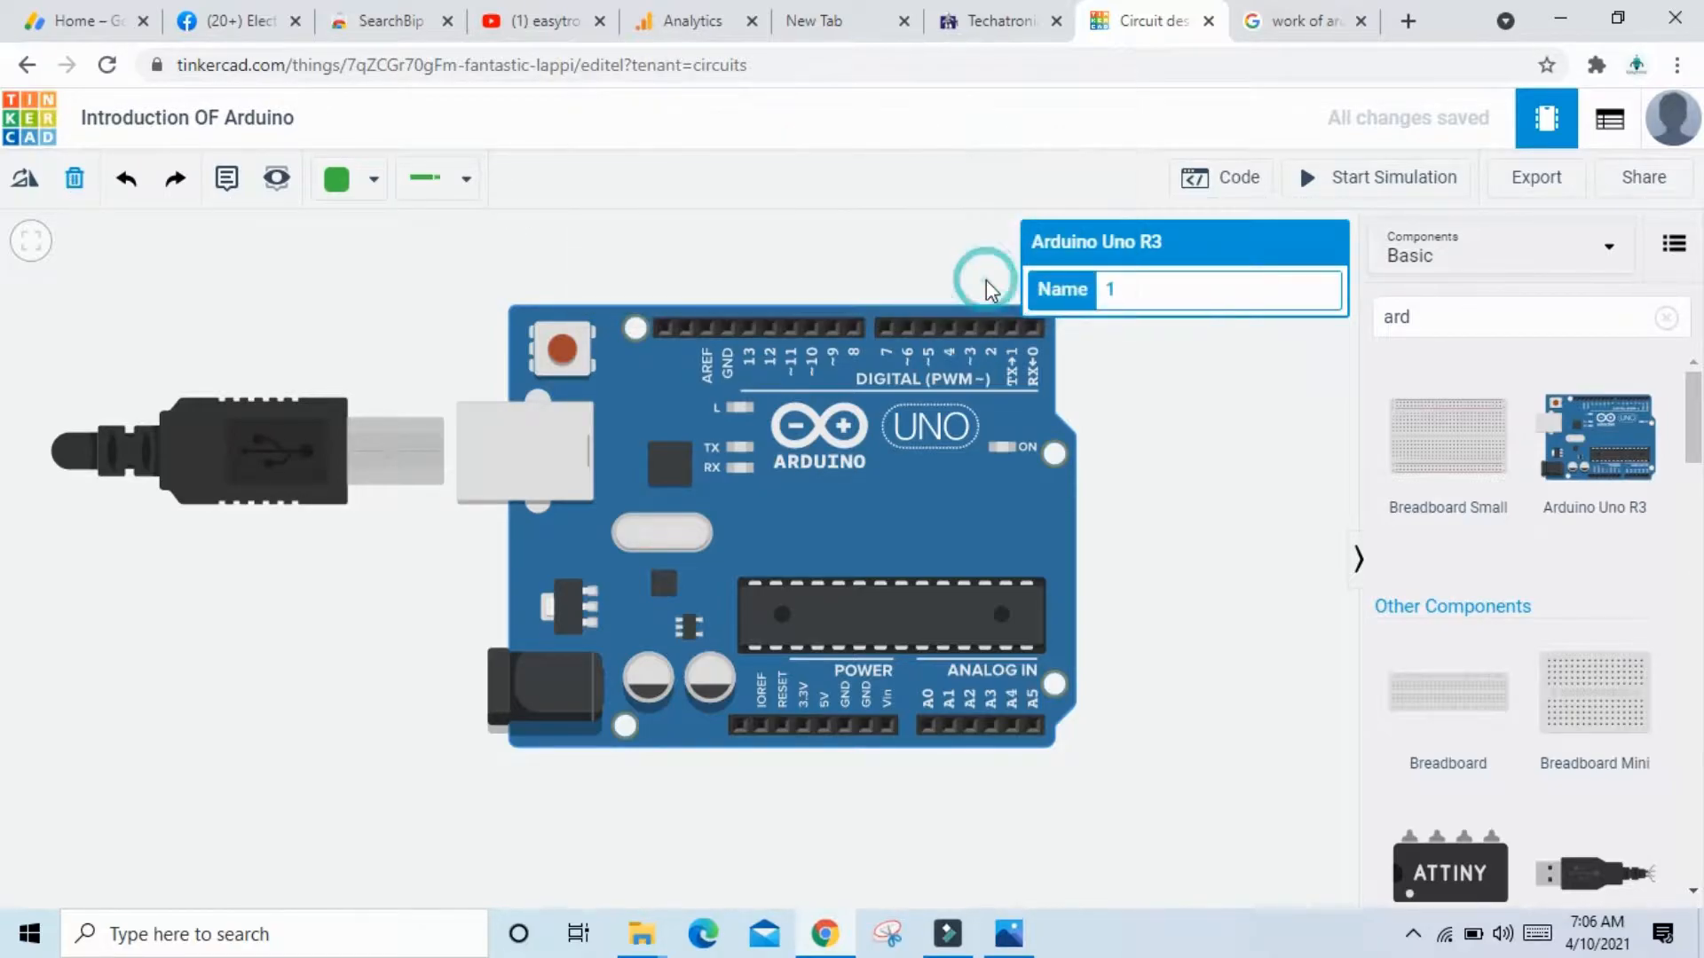
- Search the component library for "arduino" and place an Arduino Uno R3 in the middle of the empty workplane
left_click(1664, 318)
left_click(1536, 326)
type("ard")
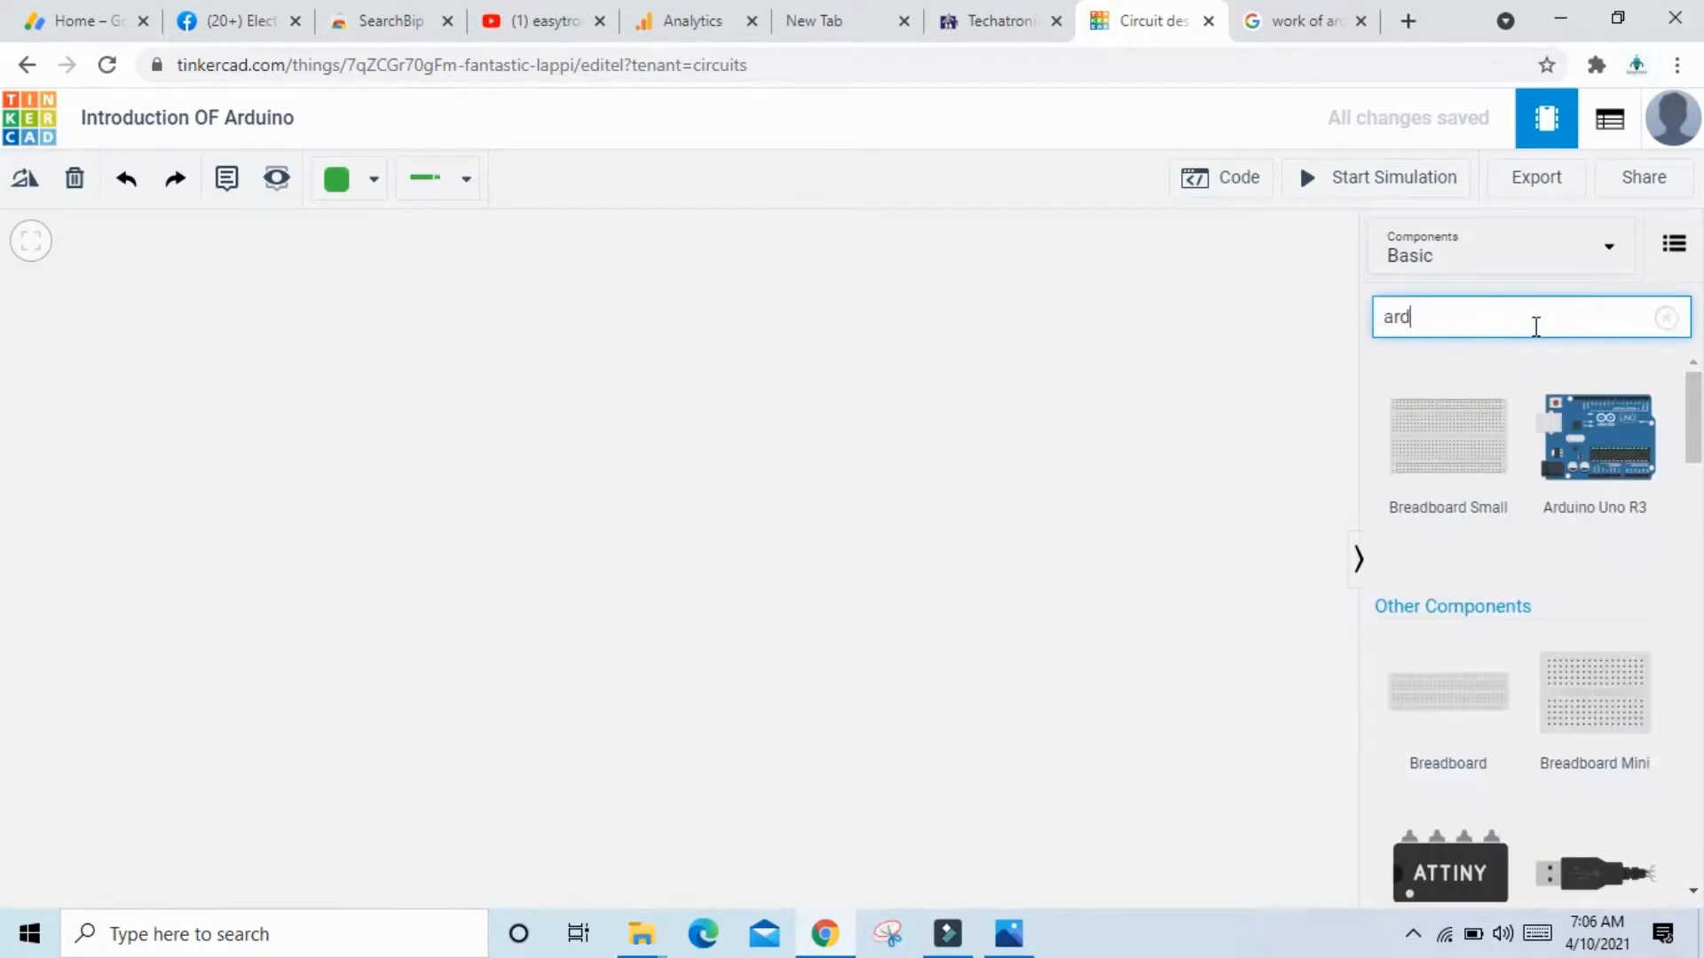
type("uino")
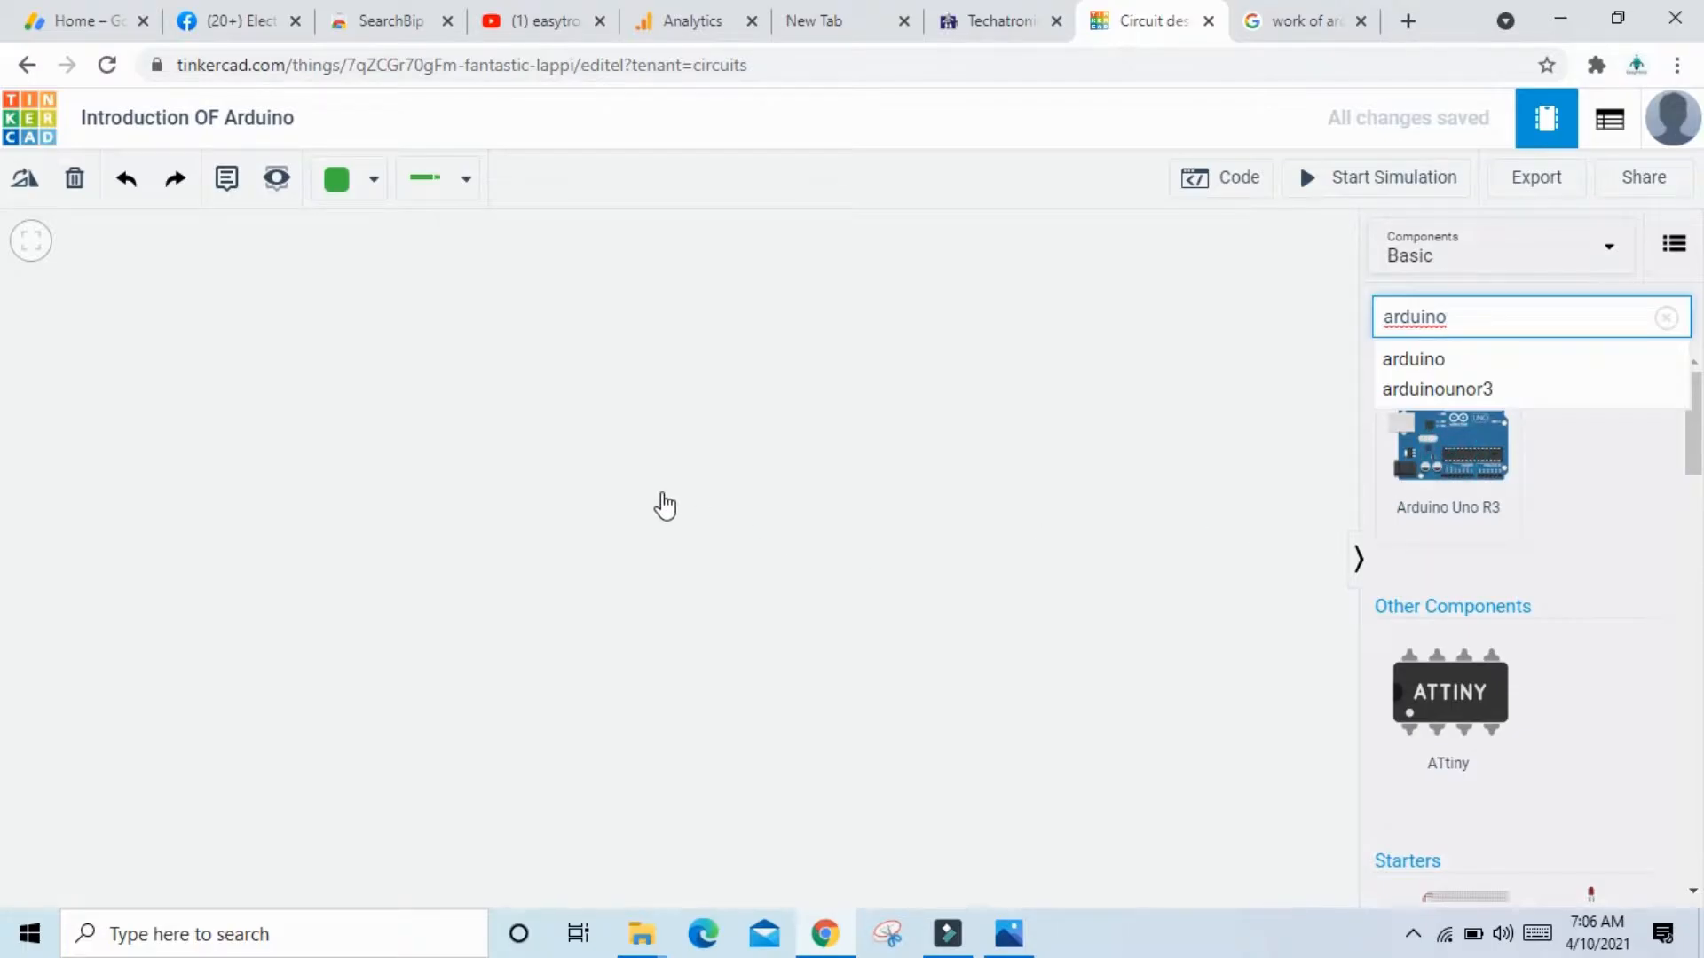
left_click(632, 516)
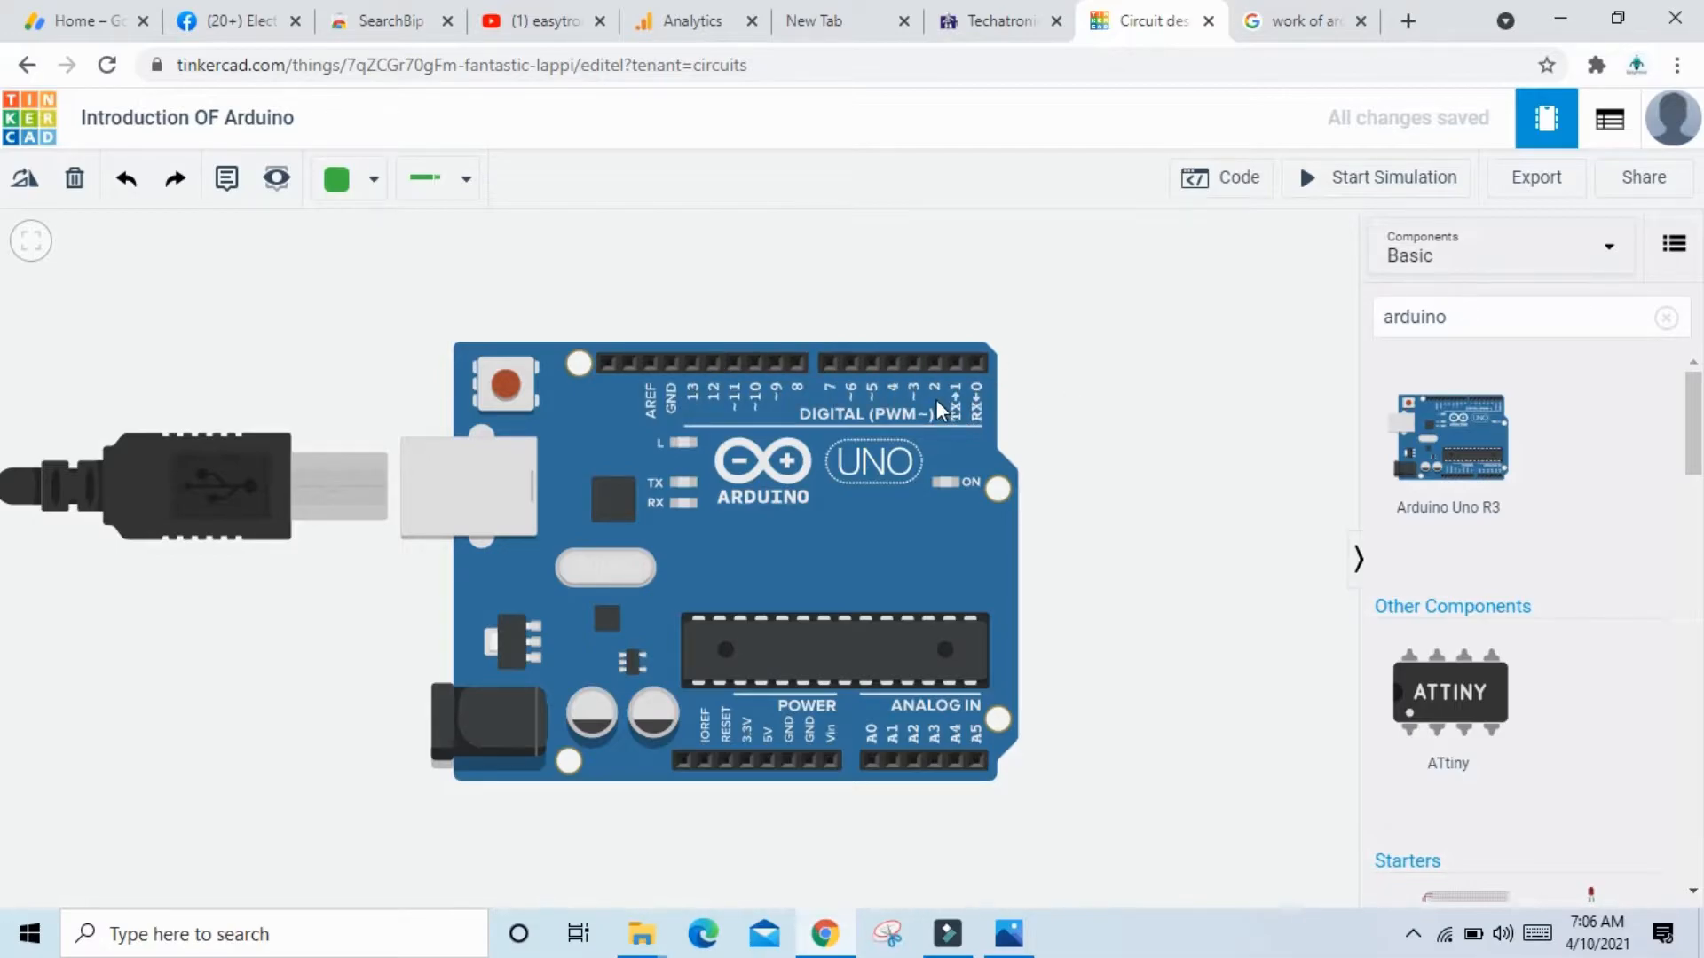
- Examine the Arduino board's digital, power and analog pins and its USB port, repositioning the board as needed
scroll(929, 396, "up", 3)
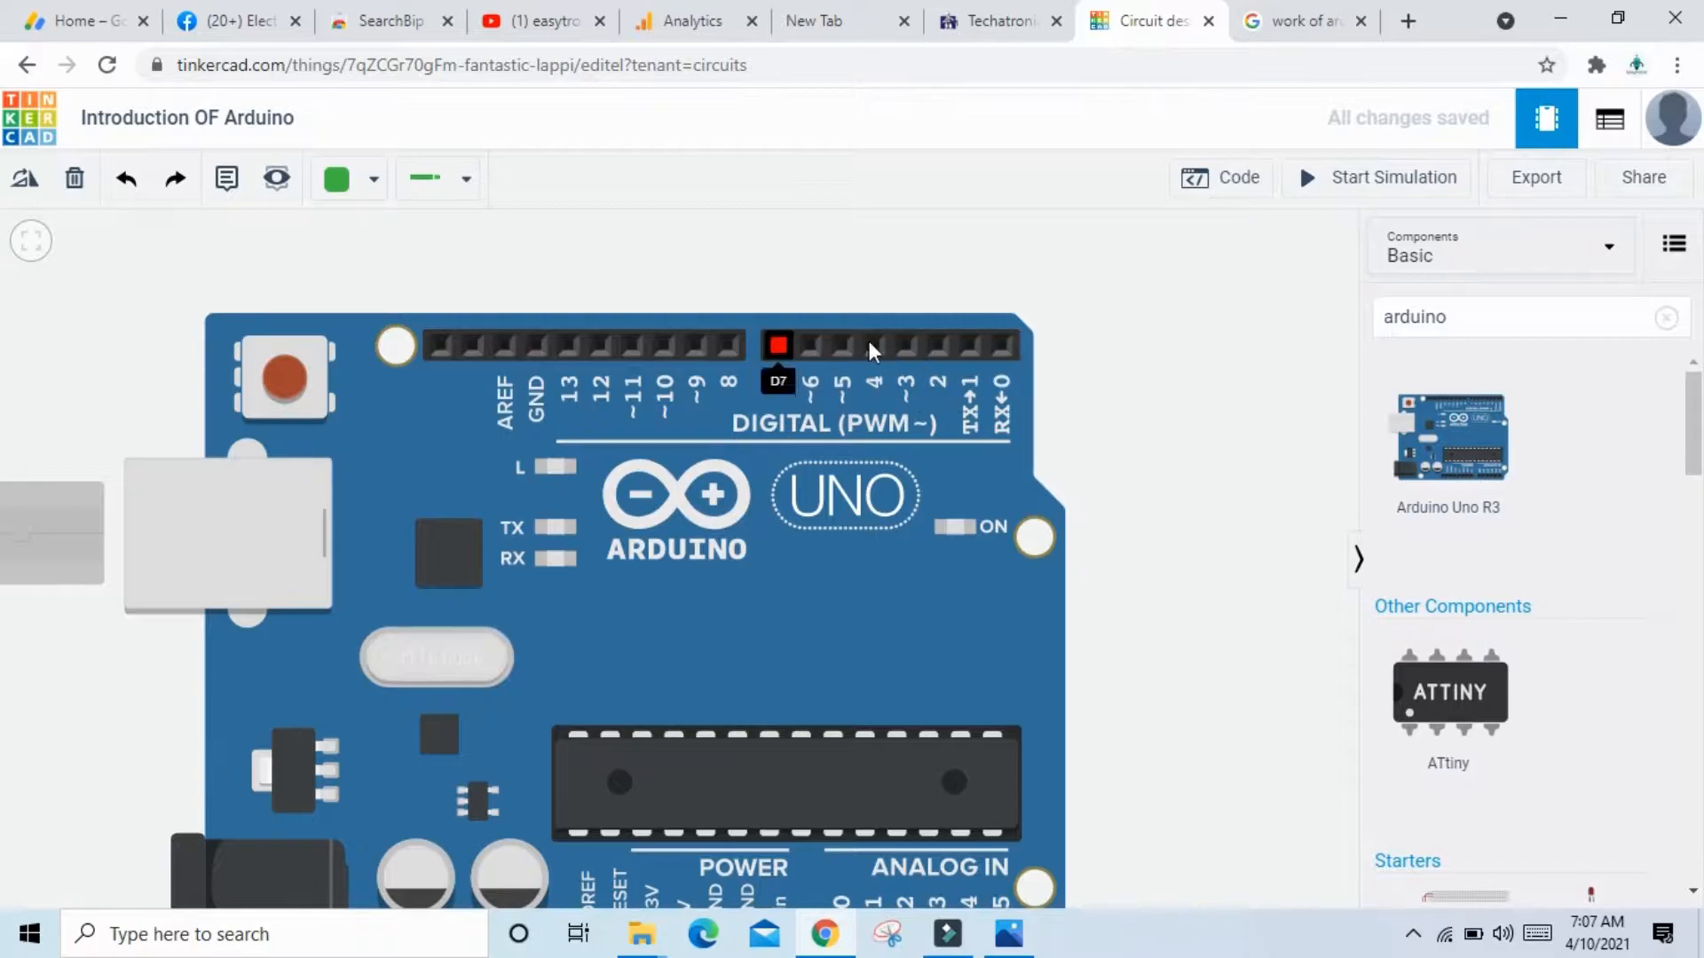
scroll(589, 378, "down", 2)
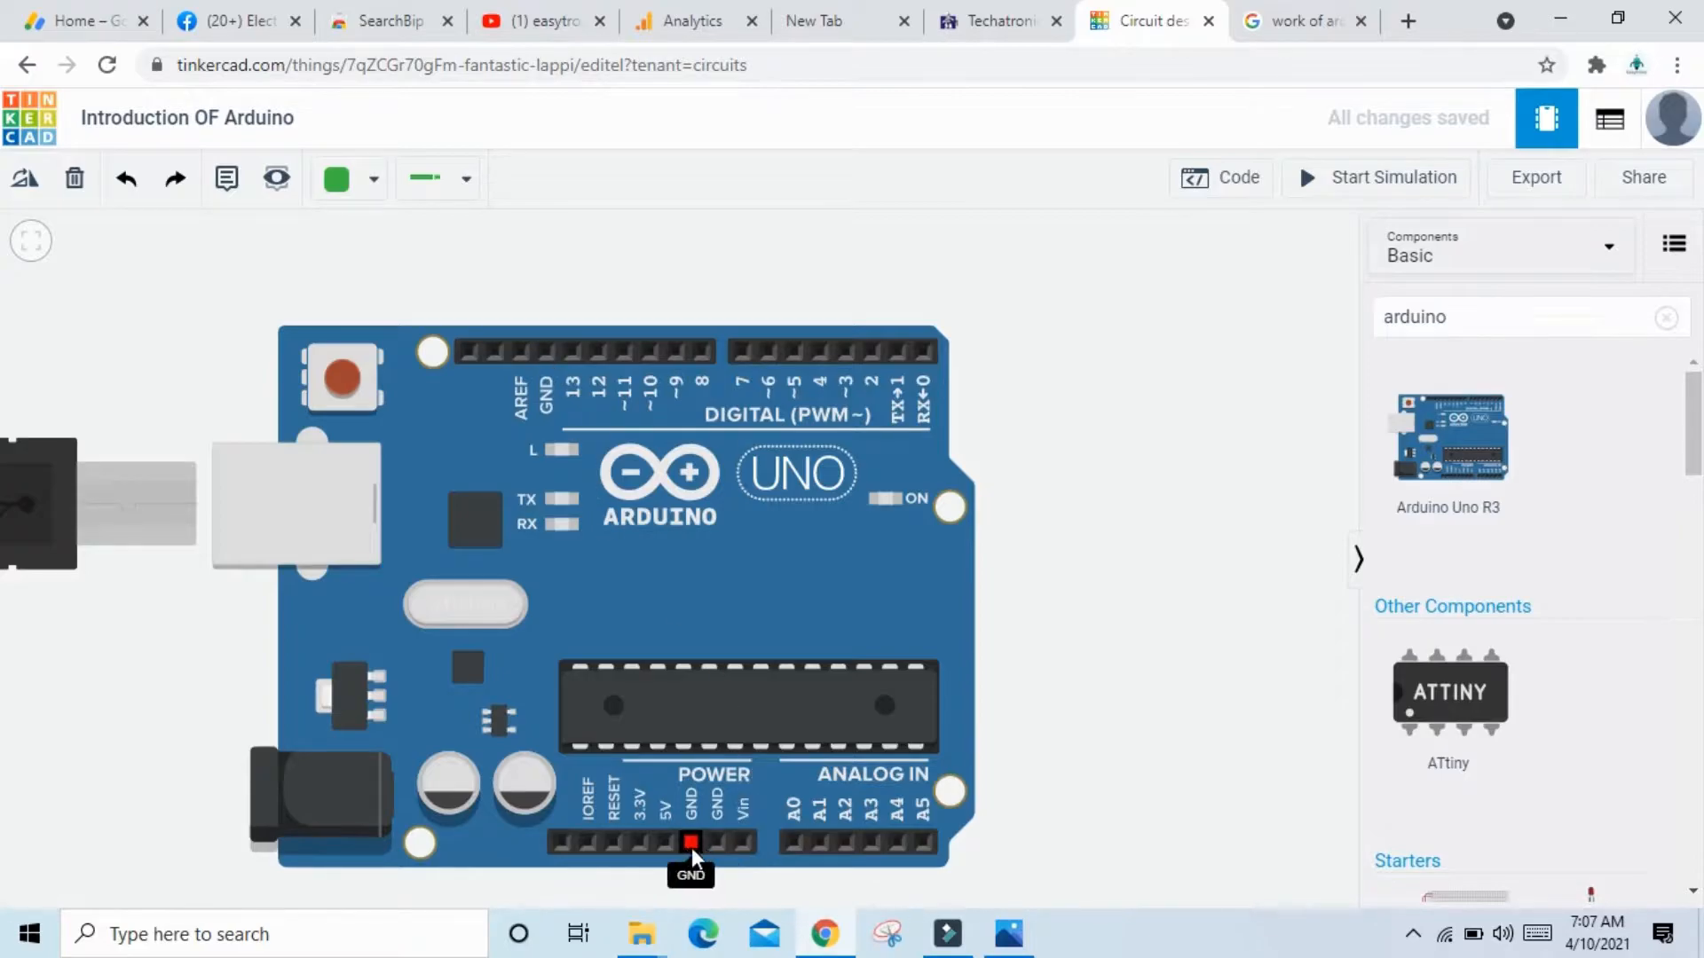
scroll(818, 612, "down", 1)
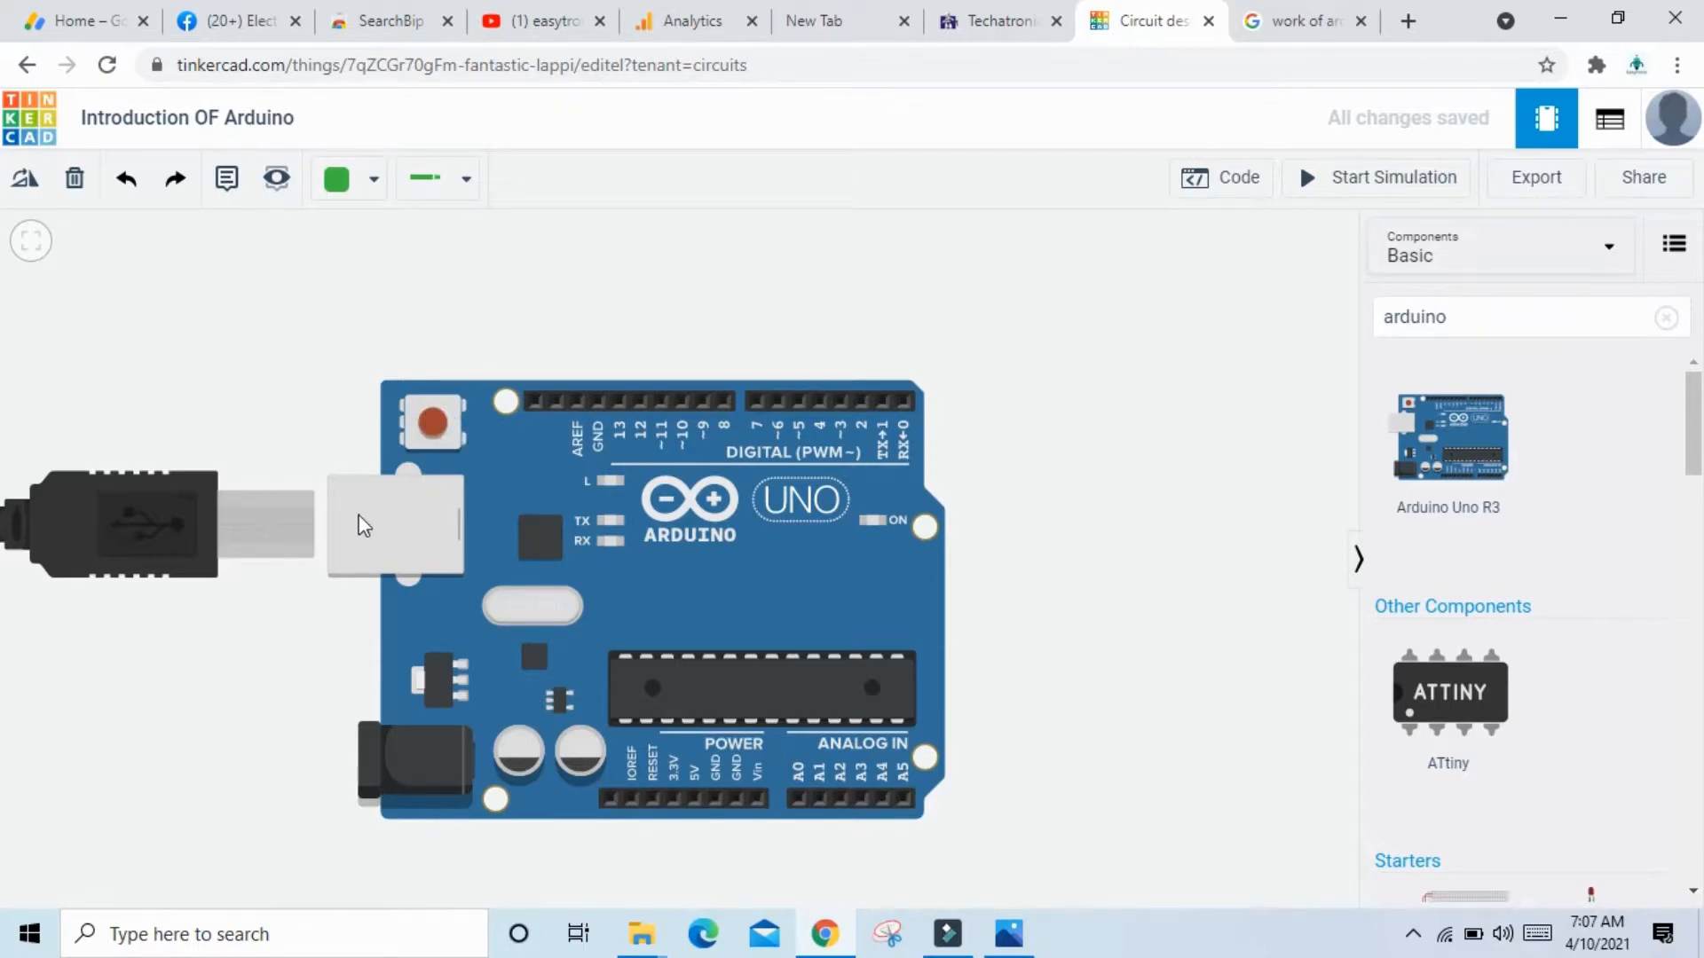
scroll(434, 504, "down", 1)
left_click_drag(430, 507, 582, 513)
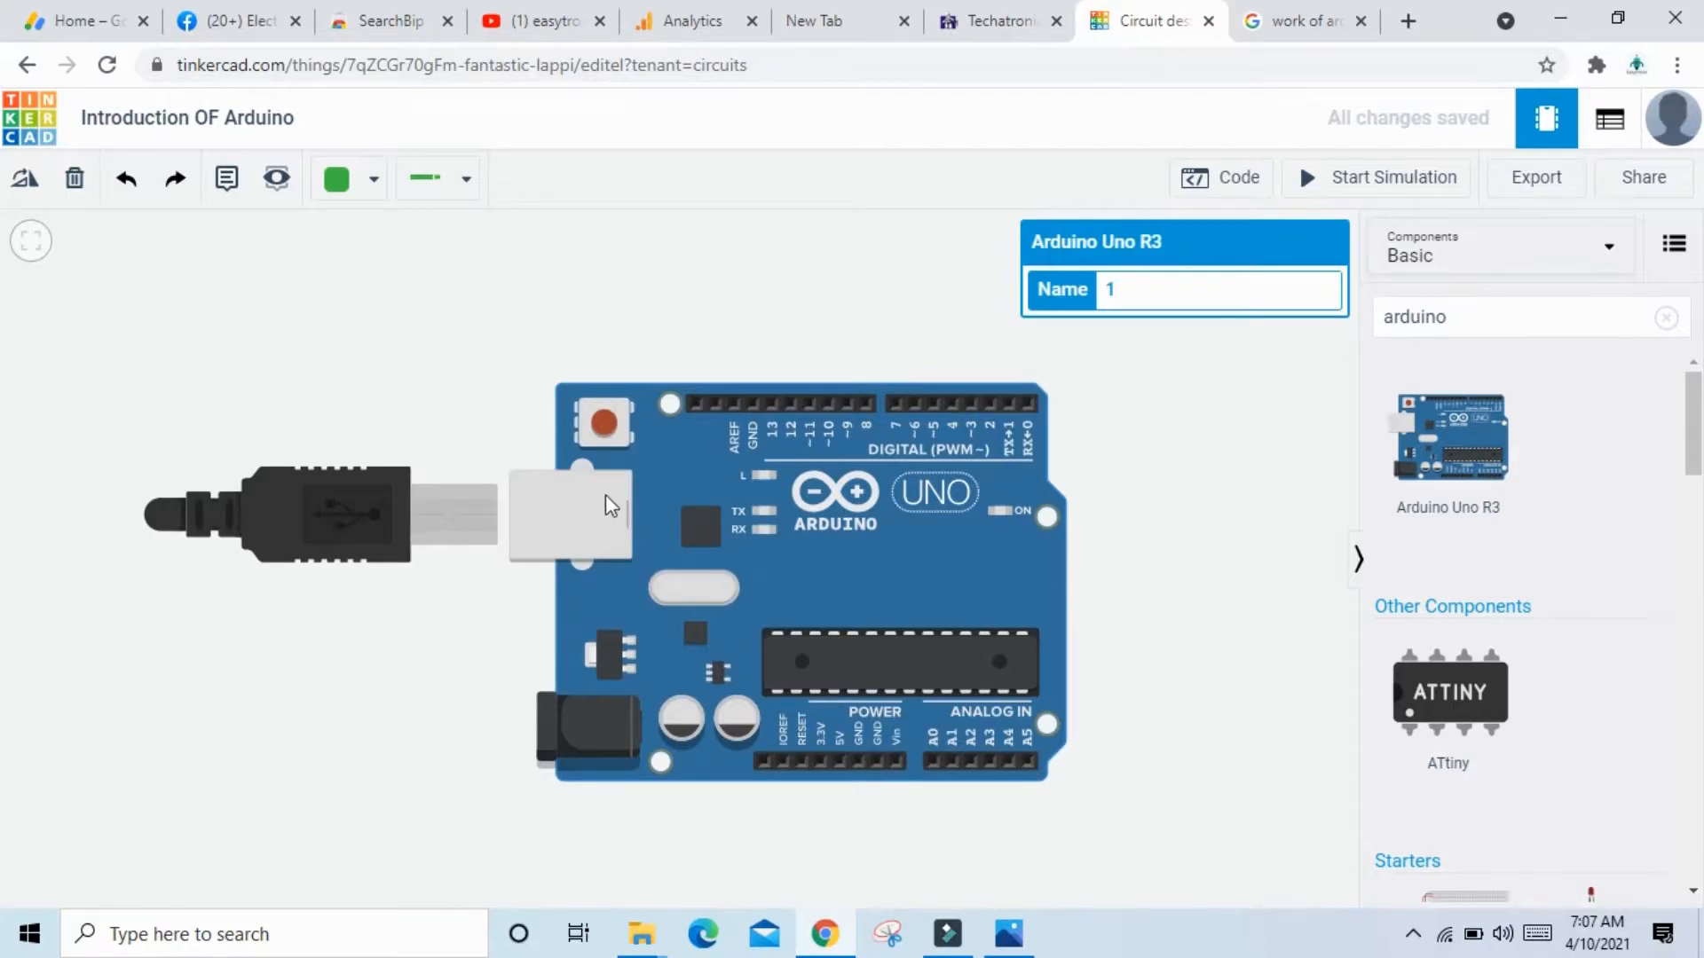
left_click_drag(831, 524, 735, 471)
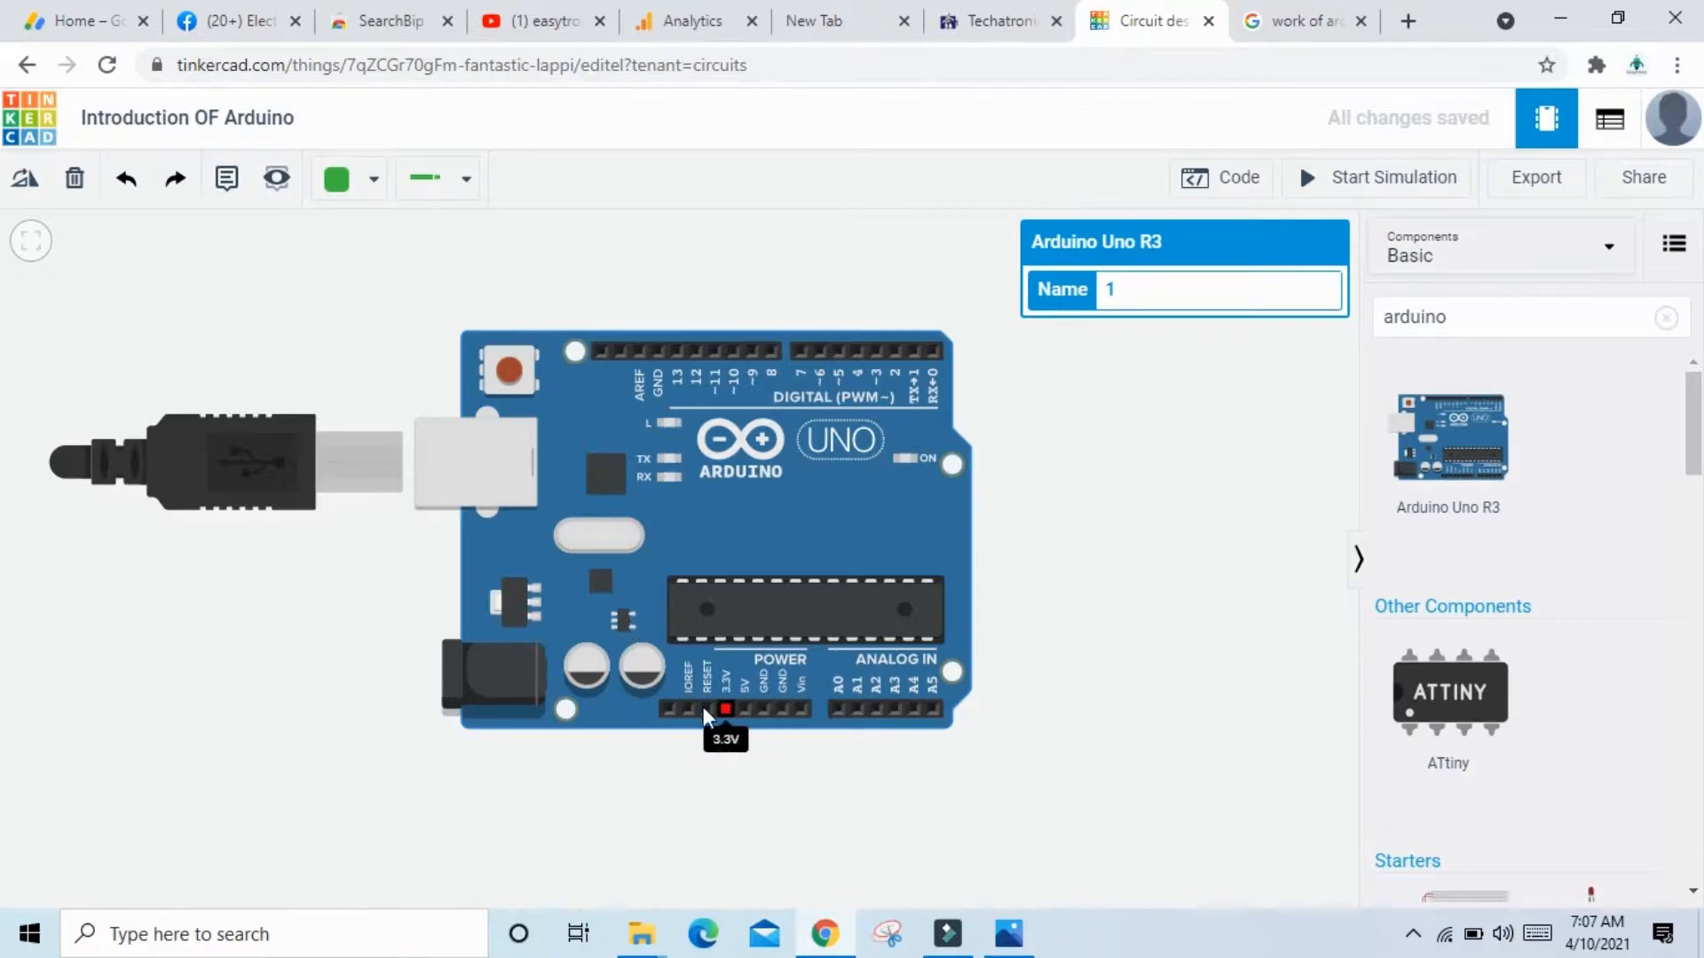
scroll(772, 636, "up", 2)
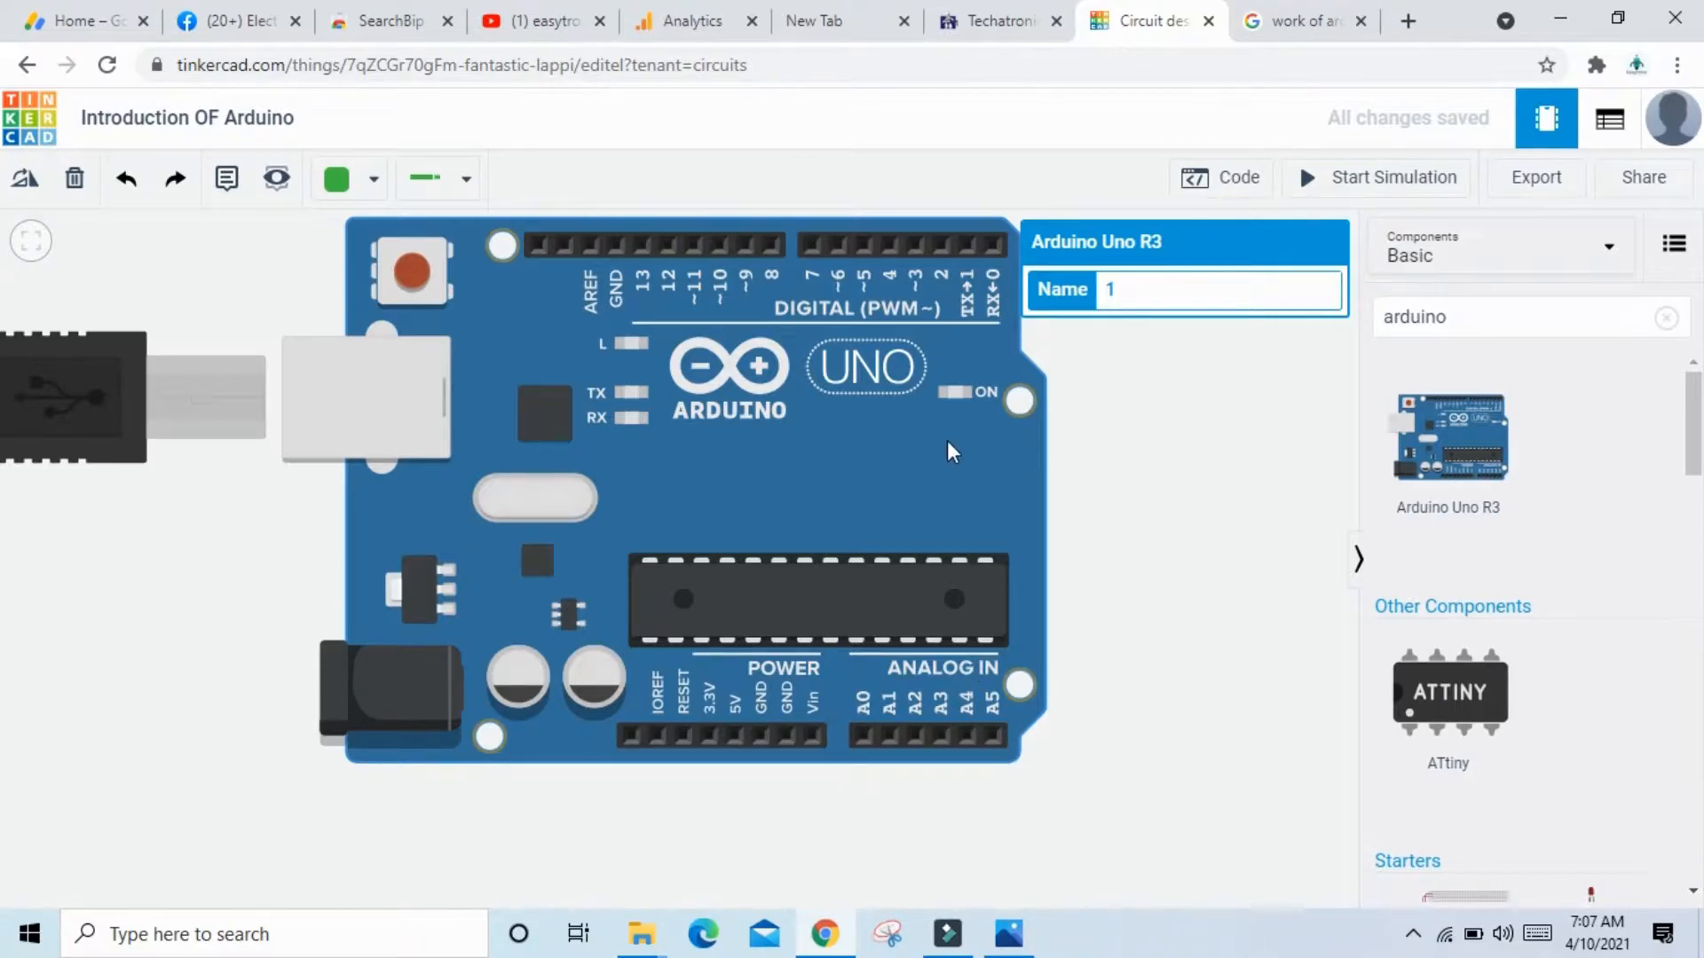
scroll(946, 440, "down", 1)
left_click_drag(904, 457, 915, 516)
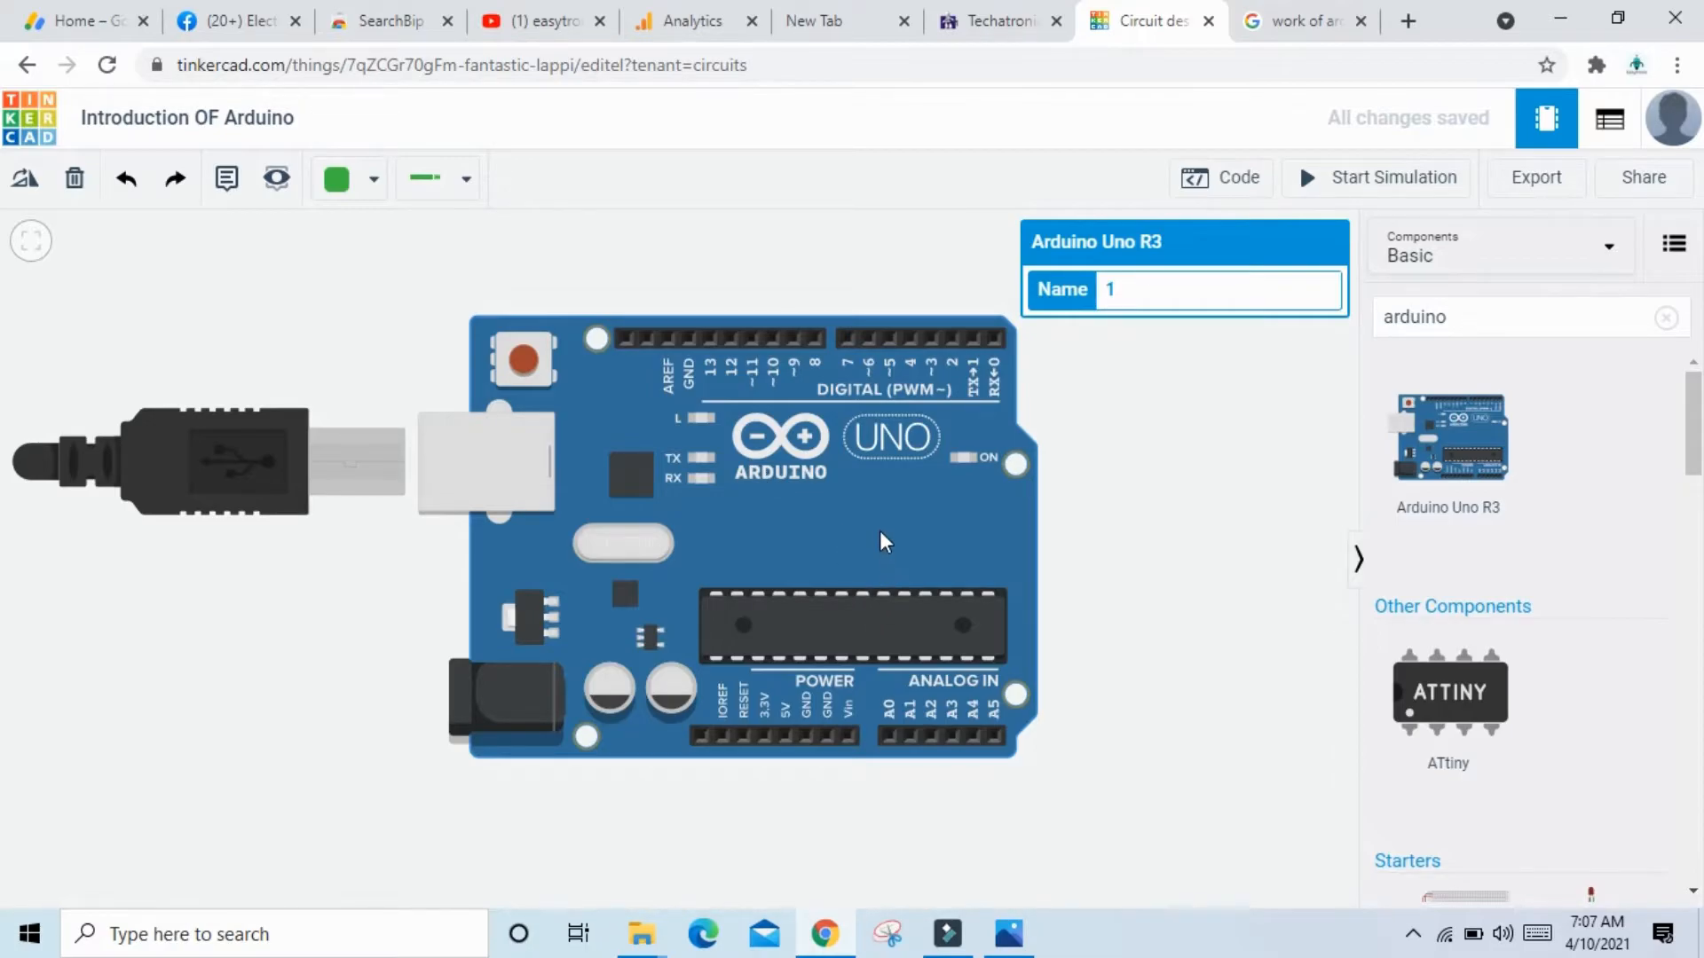
scroll(874, 452, "down", 1)
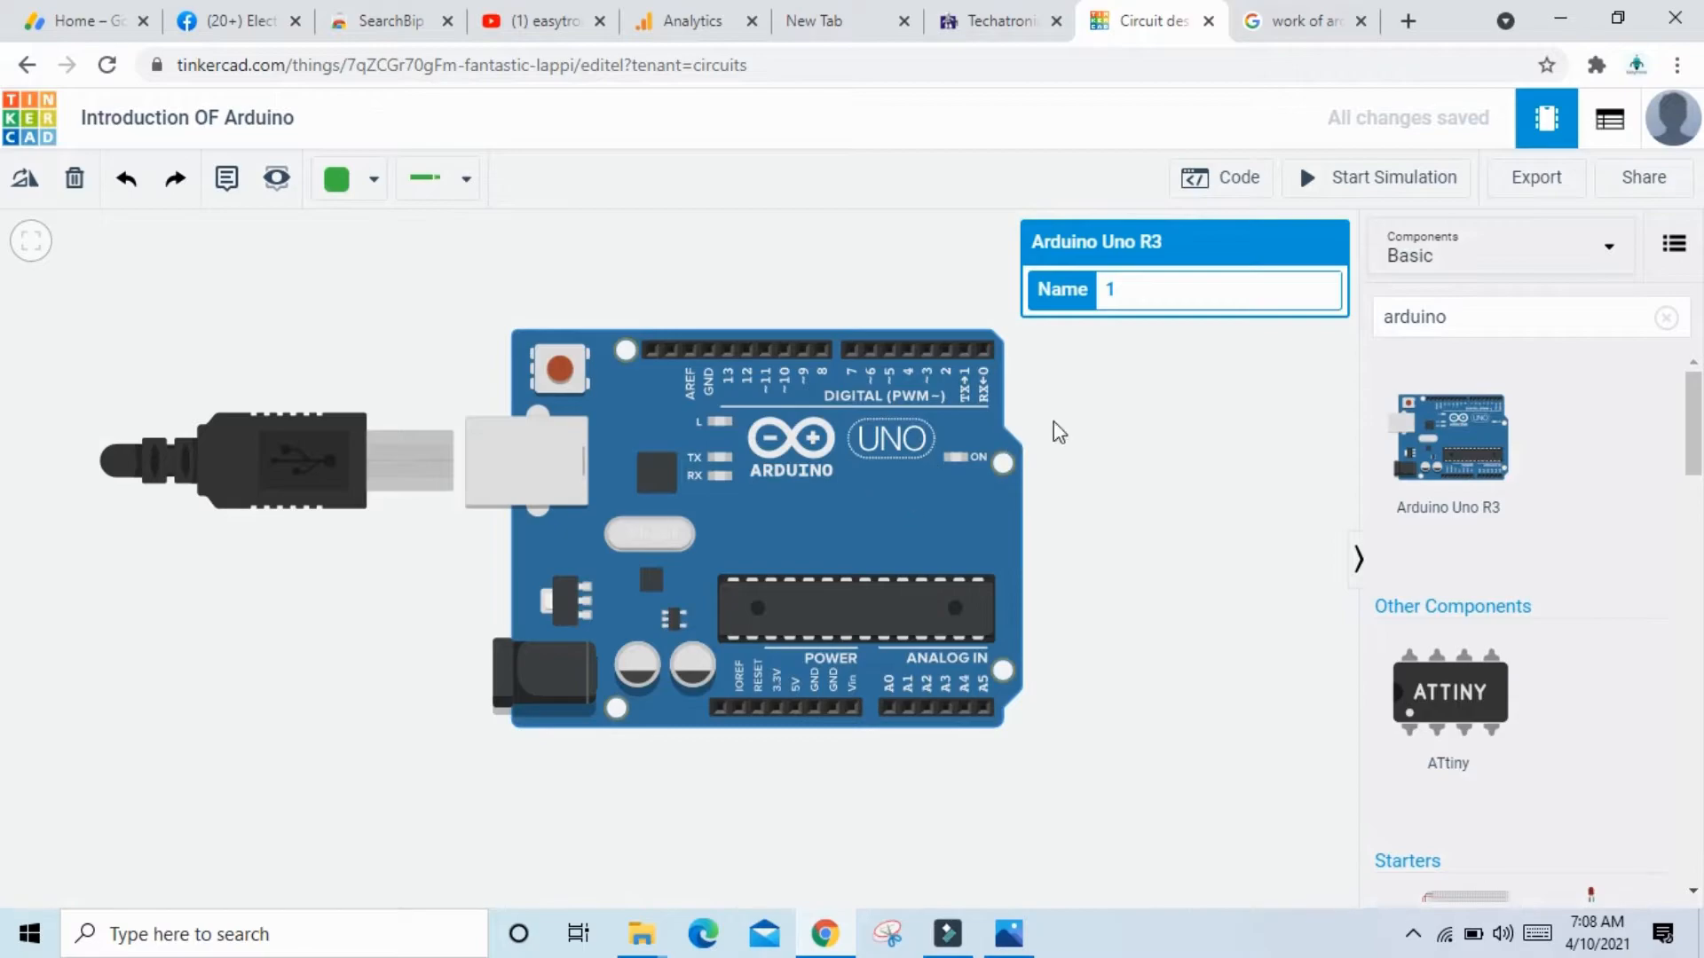
- Clear the component search and place an LED and a resistor above the Arduino's digital pins, shifting the board down for room
left_click_drag(899, 480, 866, 548)
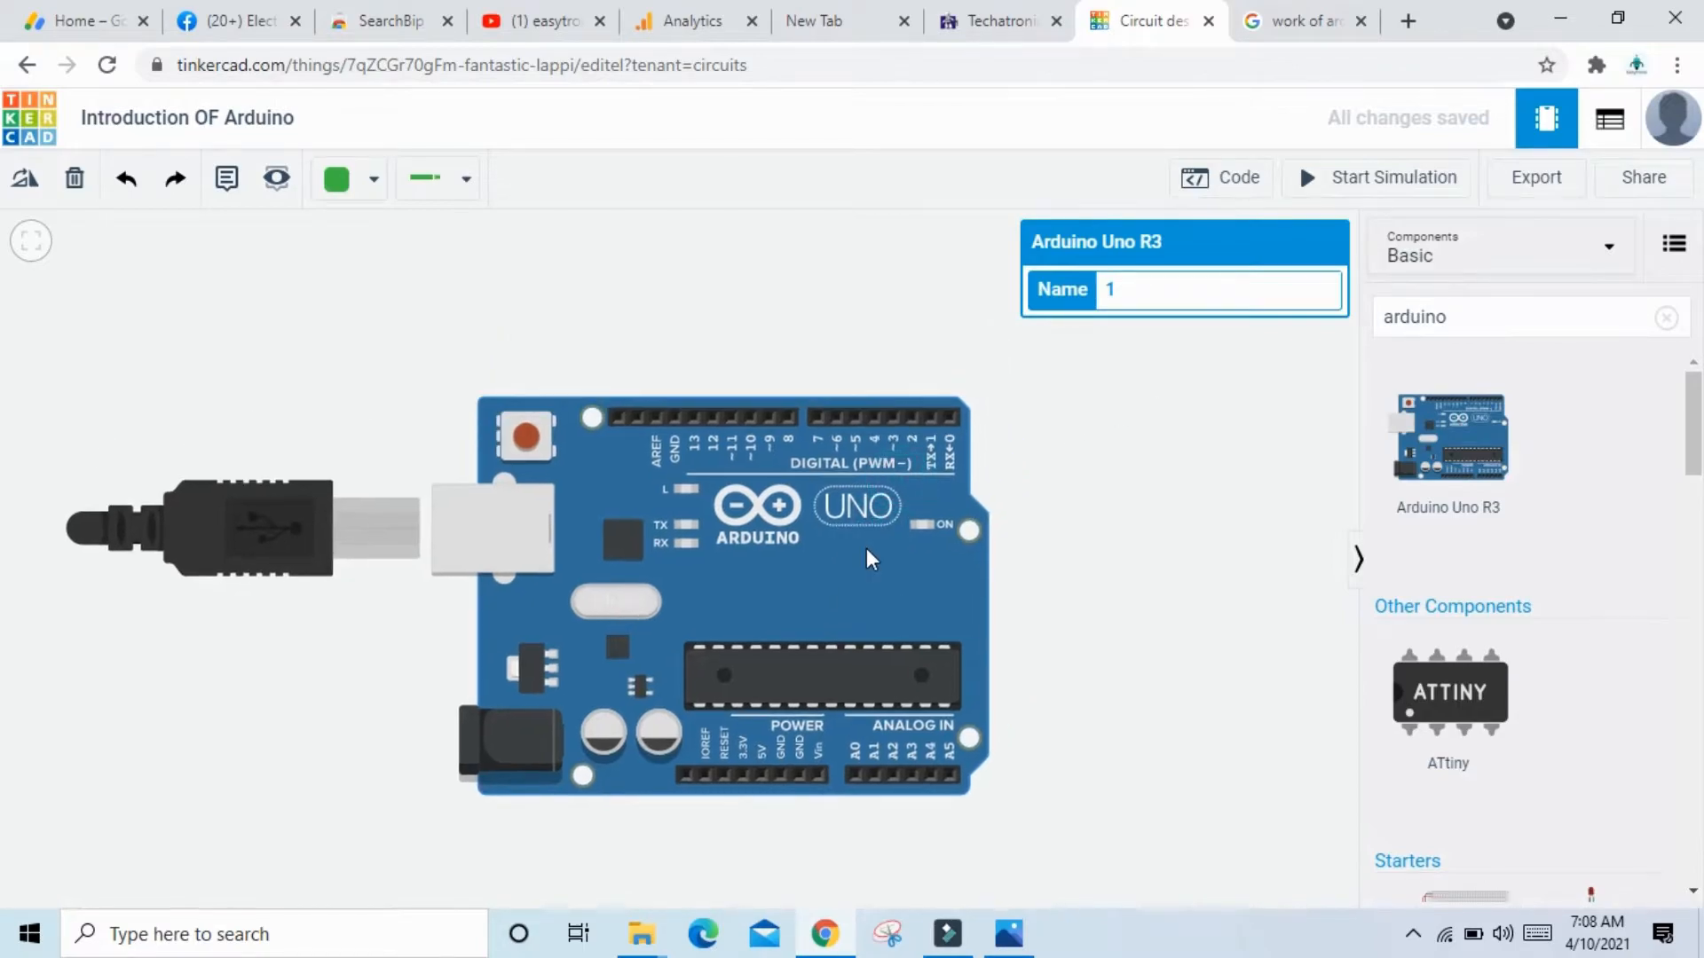
left_click(1666, 319)
left_click_drag(914, 573, 900, 619)
left_click_drag(1589, 434, 725, 299)
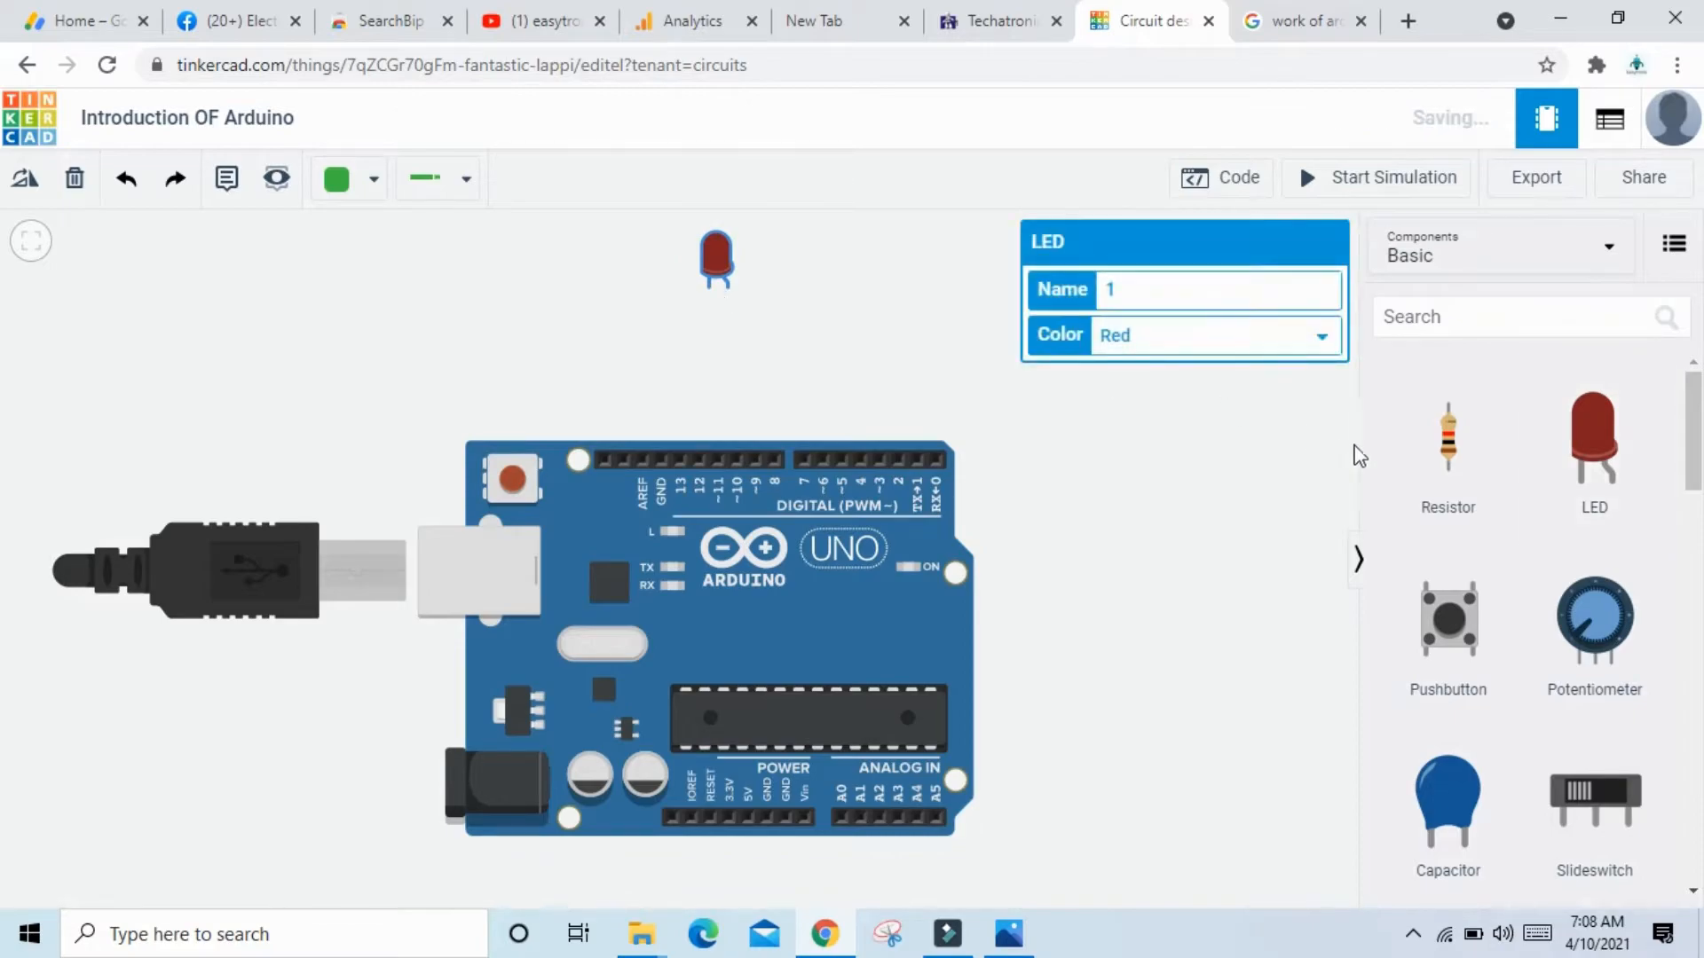
left_click_drag(1446, 443, 701, 364)
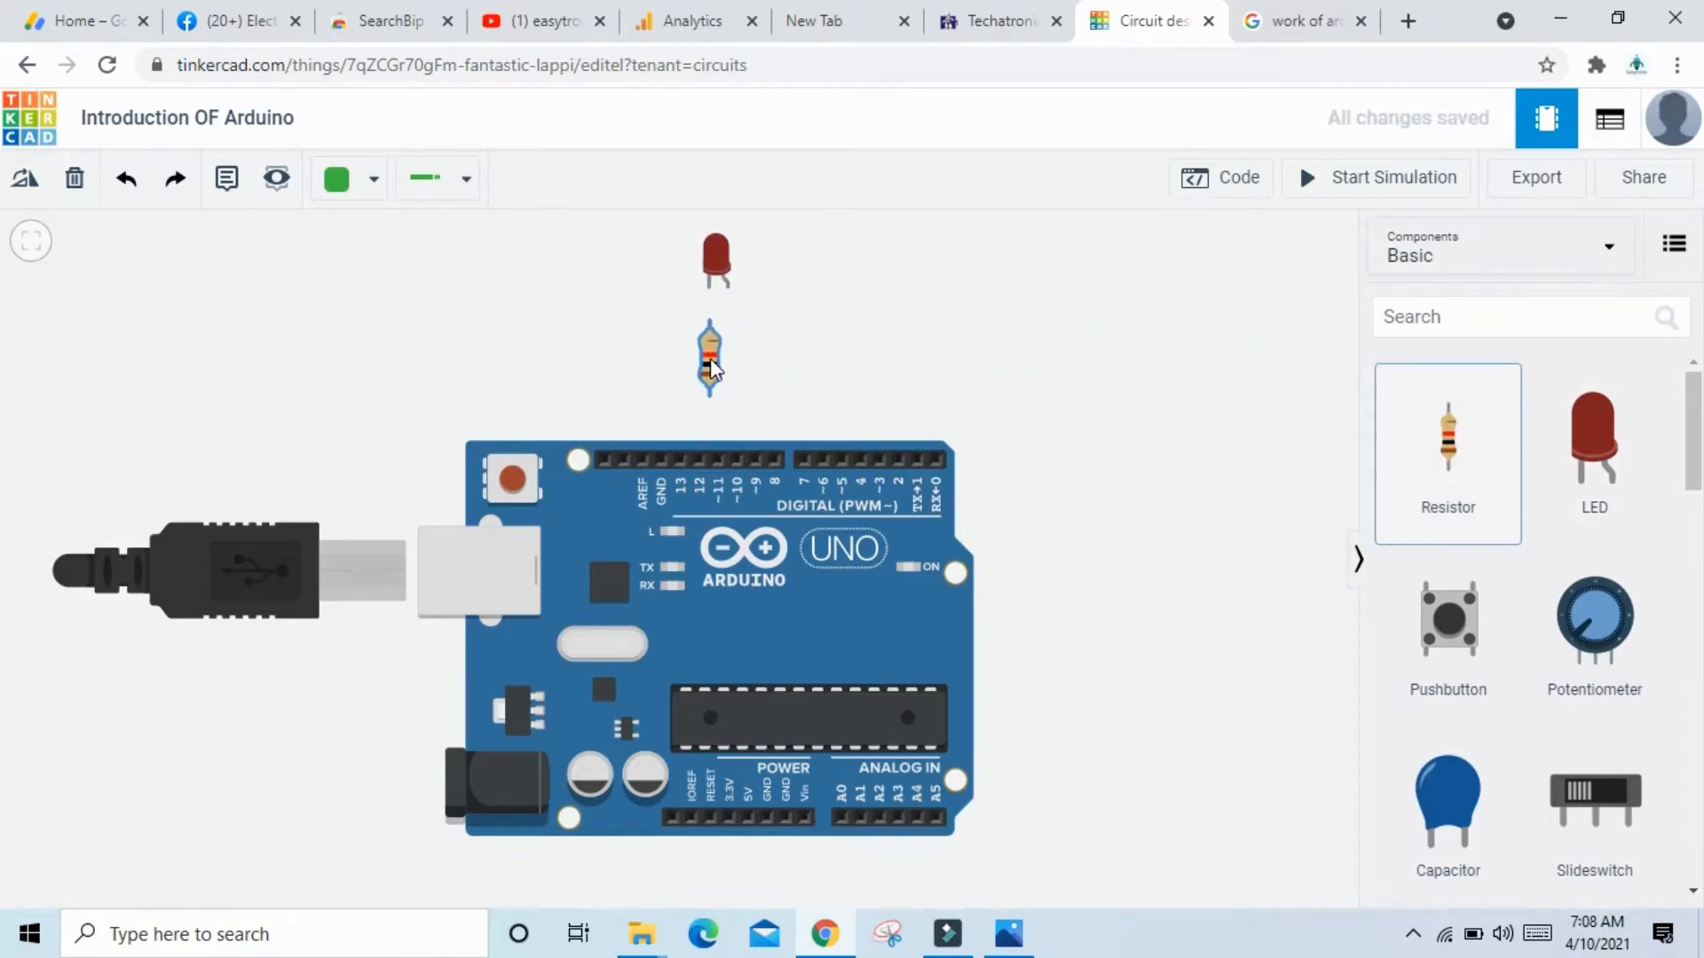
left_click_drag(809, 557, 813, 594)
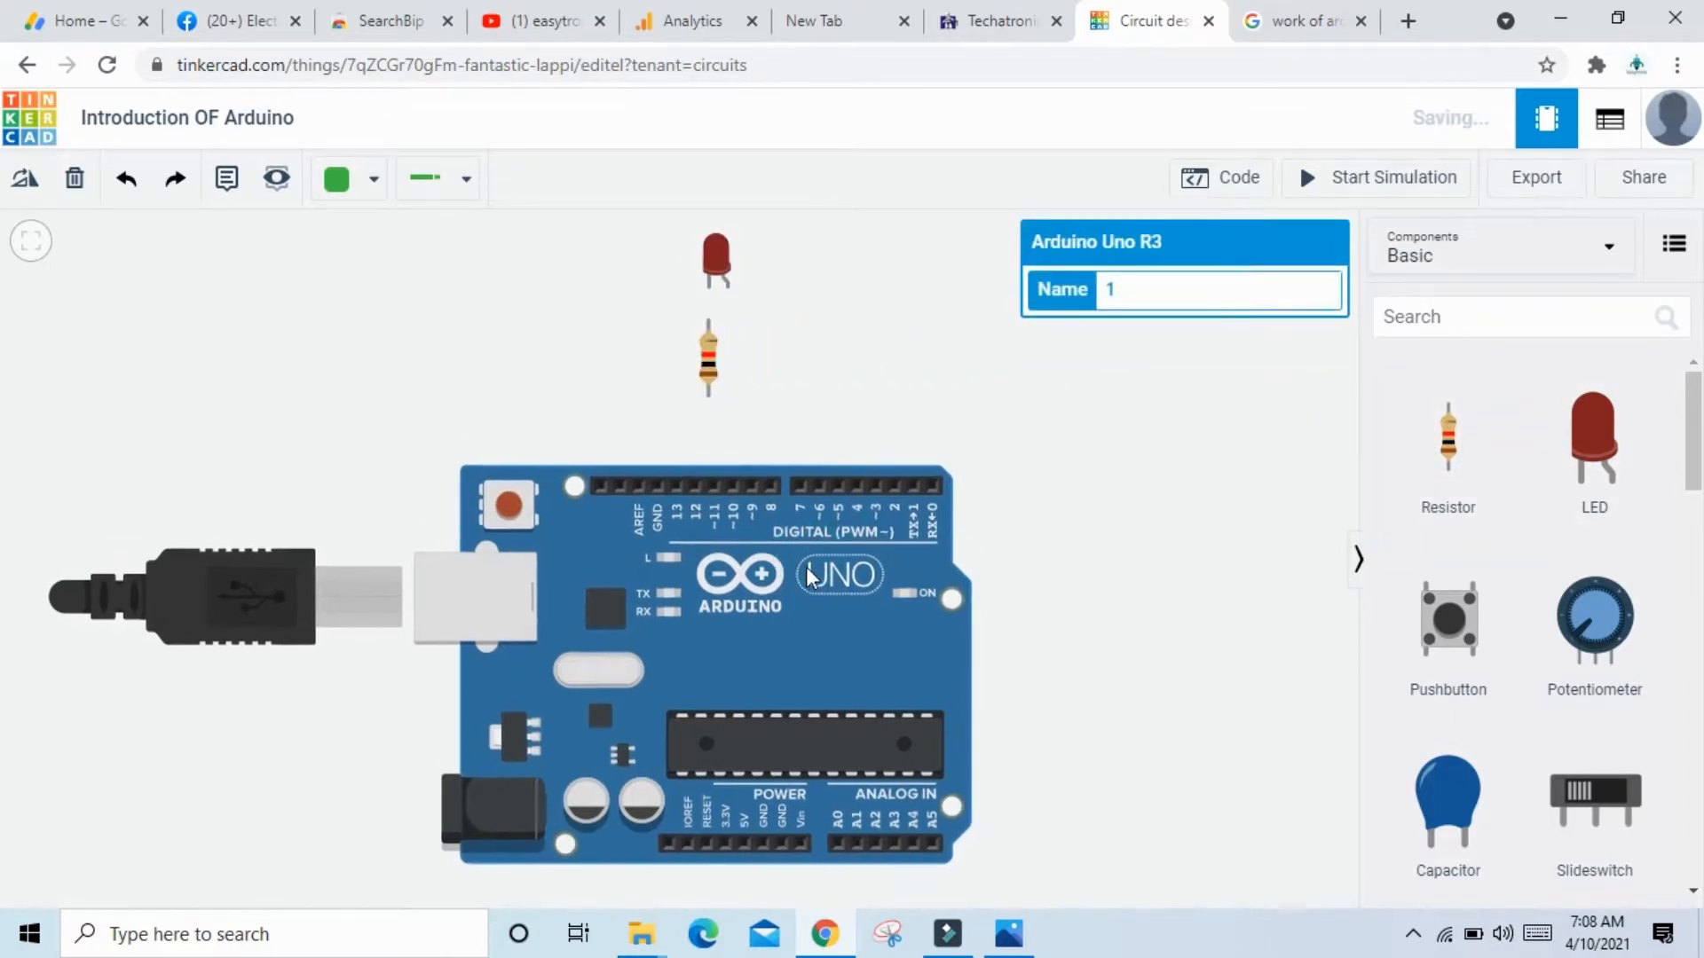
scroll(799, 586, "down", 1)
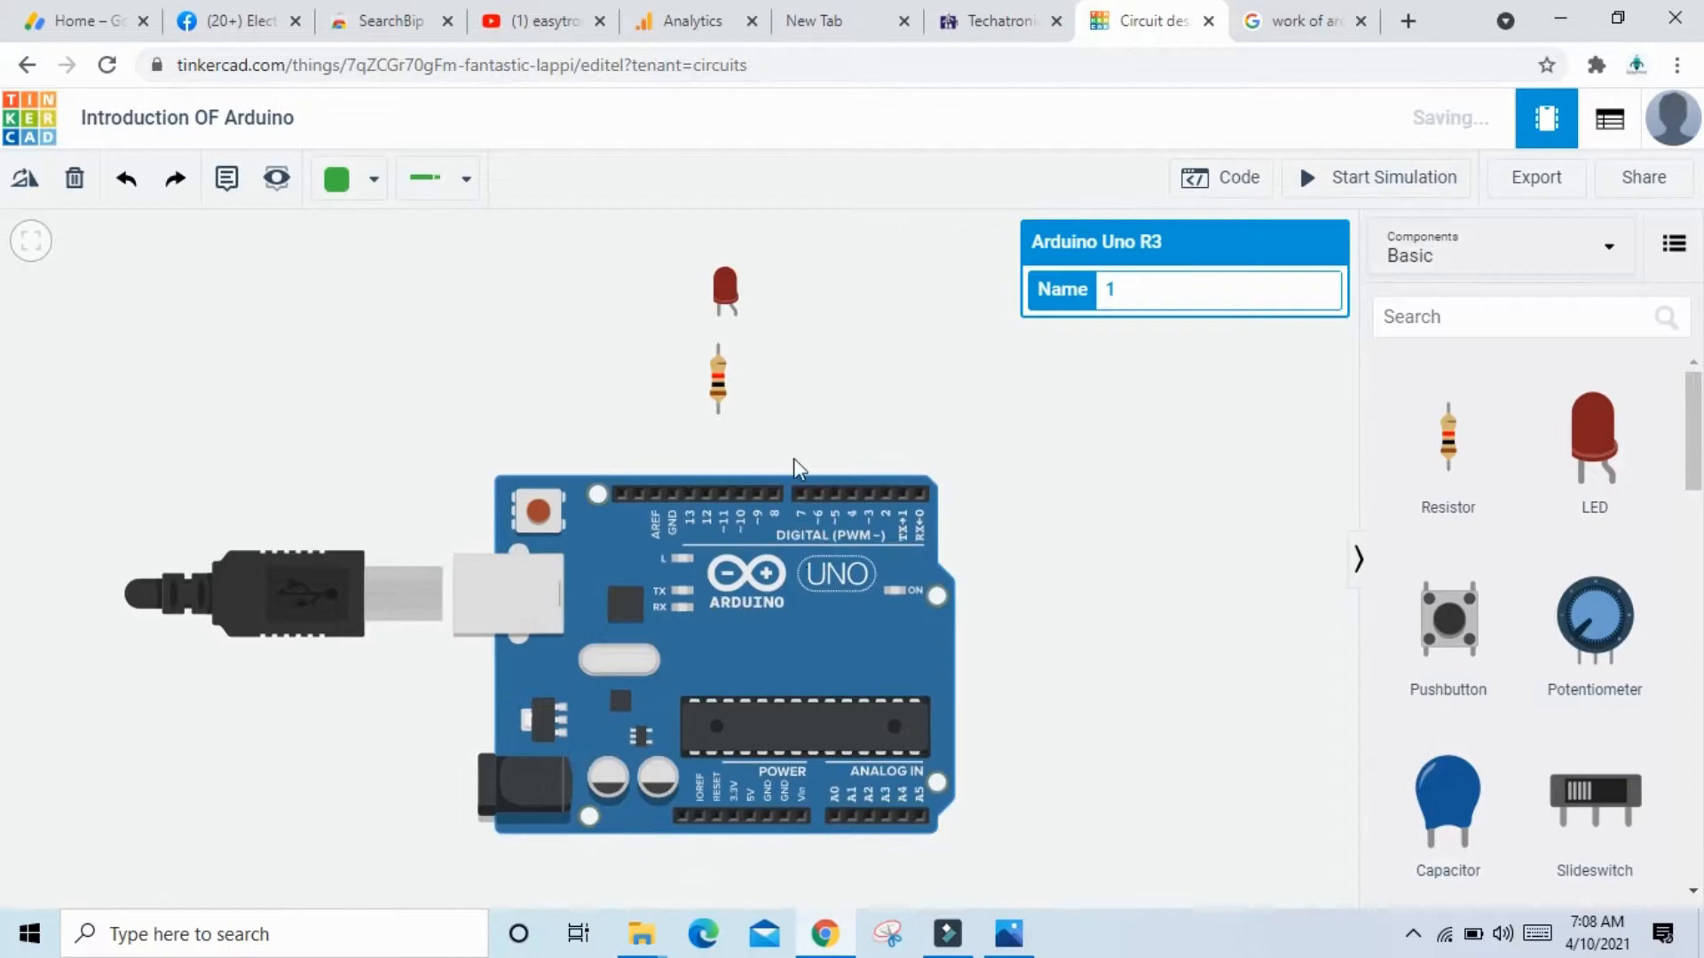
left_click(938, 350)
- Set the resistor's resistance to 330 Ω
left_click(721, 397)
double_click(1154, 324)
type("330")
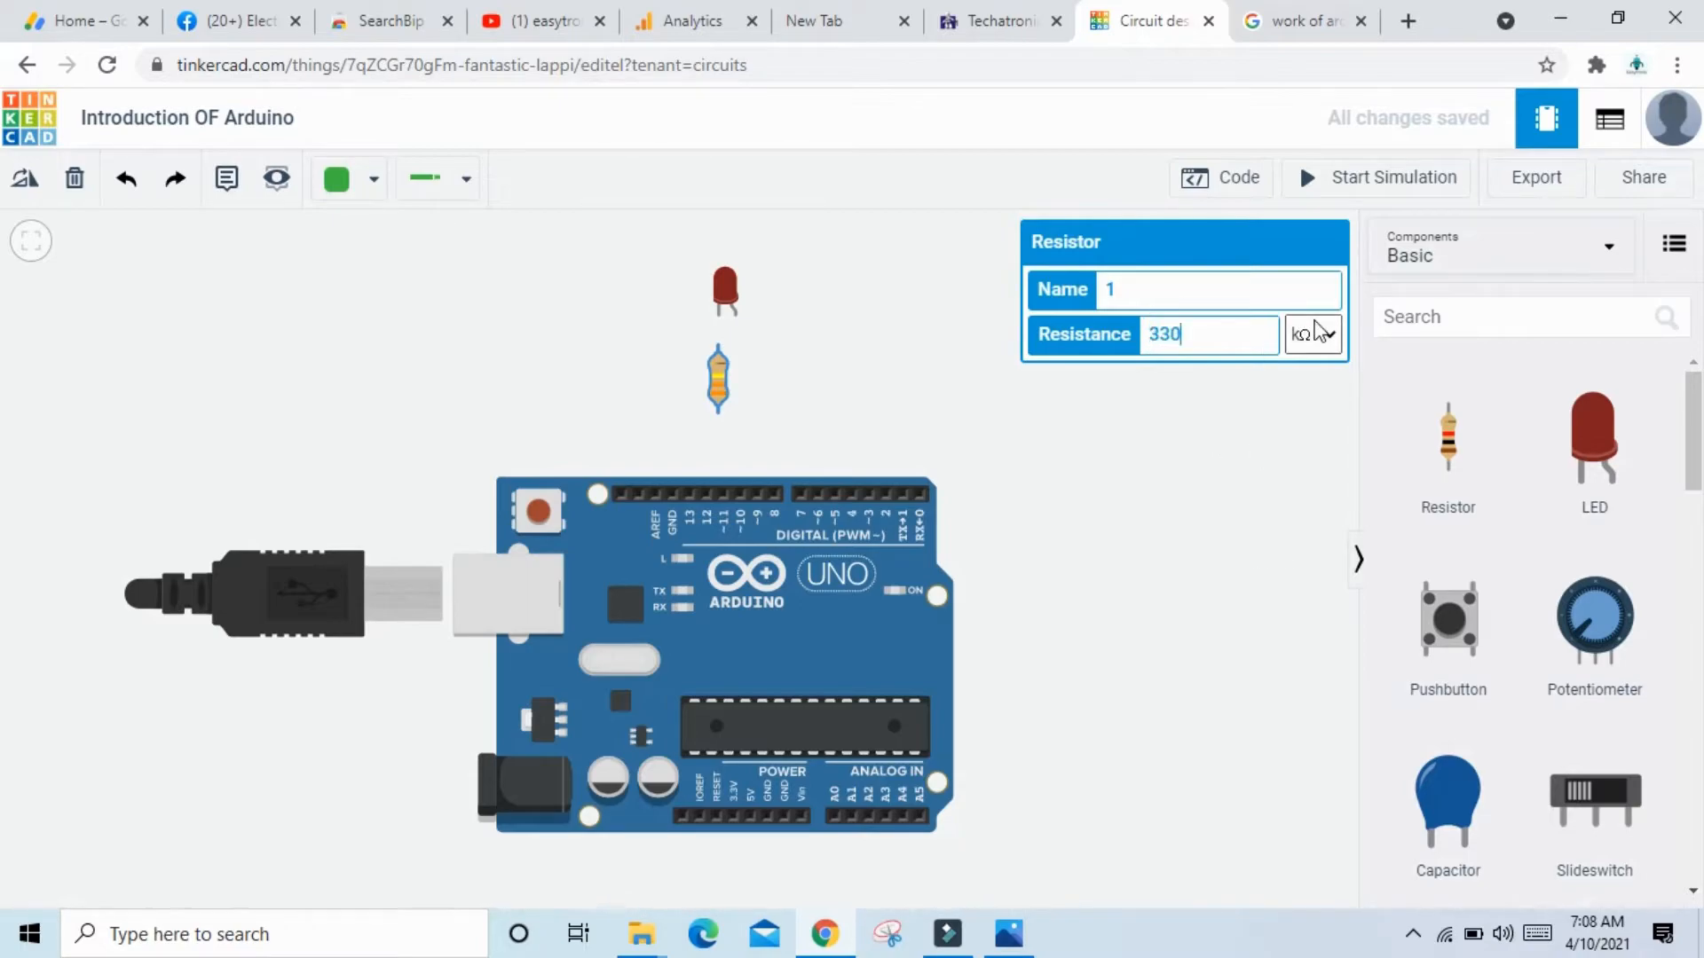
left_click(1319, 332)
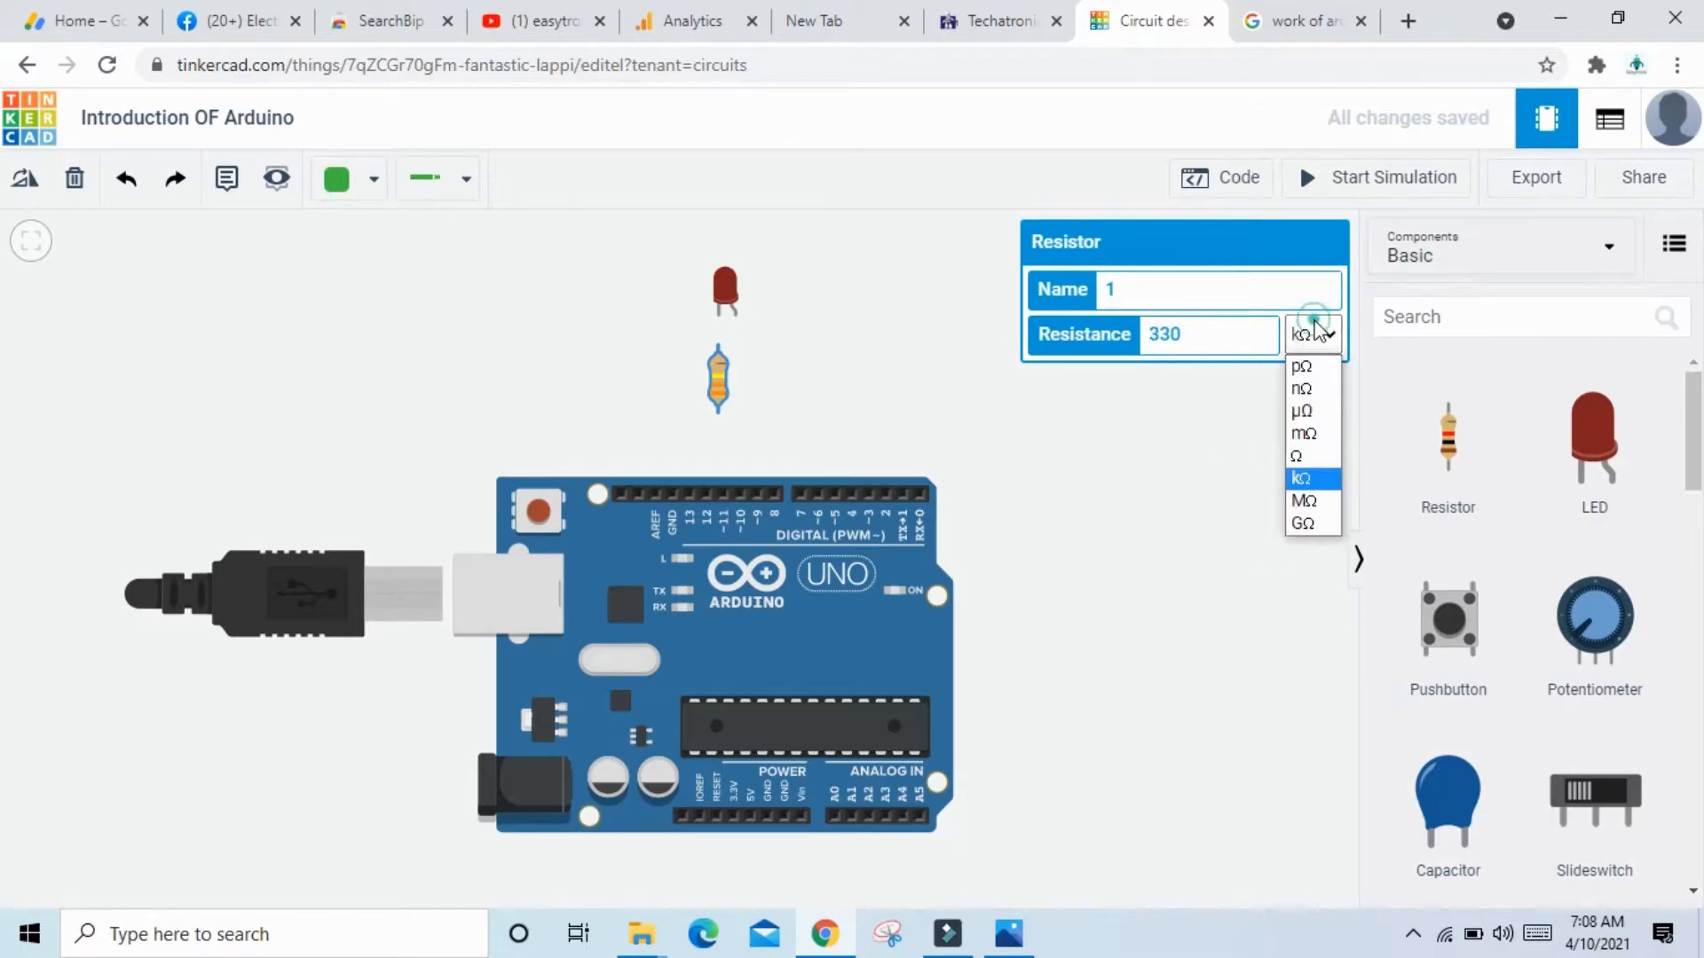
left_click(1316, 458)
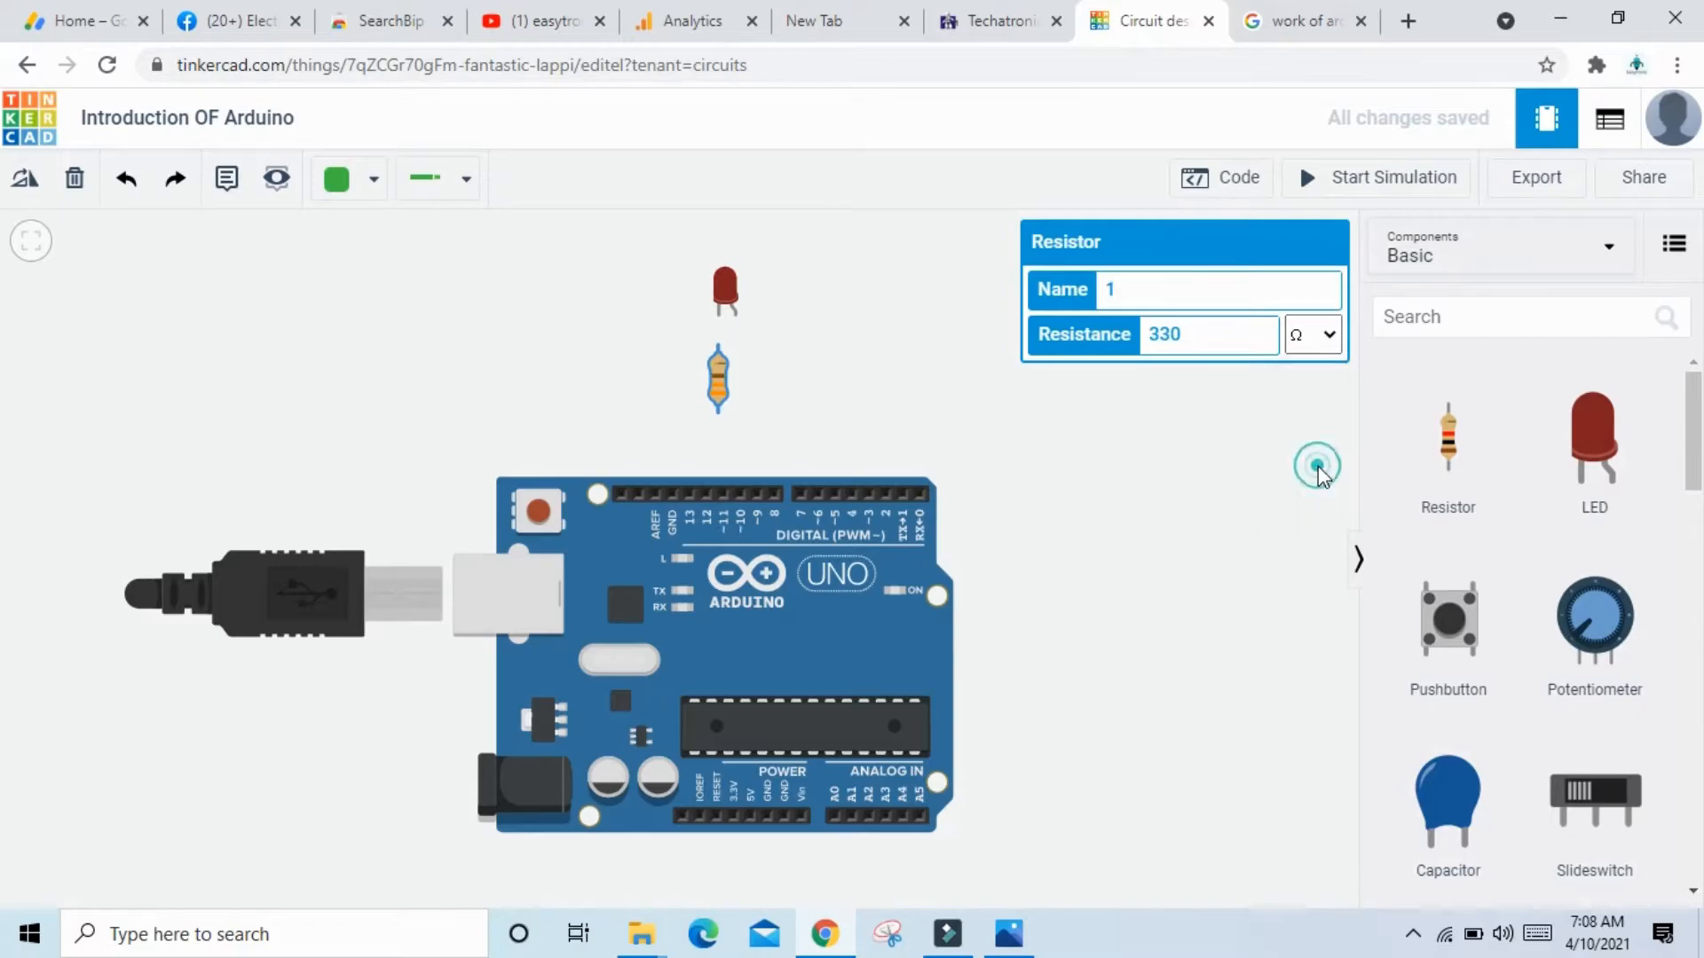
left_click(897, 388)
- Wire the resistor's upper terminal to the LED's cathode and its lower terminal to the Arduino's GND pin beside pin 13
left_click(720, 346)
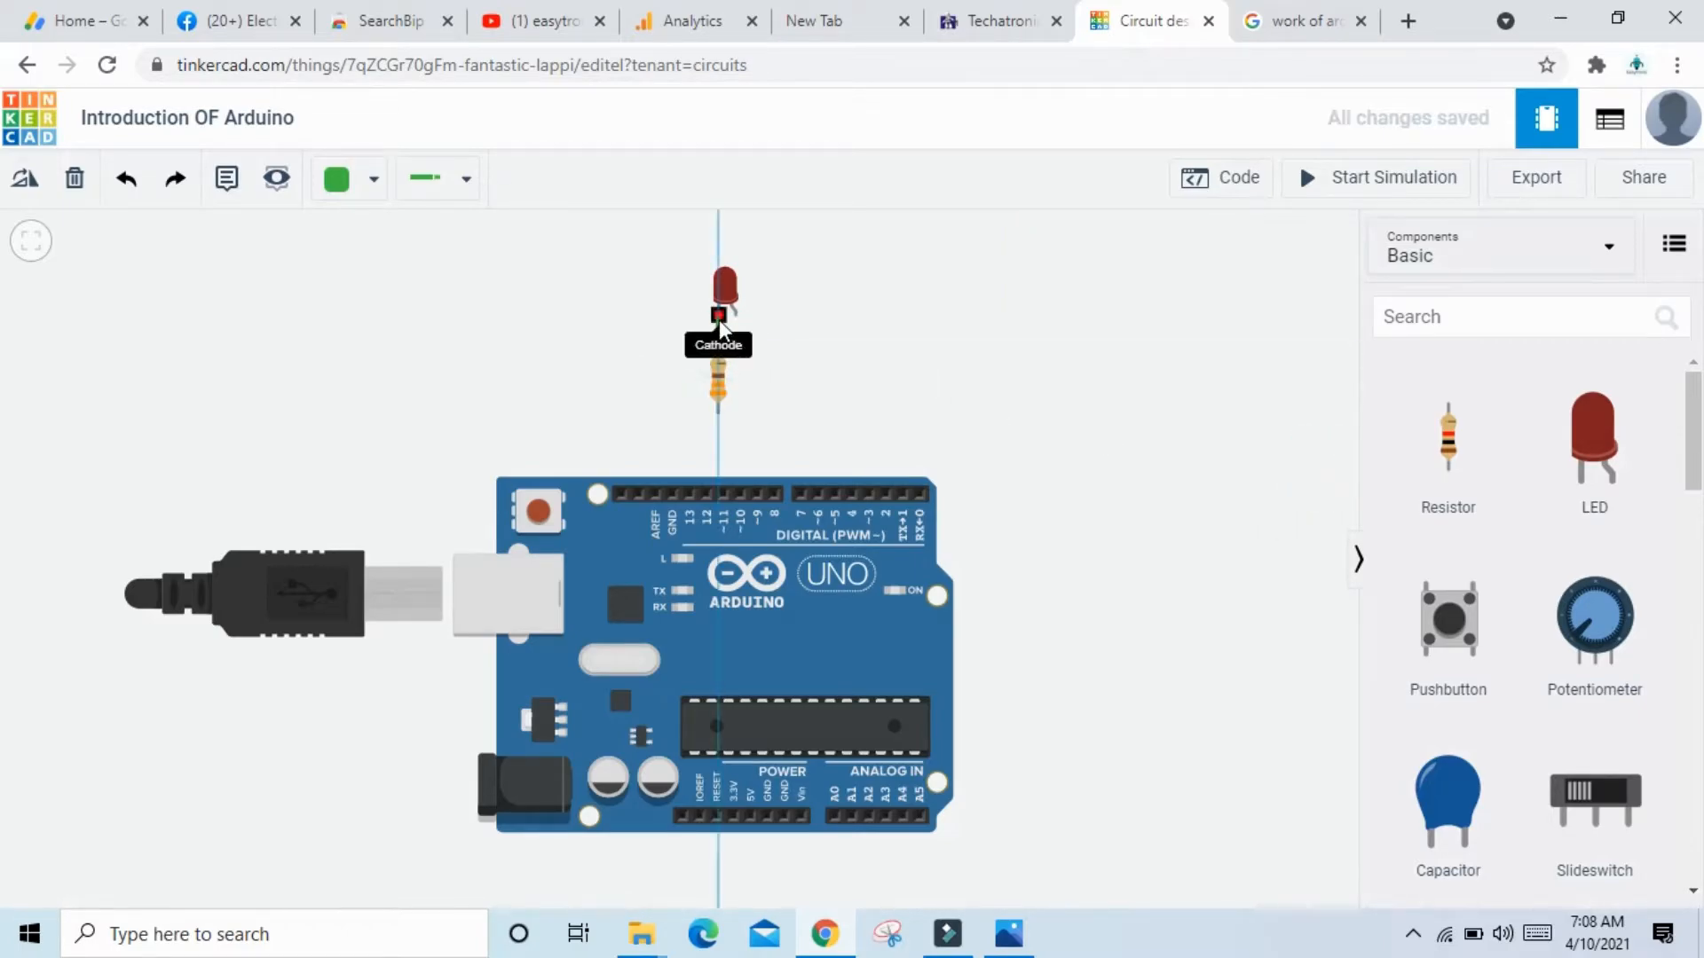
left_click(719, 316)
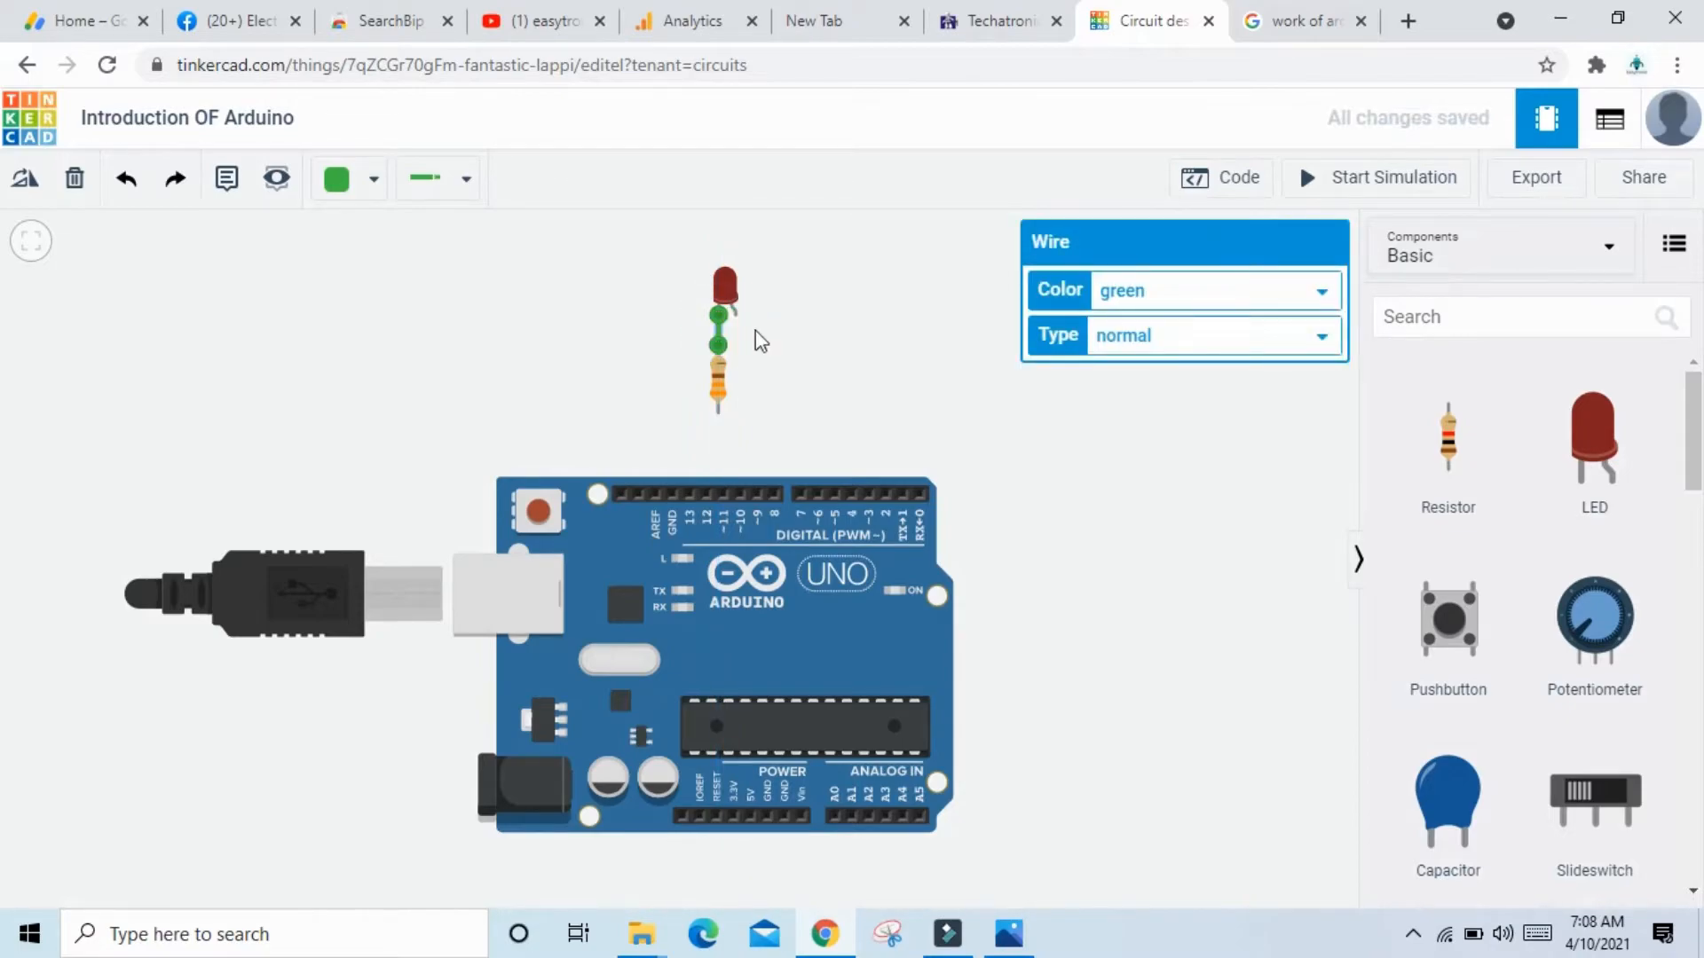
left_click(717, 414)
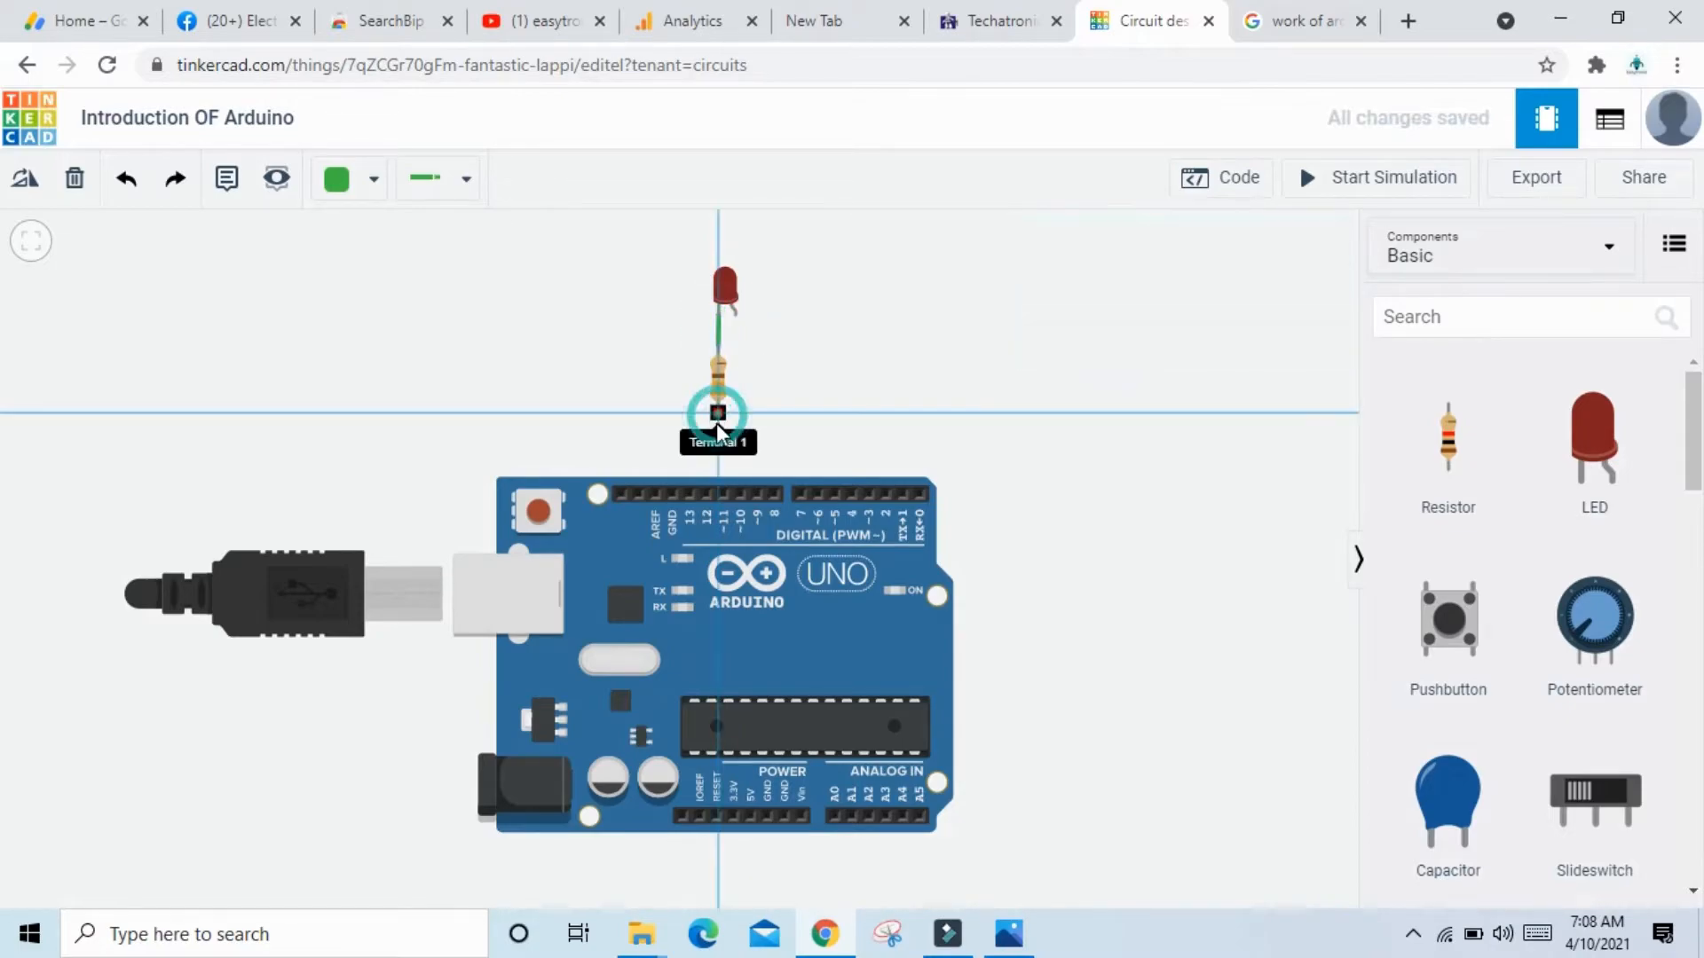
left_click(673, 435)
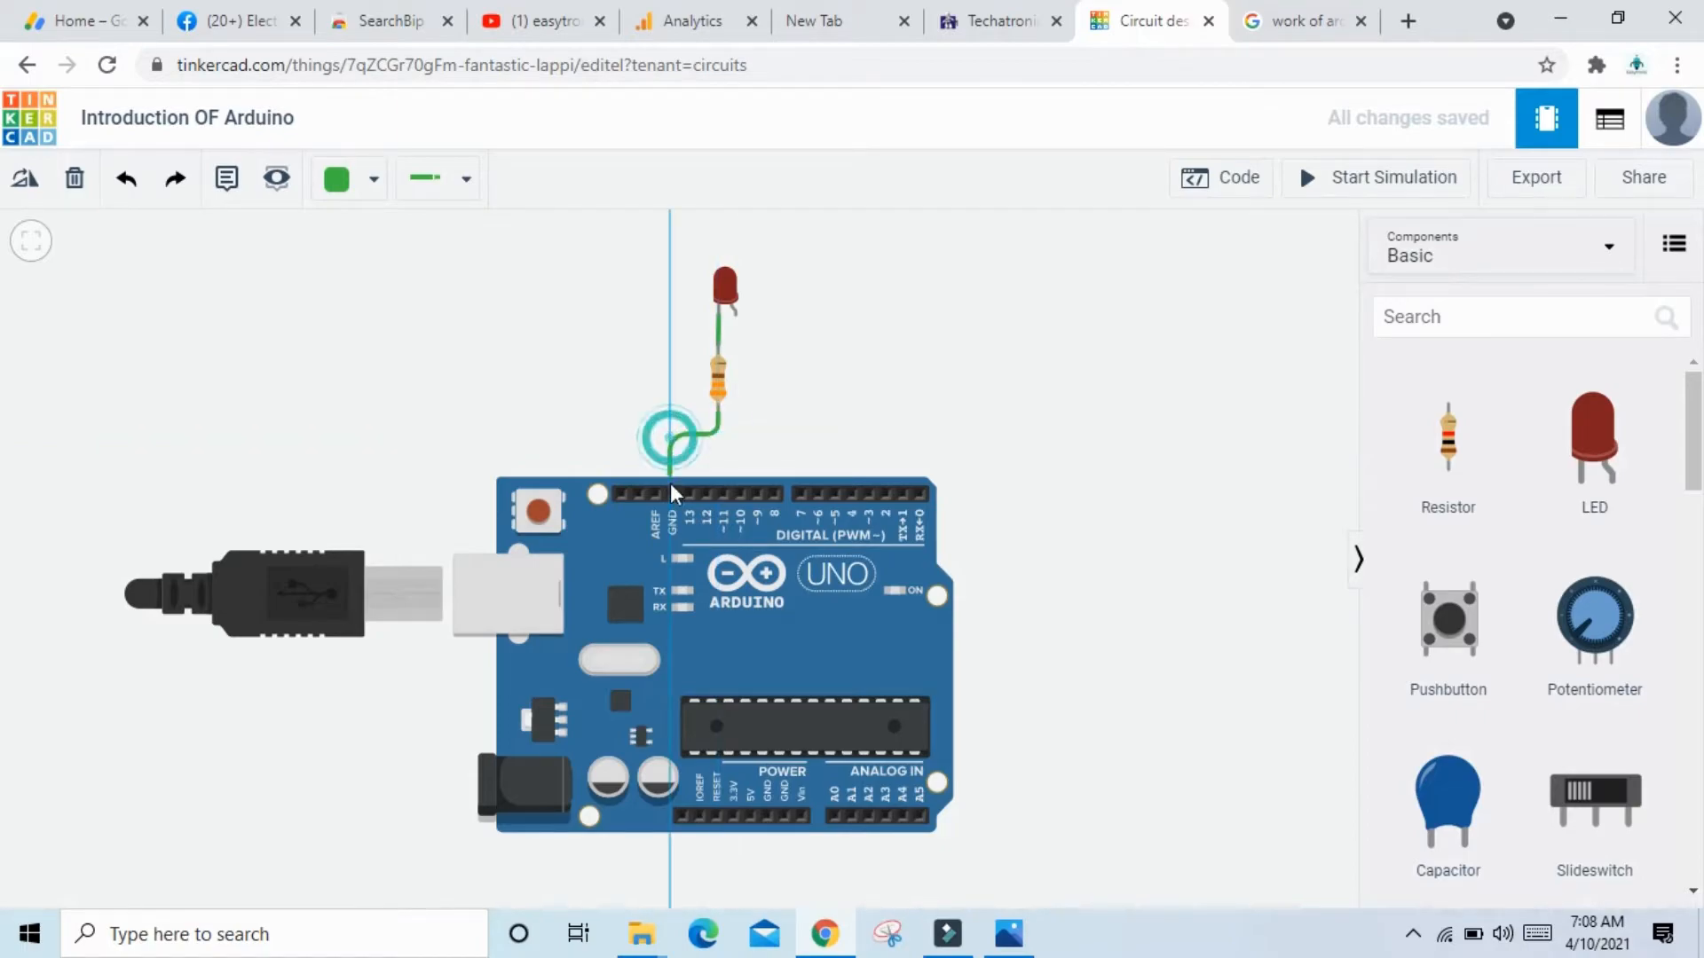
left_click(672, 493)
left_click(670, 433)
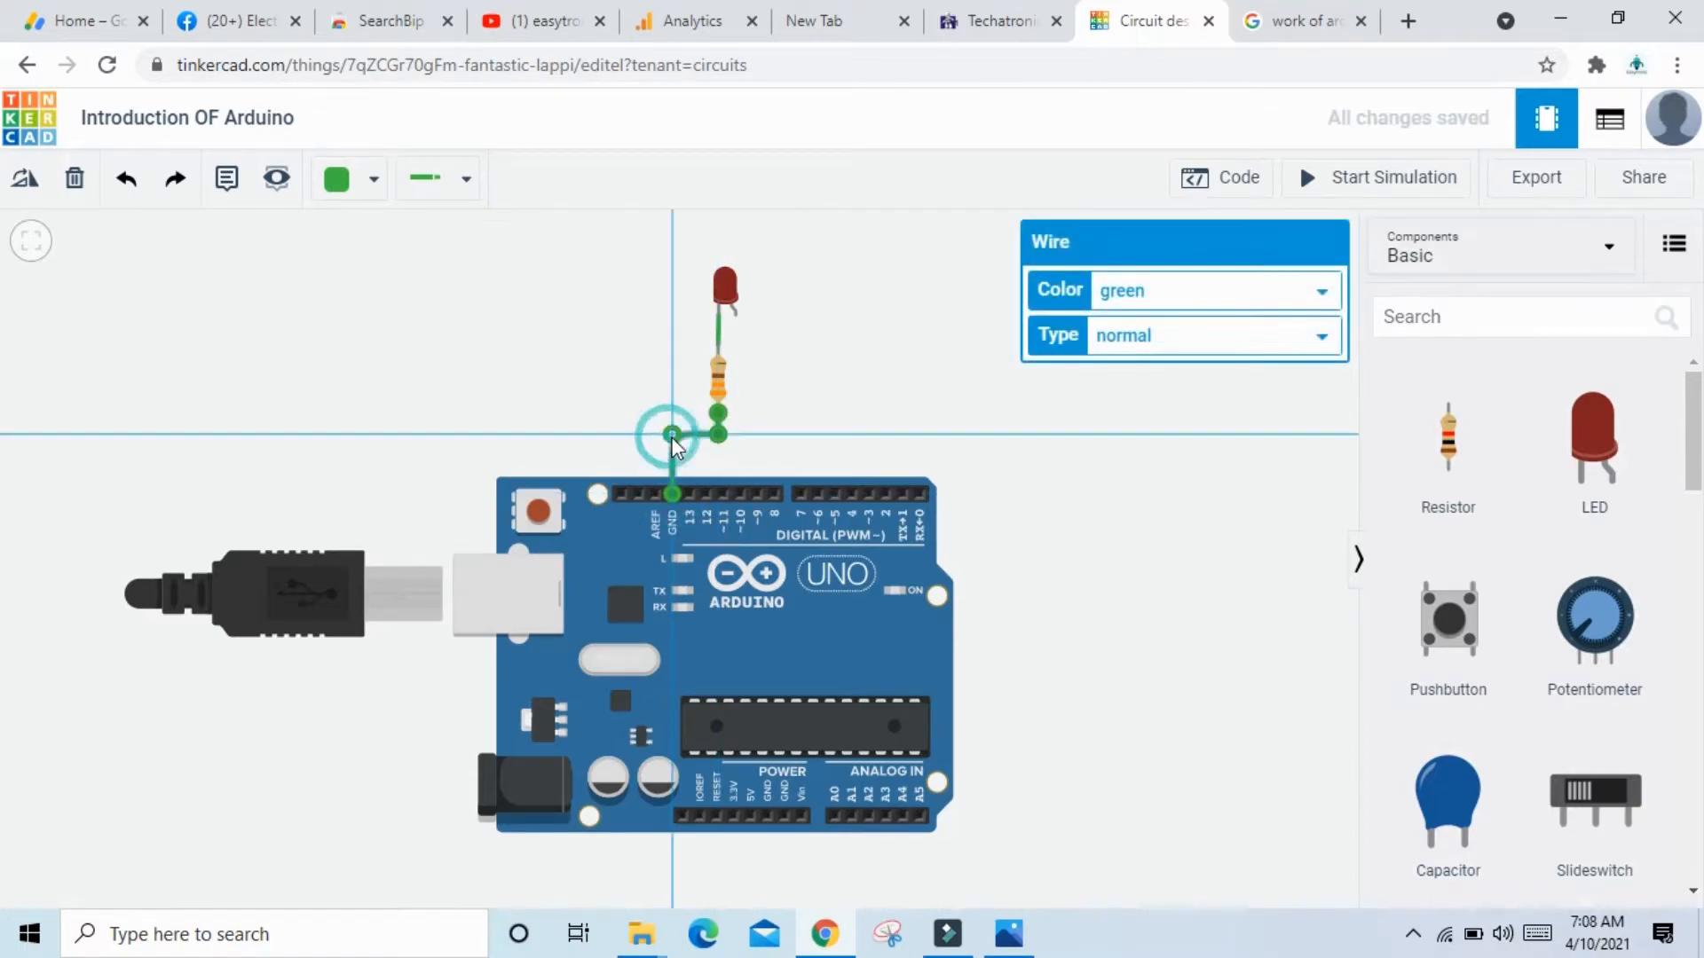
left_click(747, 368)
- Wire the LED's anode to digital pin 10 on the Arduino
left_click(737, 313)
left_click(742, 488)
left_click_drag(742, 486, 742, 491)
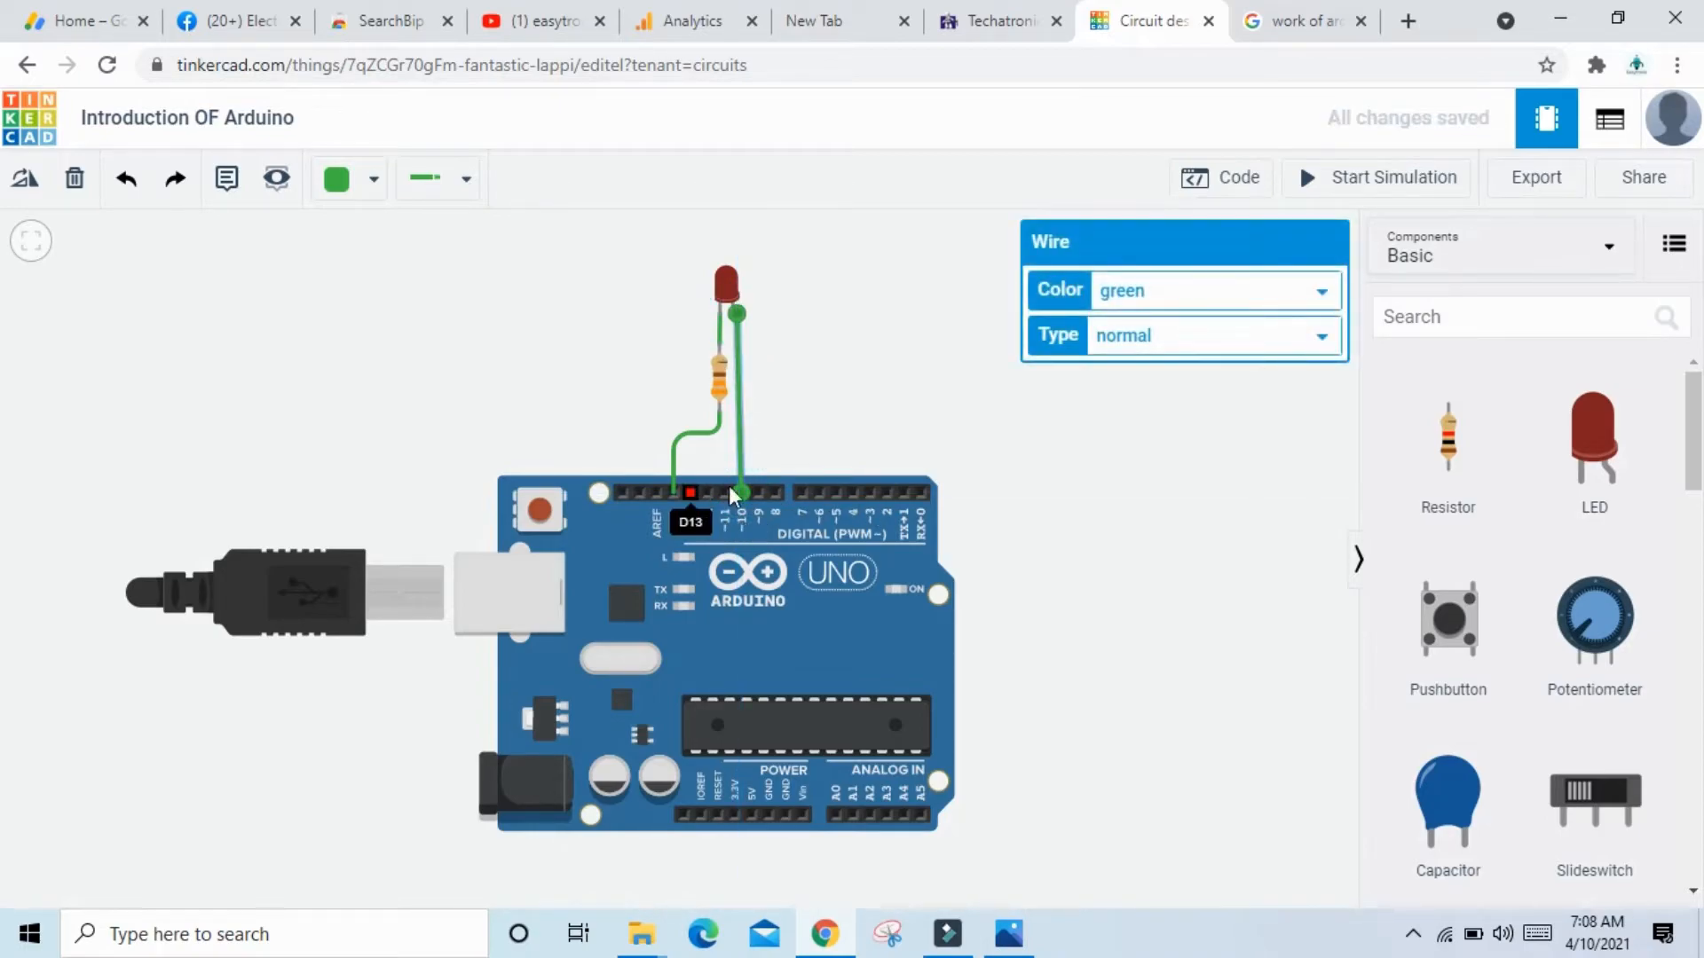
- Open the code editor in Blocks mode and remove the default built-in LED blink program from the workspace
scroll(983, 506, "up", 1)
left_click_drag(981, 498, 895, 520)
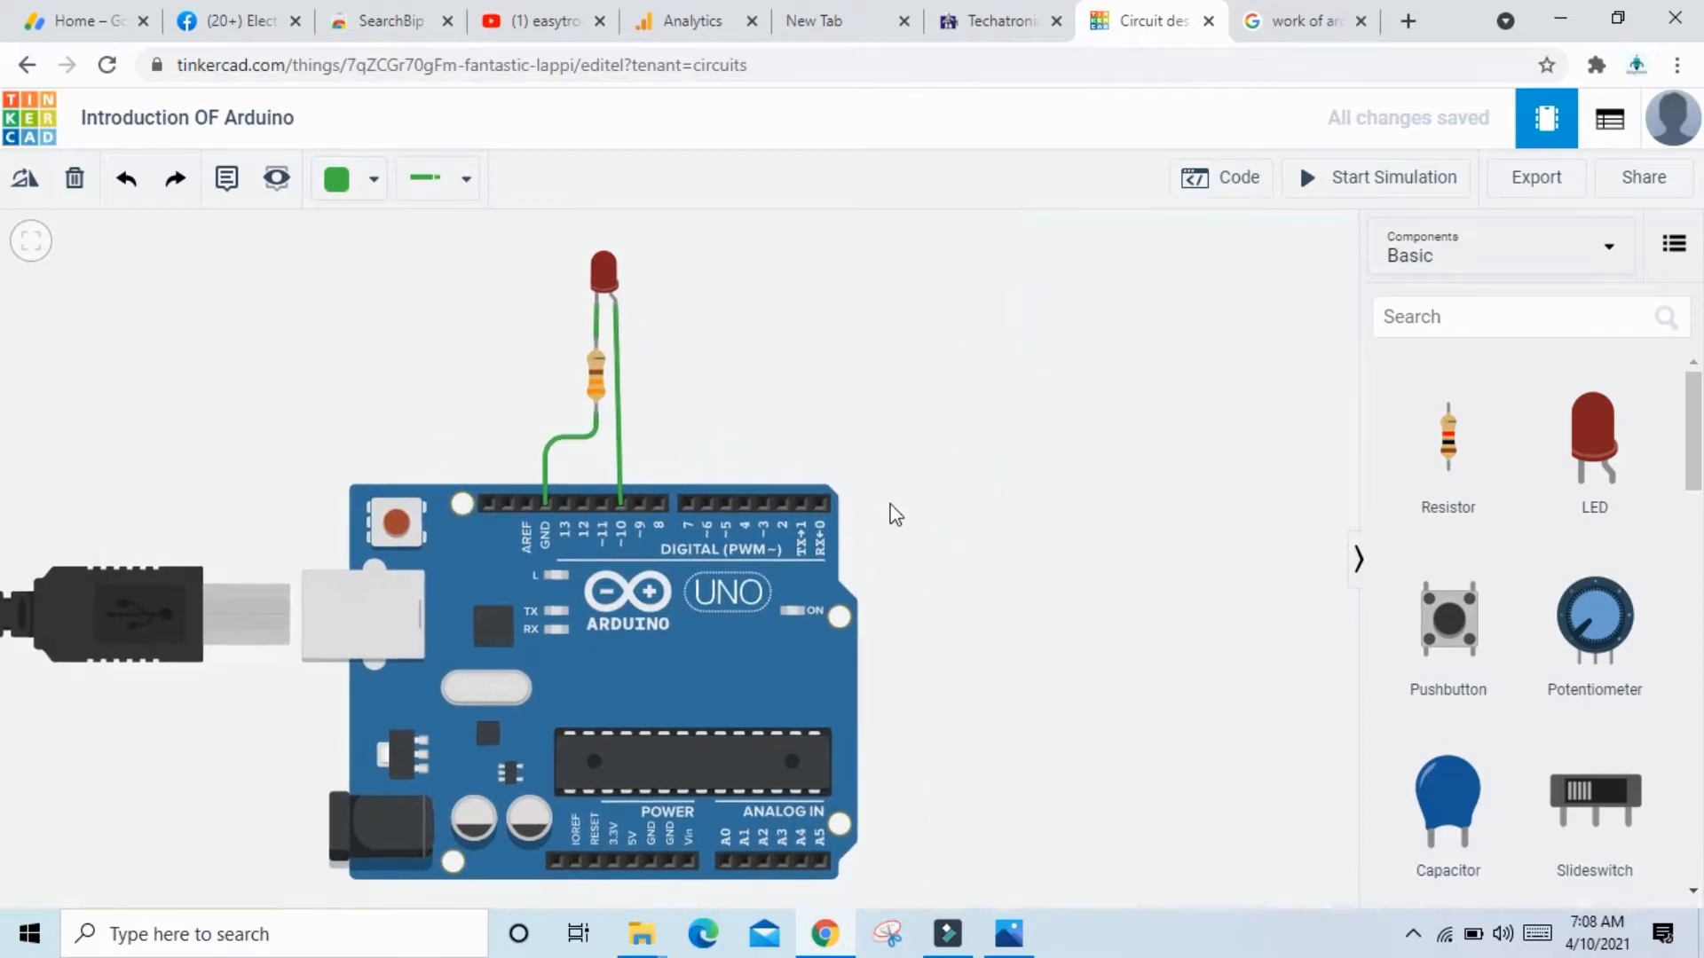
scroll(894, 519, "down", 1)
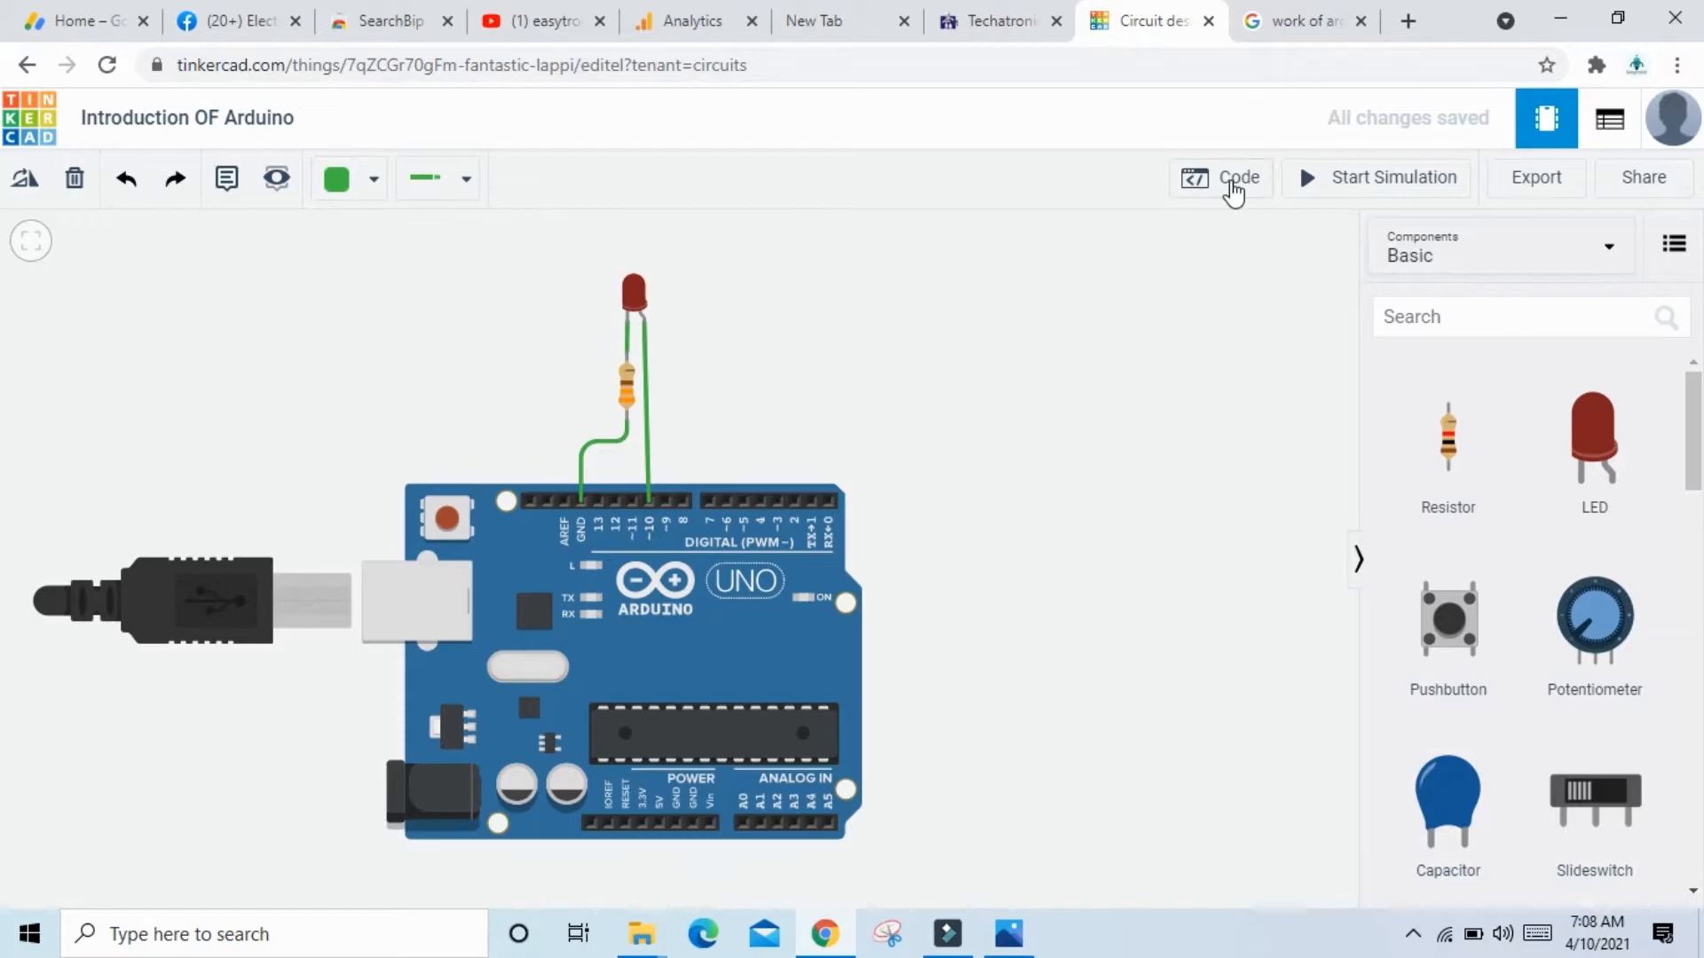
left_click(1233, 182)
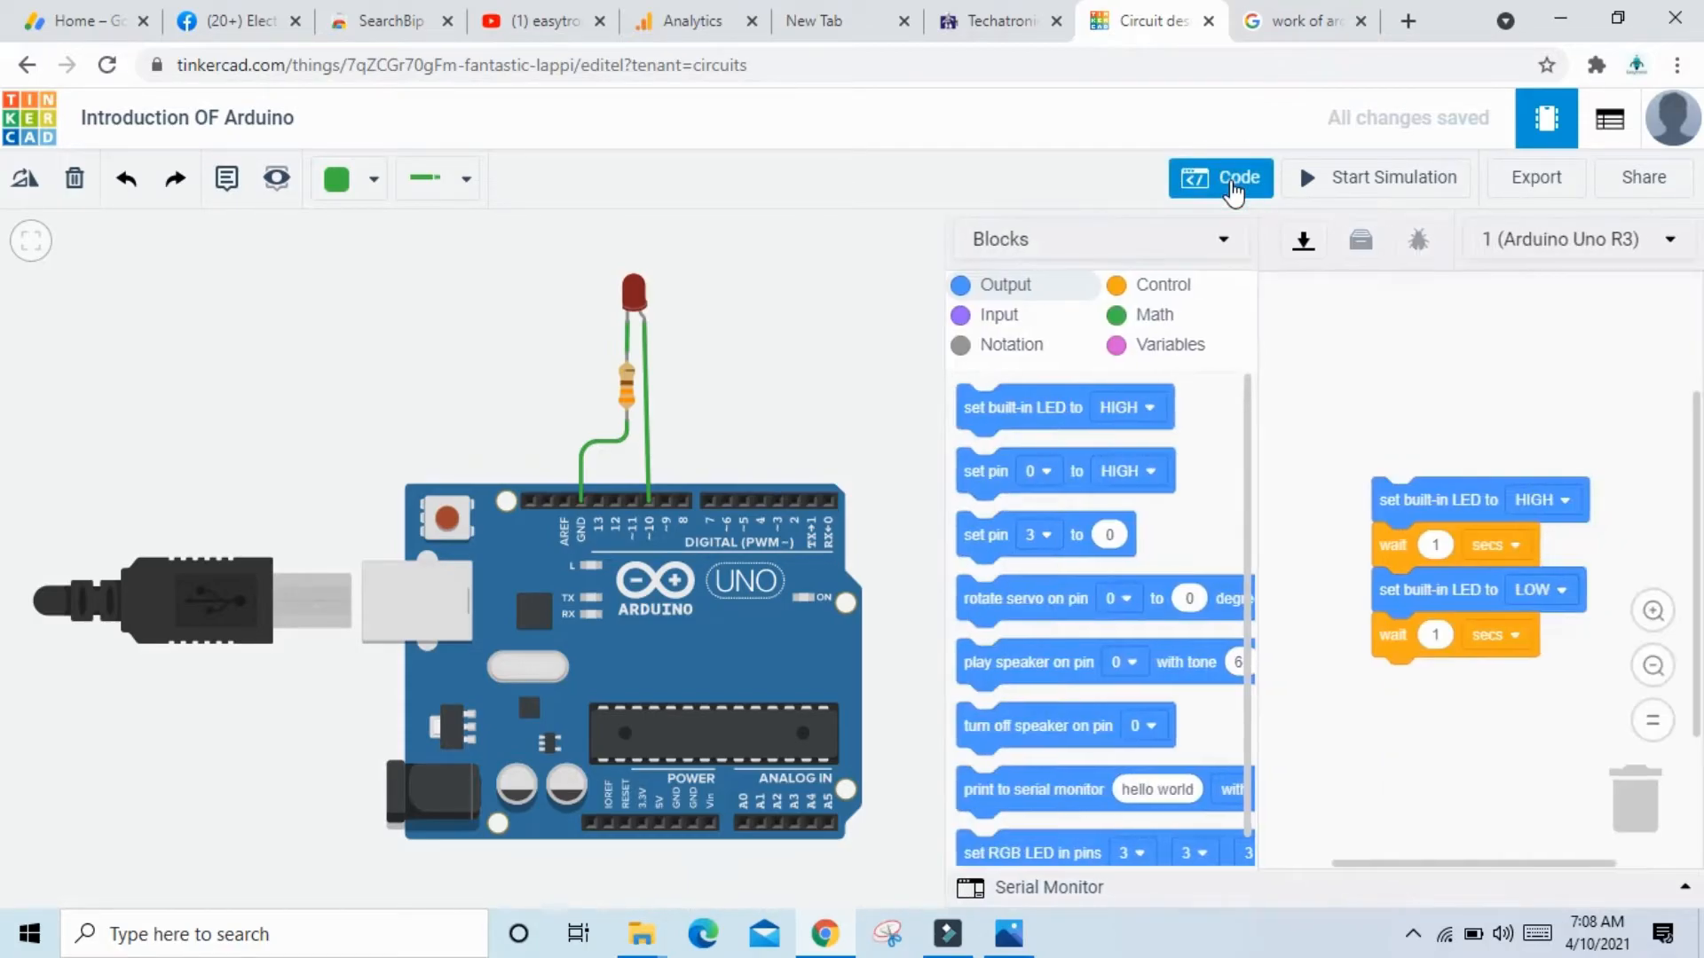
left_click(1226, 246)
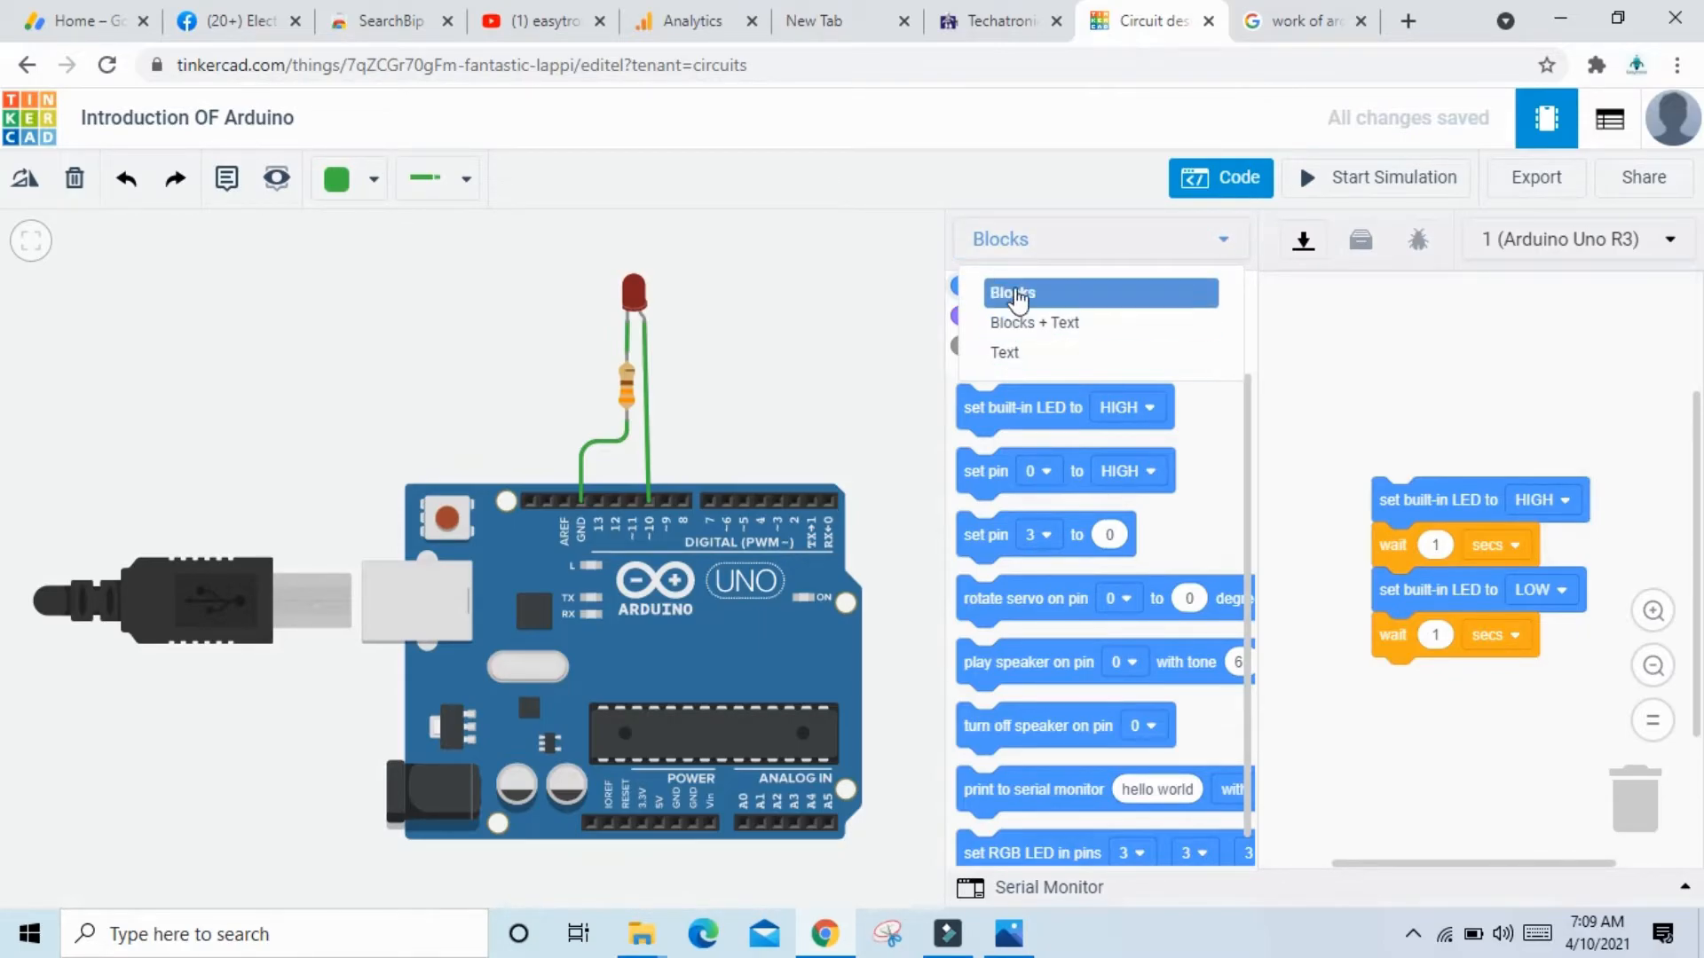
left_click(1035, 295)
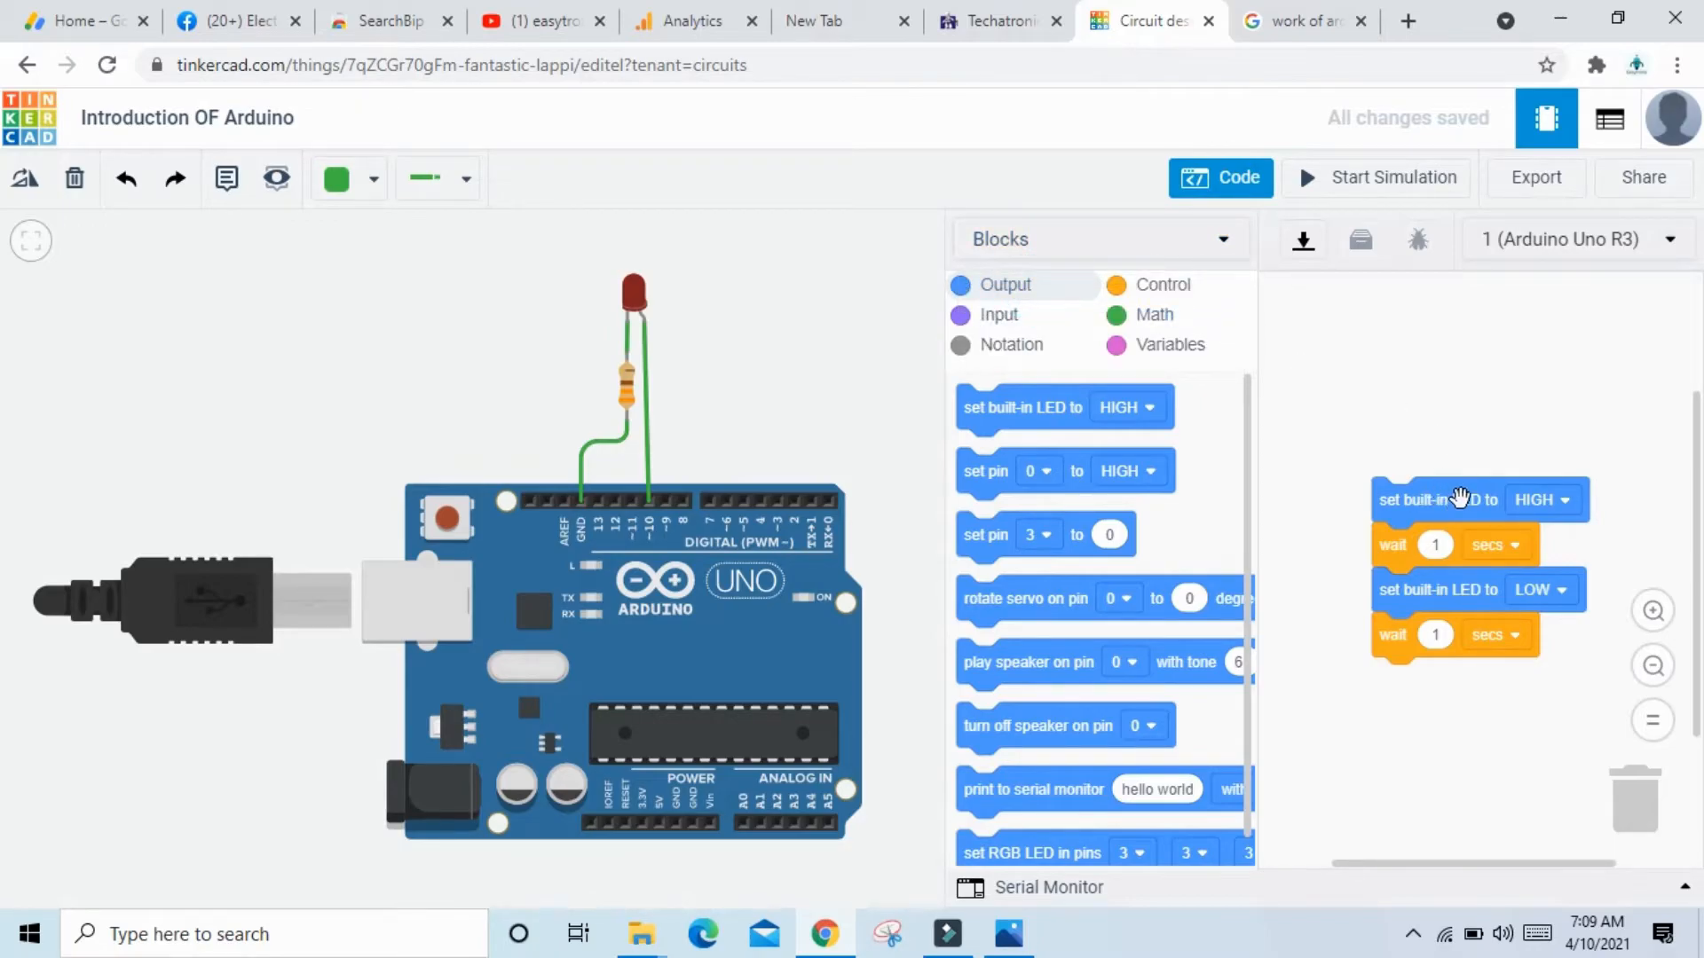
left_click_drag(1455, 504, 1093, 489)
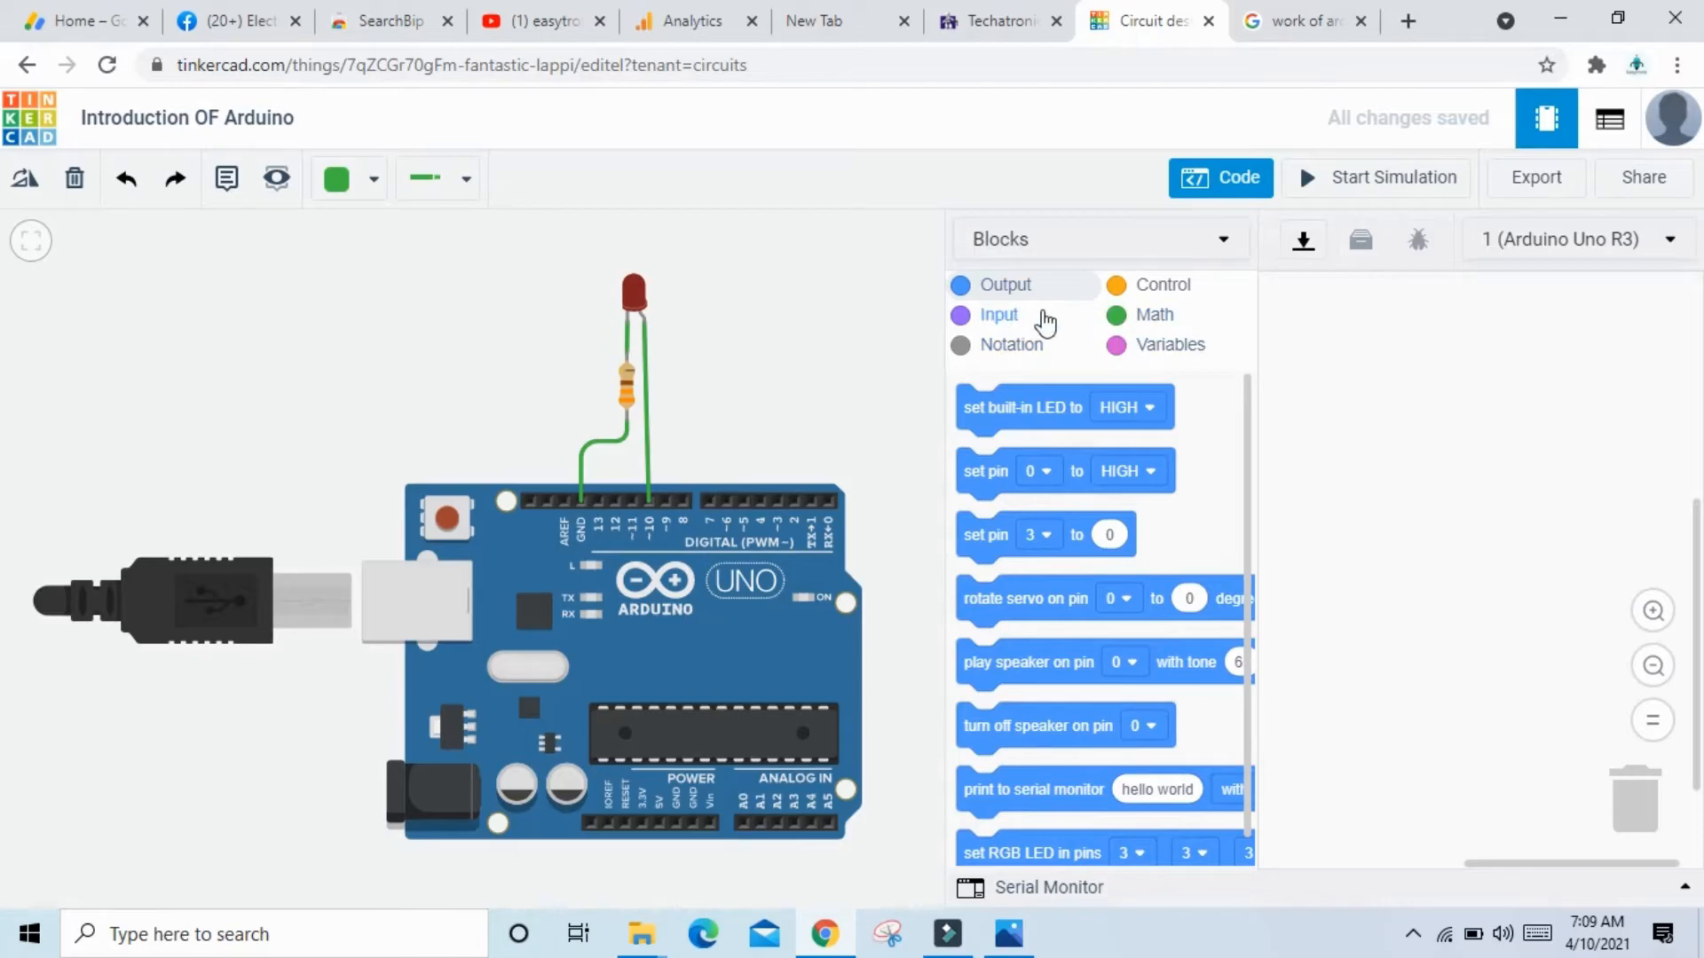
- Add a digital set pin block to the empty program and assign it to pin 10
left_click(1004, 288)
left_click(979, 477)
left_click_drag(980, 471, 1334, 411)
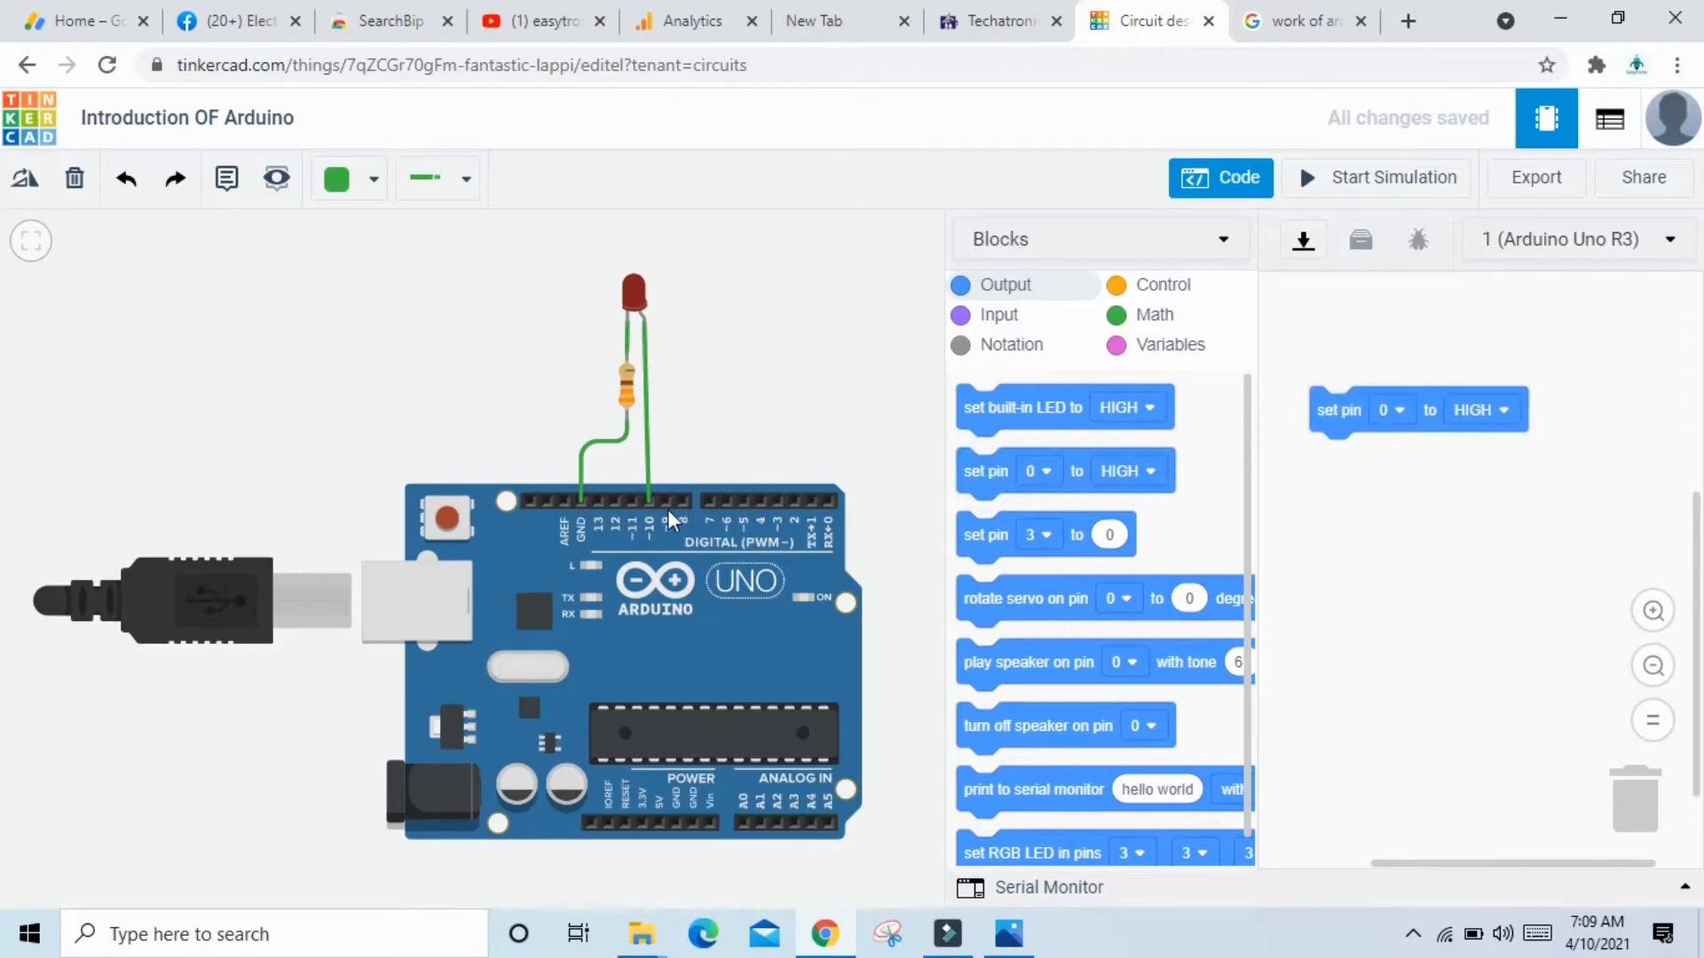
left_click(1398, 410)
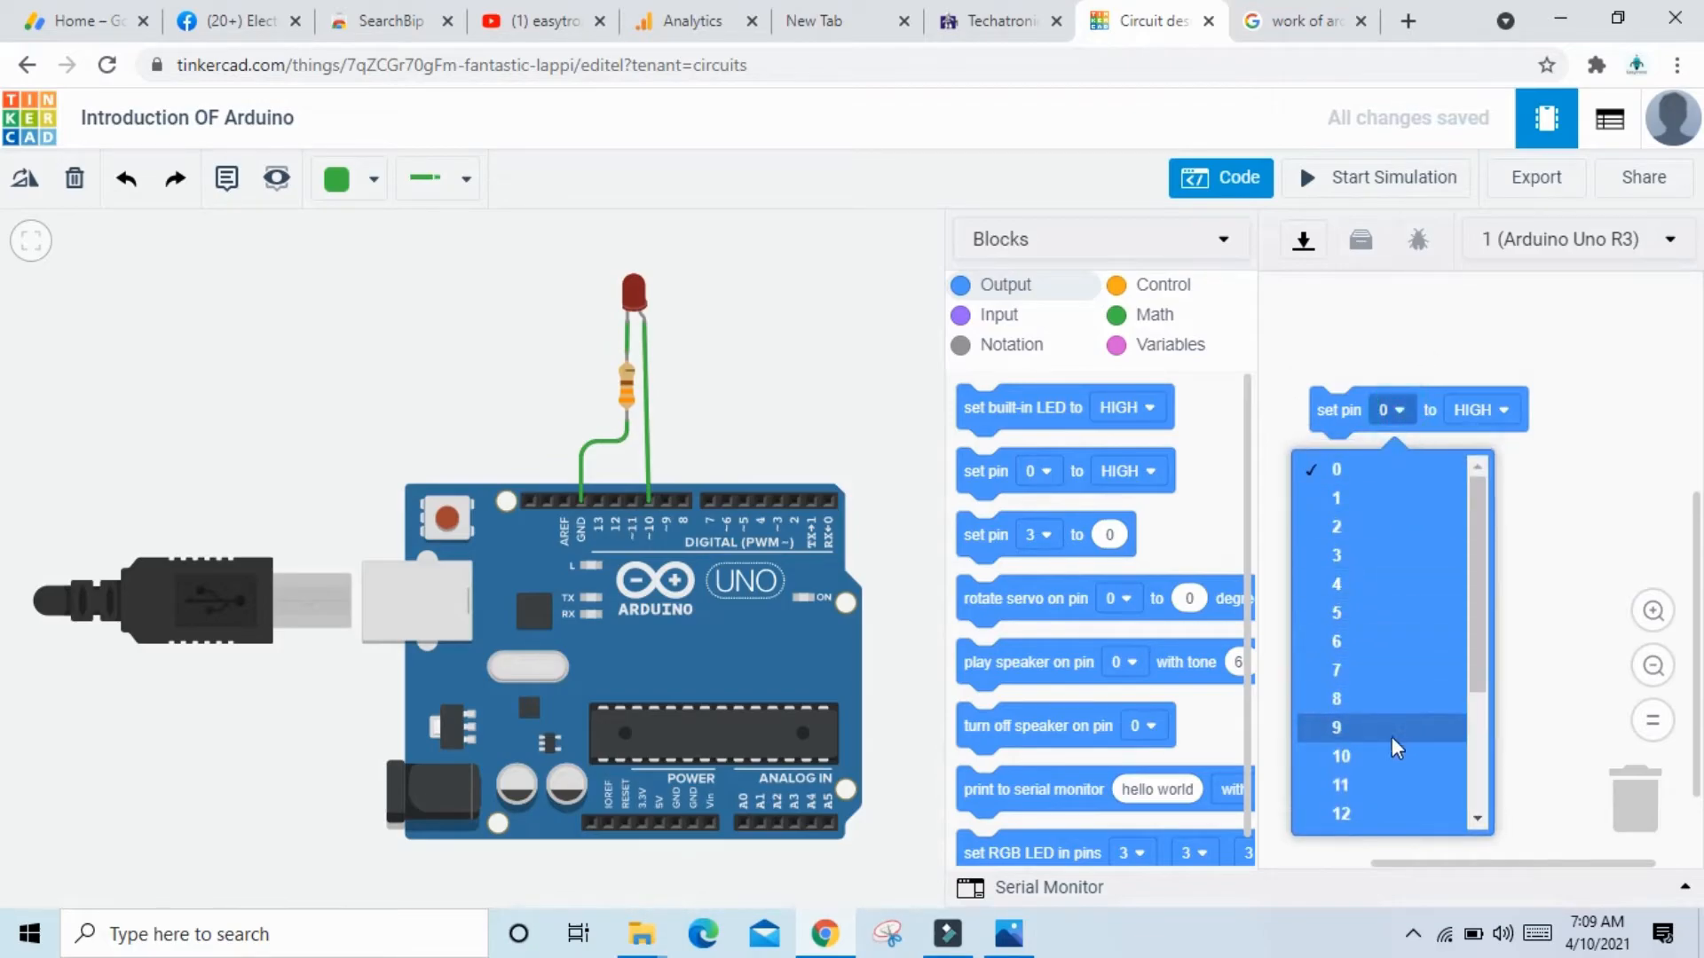
left_click(1387, 753)
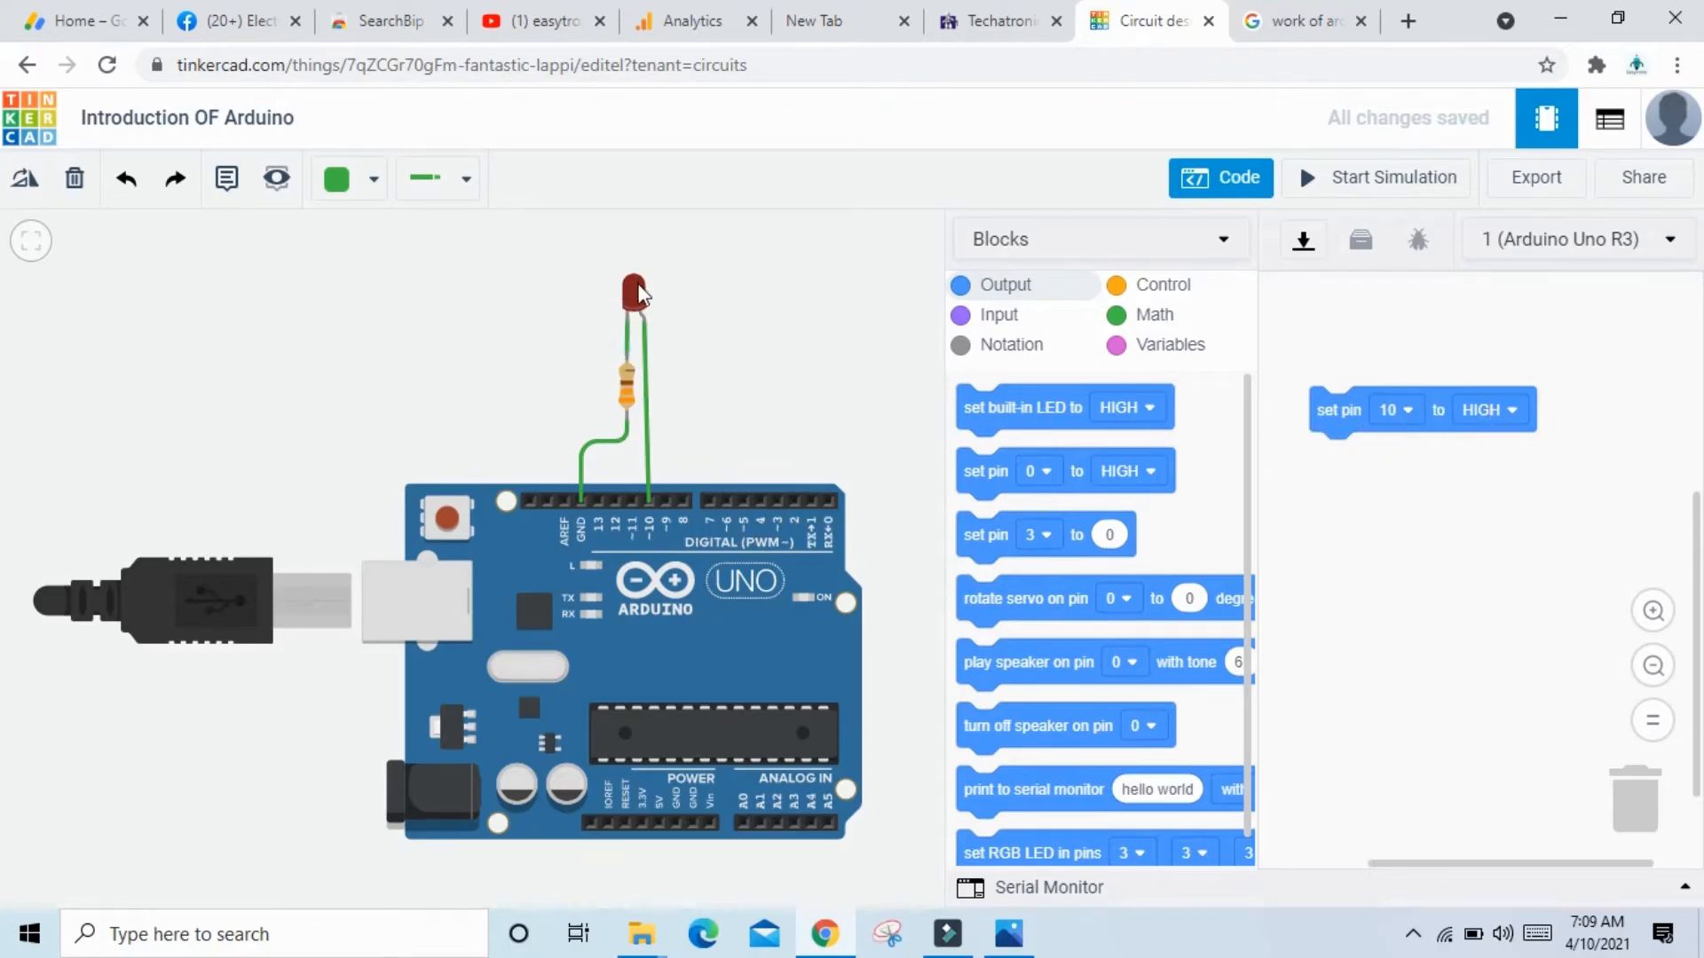
- Switch the pin 10 block's output to LOW and back to HIGH
left_click(1499, 410)
left_click(1496, 497)
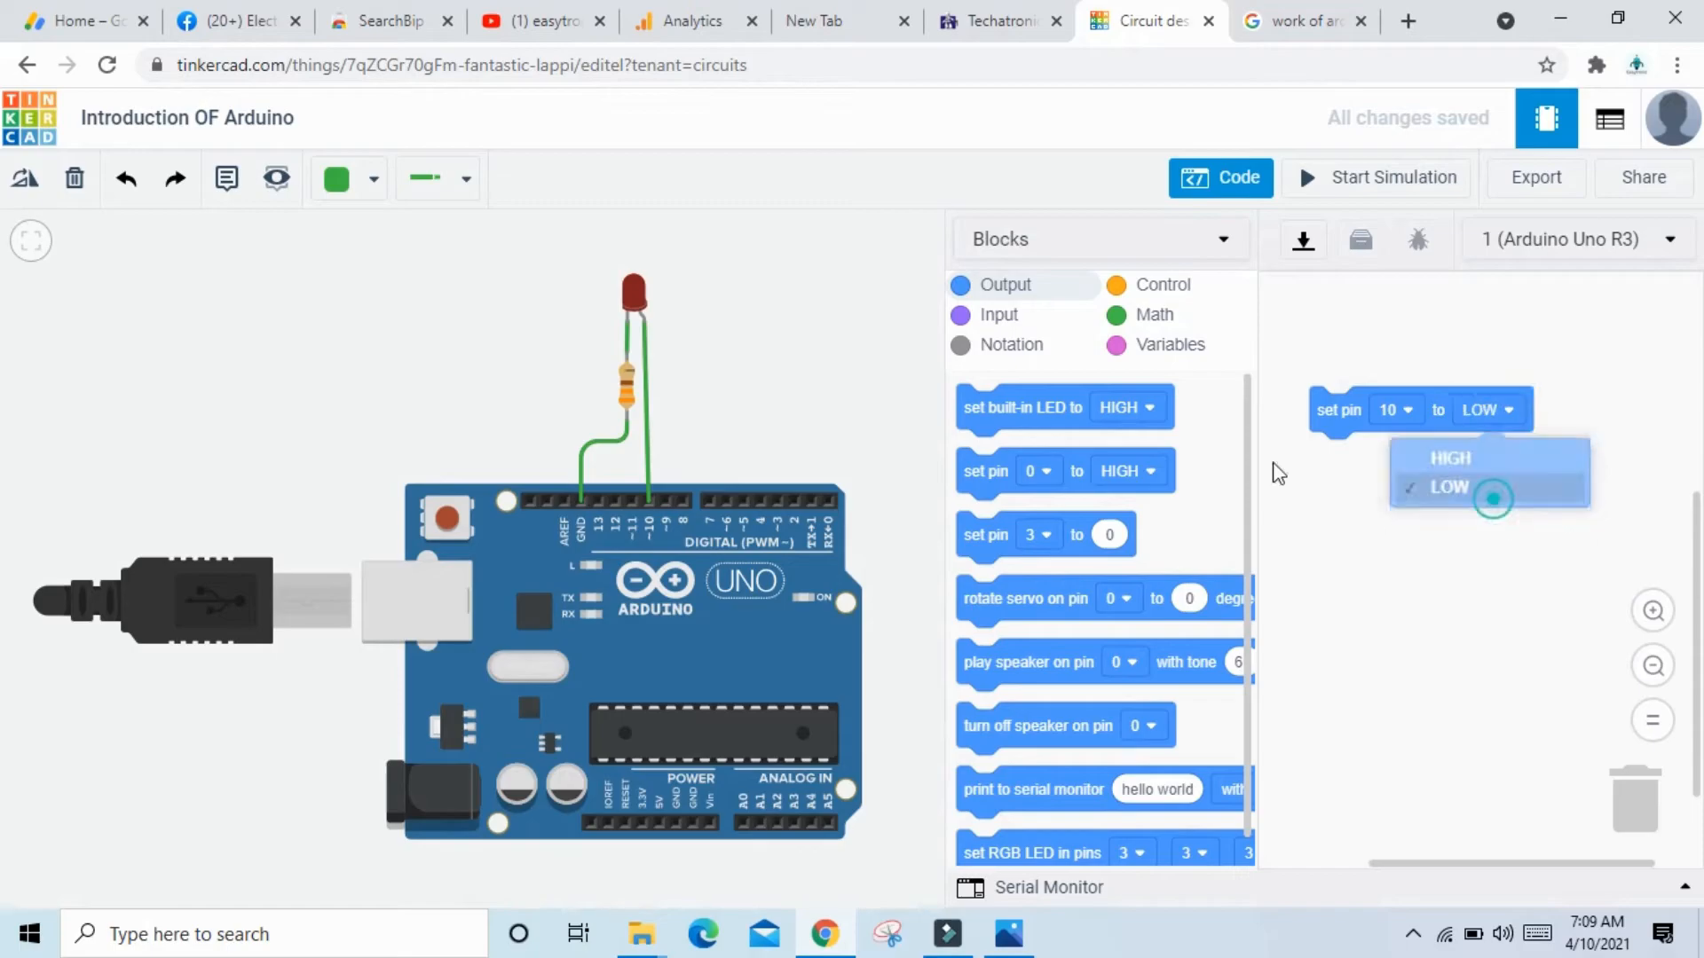
left_click(1509, 411)
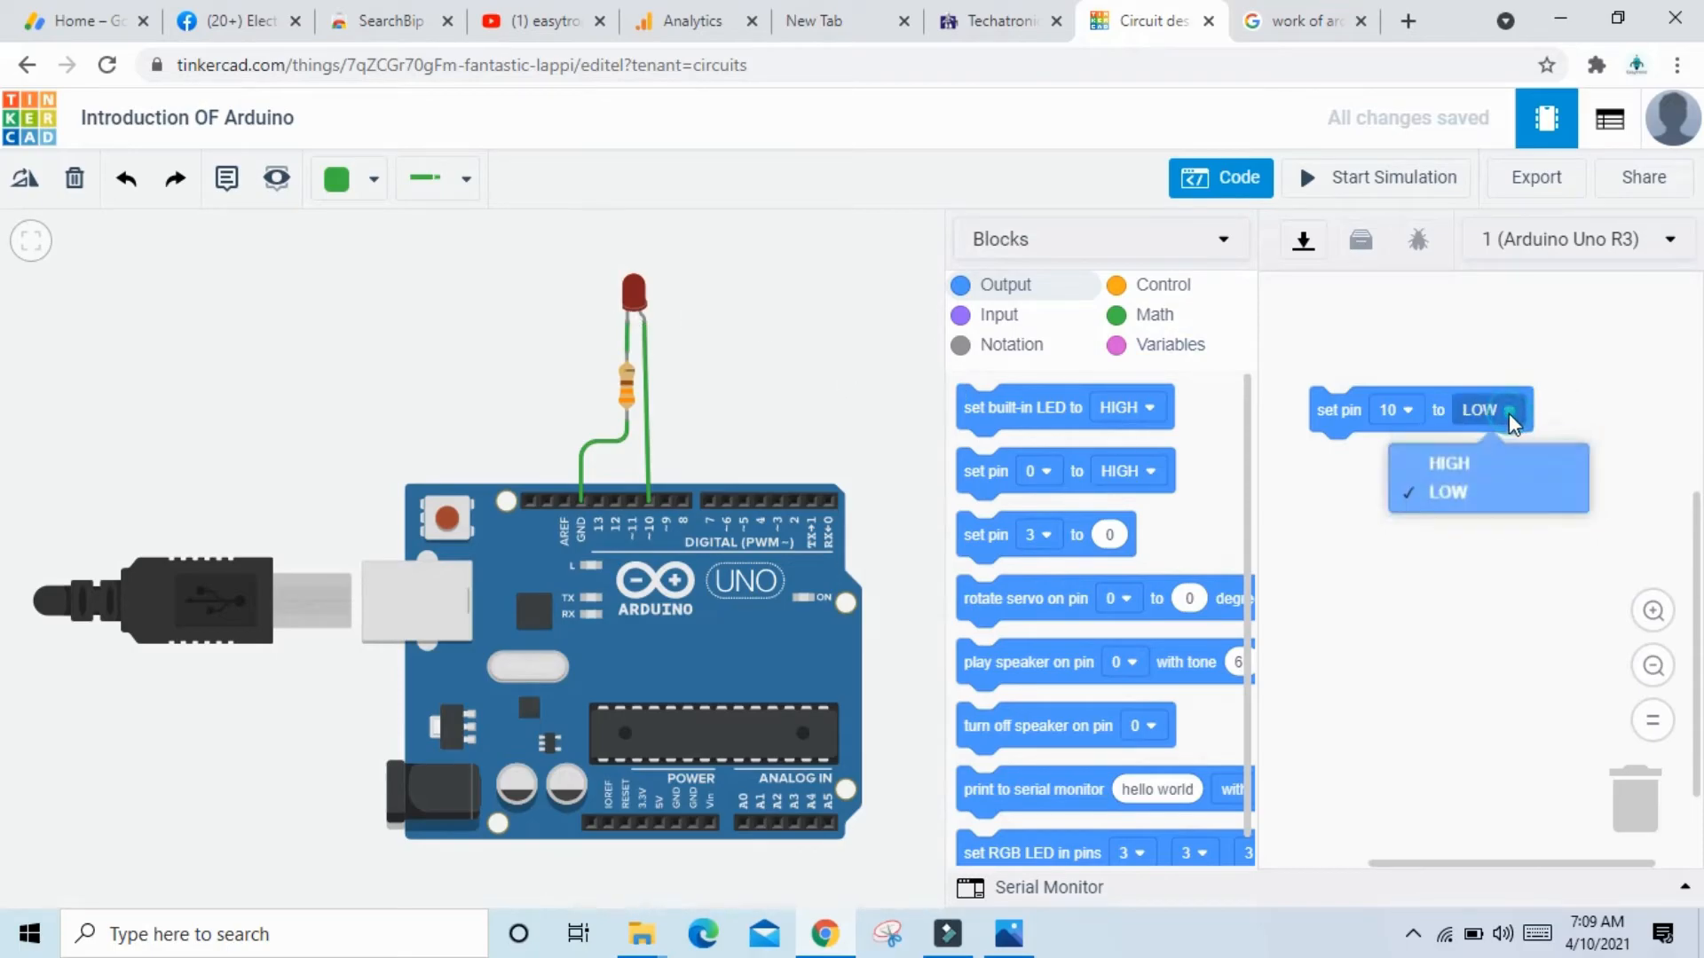
left_click(1489, 462)
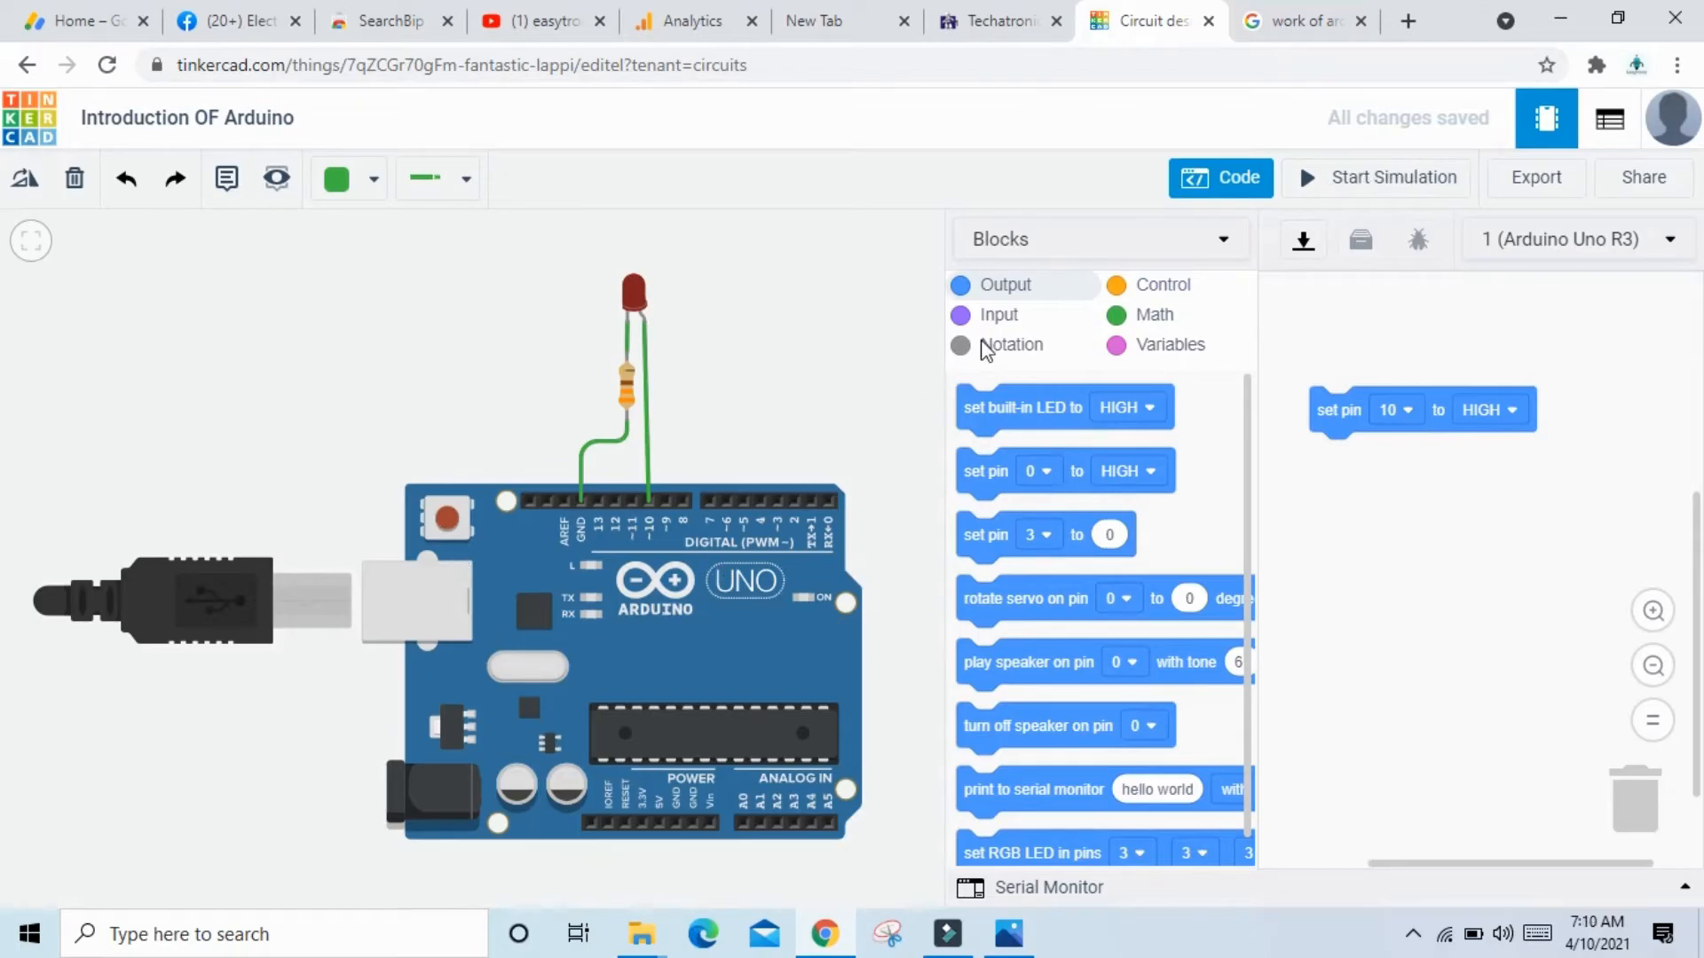
- Run the simulation to check the LED with pin 10 set to HIGH, and stop it
left_click(1371, 185)
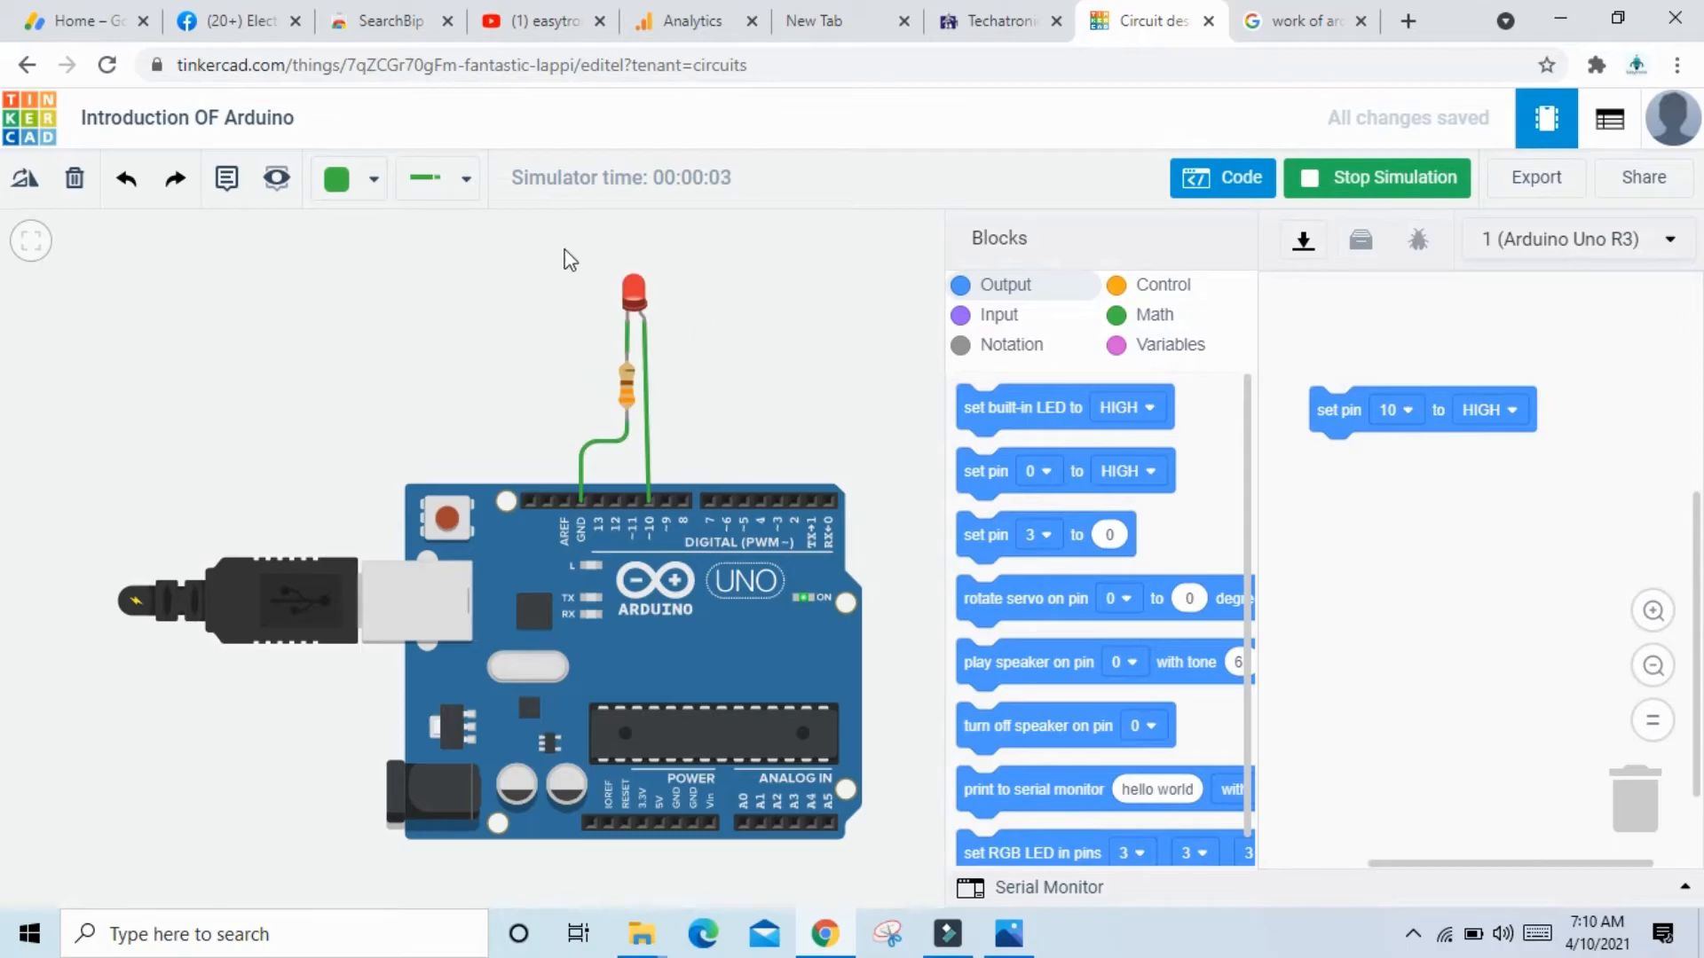
left_click(1411, 189)
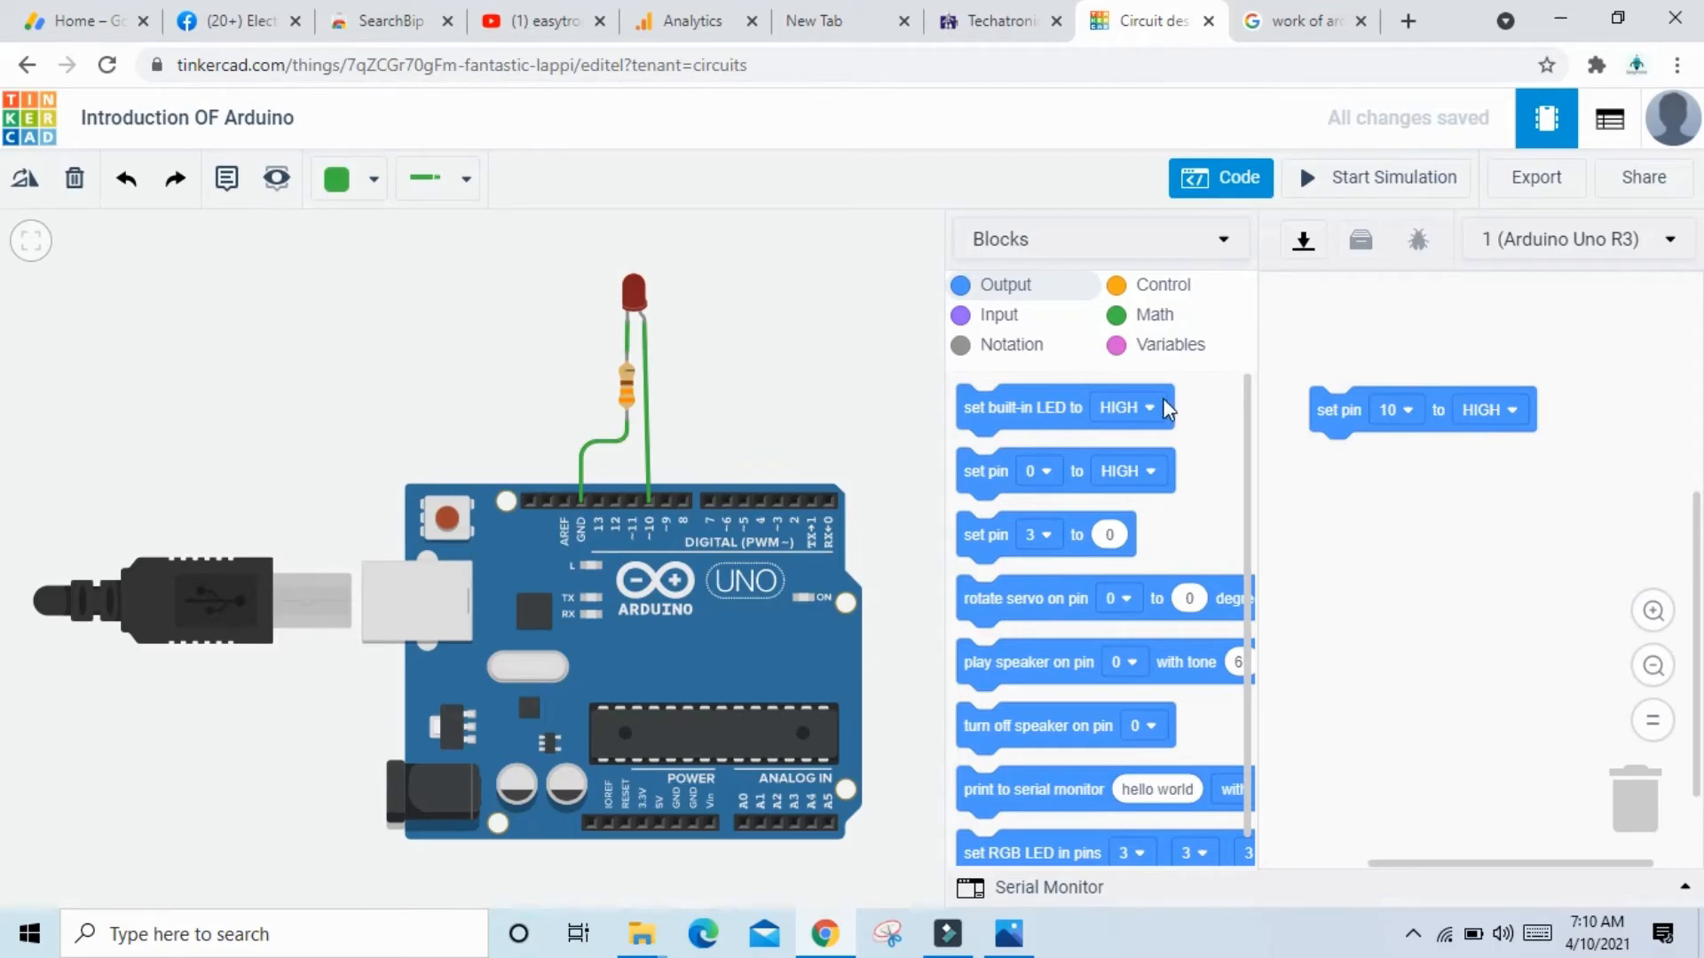
- Attach a wait block below the pin 10 HIGH block, with its duration at 1 second
left_click(1158, 293)
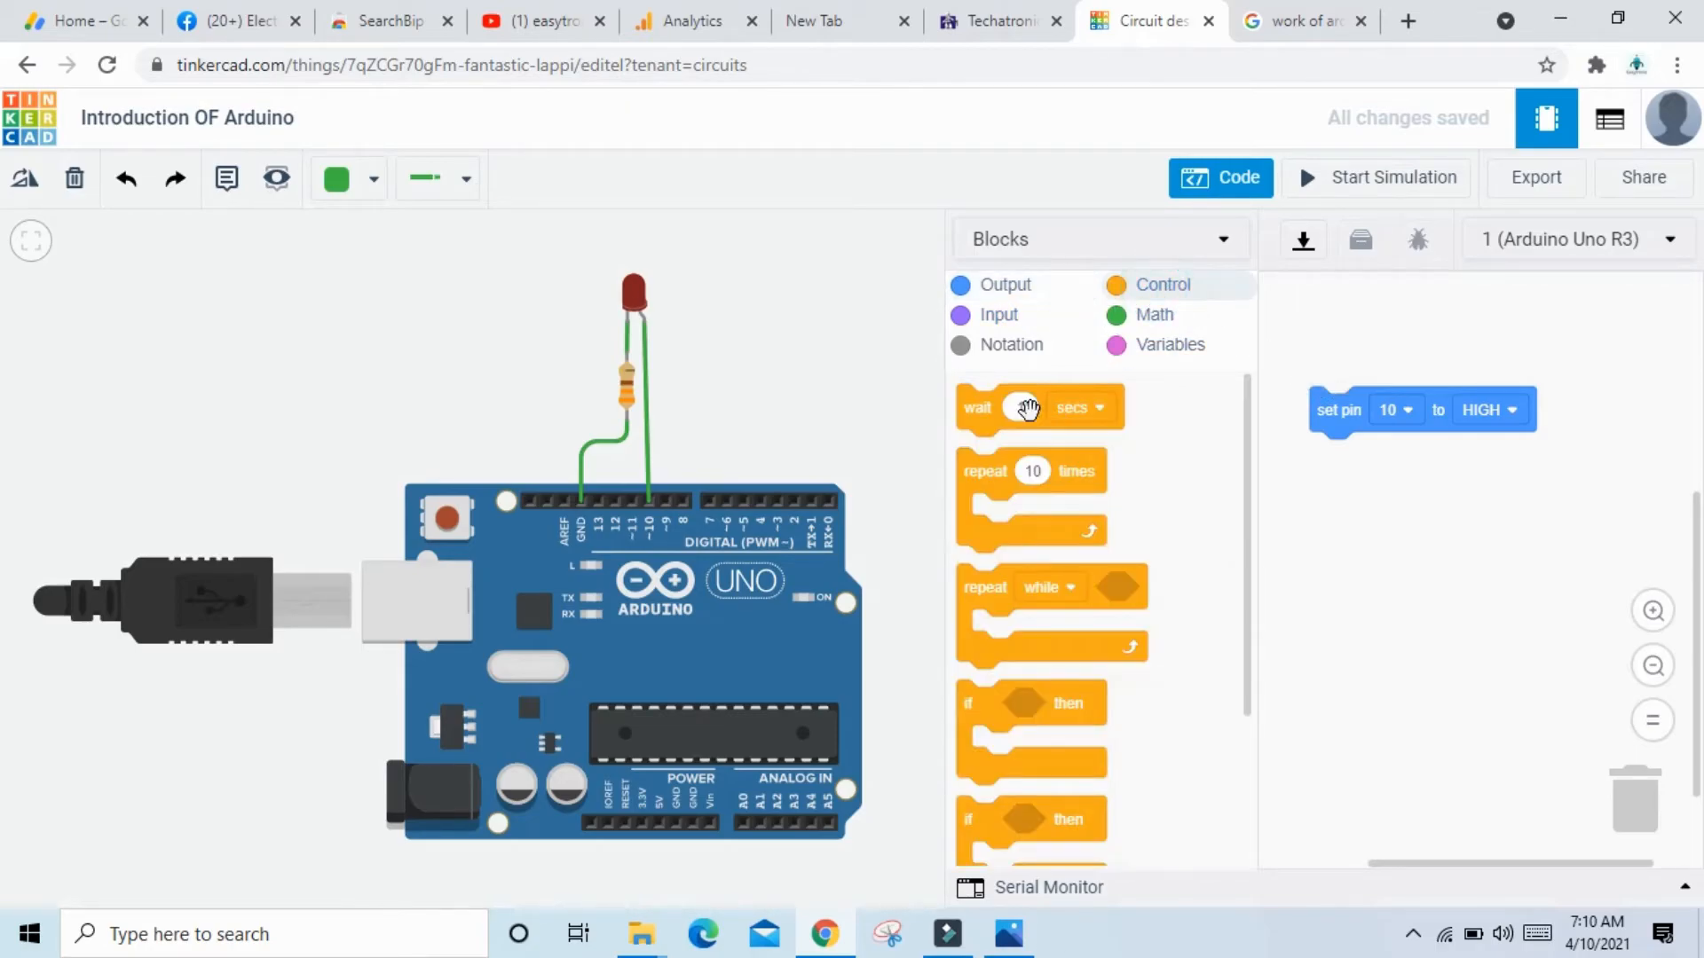
left_click_drag(989, 410, 1344, 458)
left_click(1378, 454)
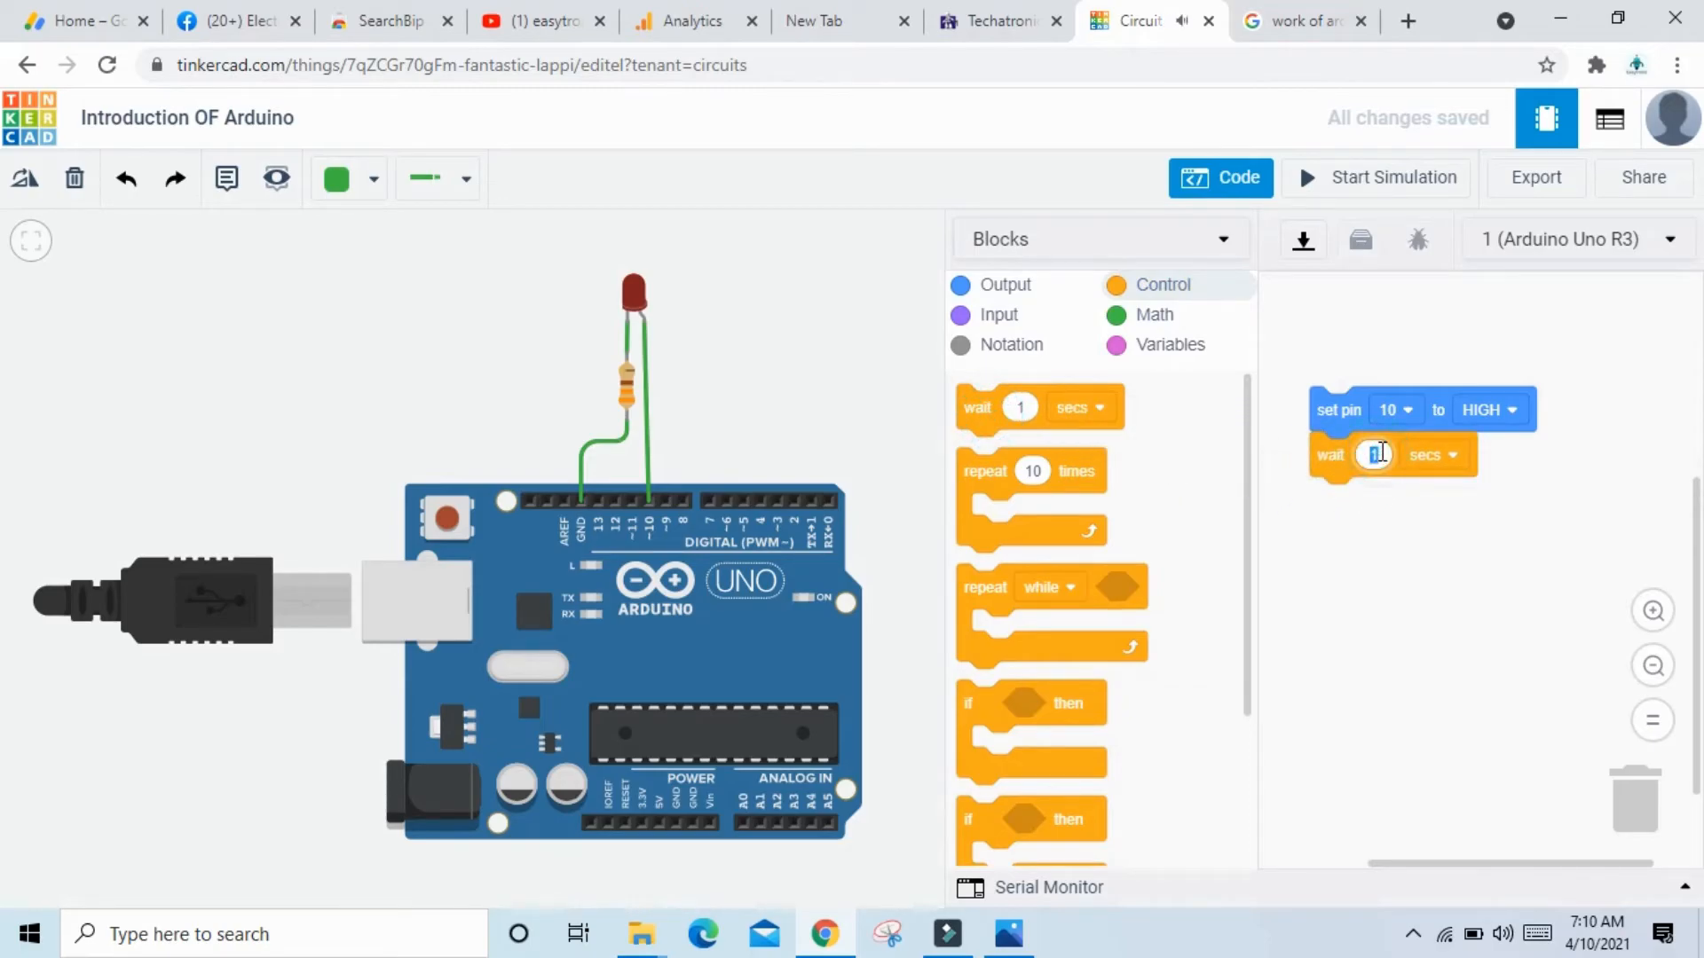
type("0.5")
key("BackSpace")
key("BackSpace")
- Append a second set pin block for pin 10 below the wait, followed by another 1-second wait block
left_click(1027, 291)
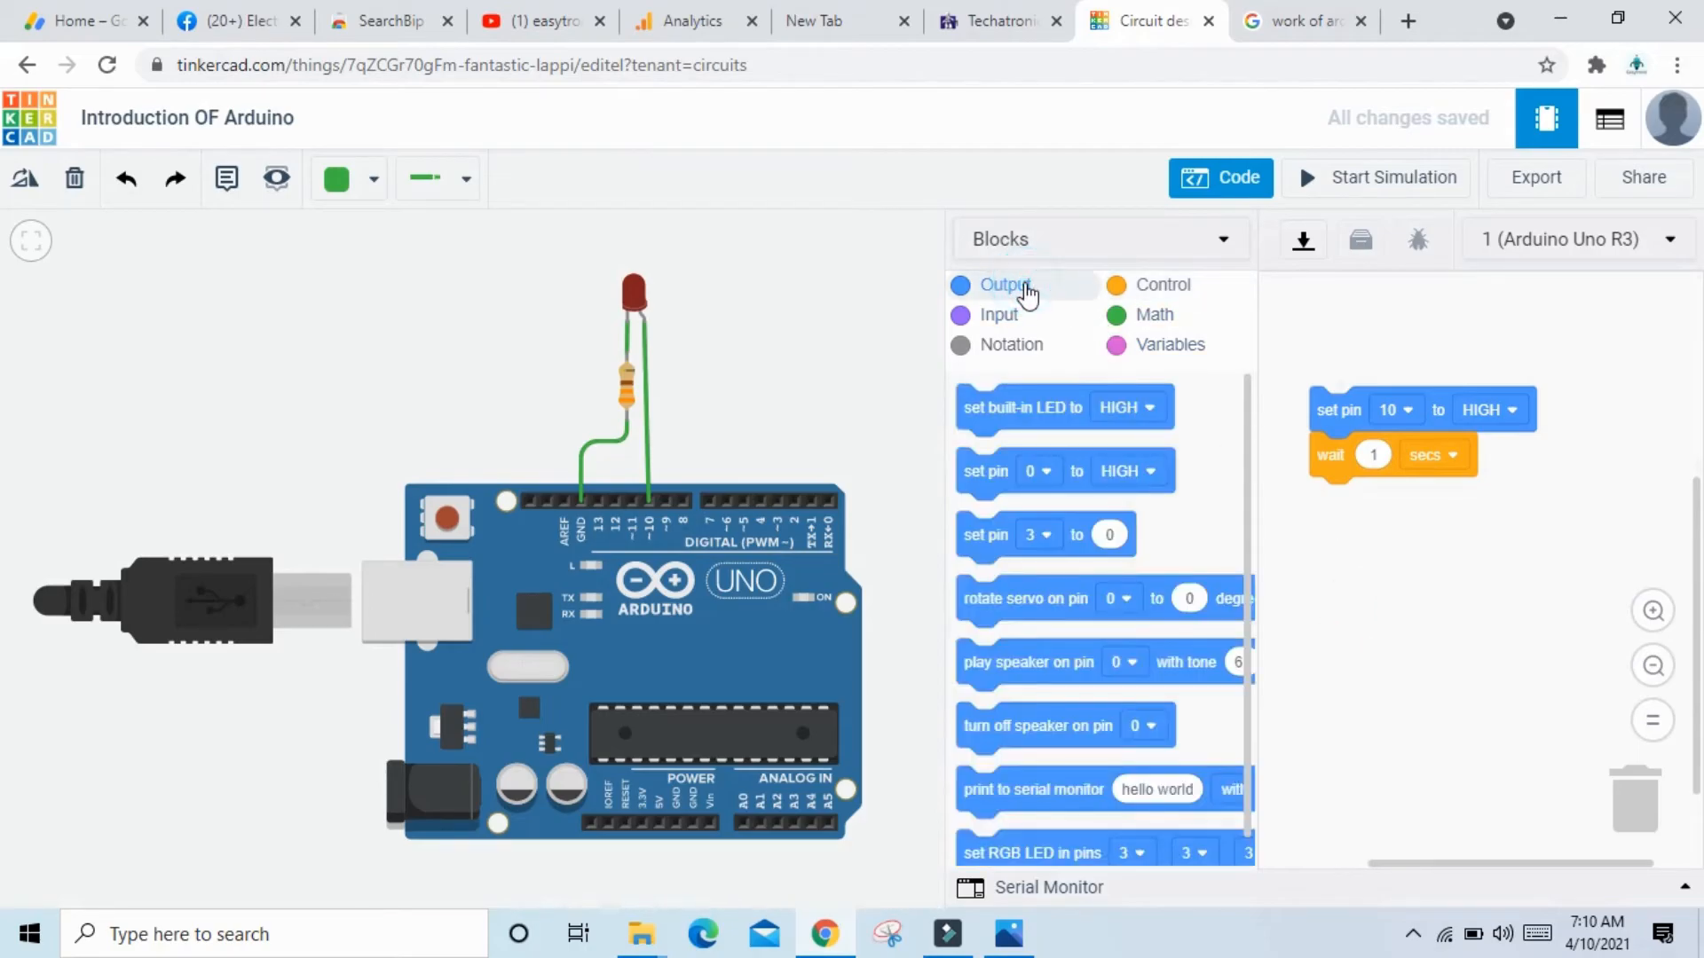
left_click_drag(980, 471, 1369, 537)
left_click(1393, 498)
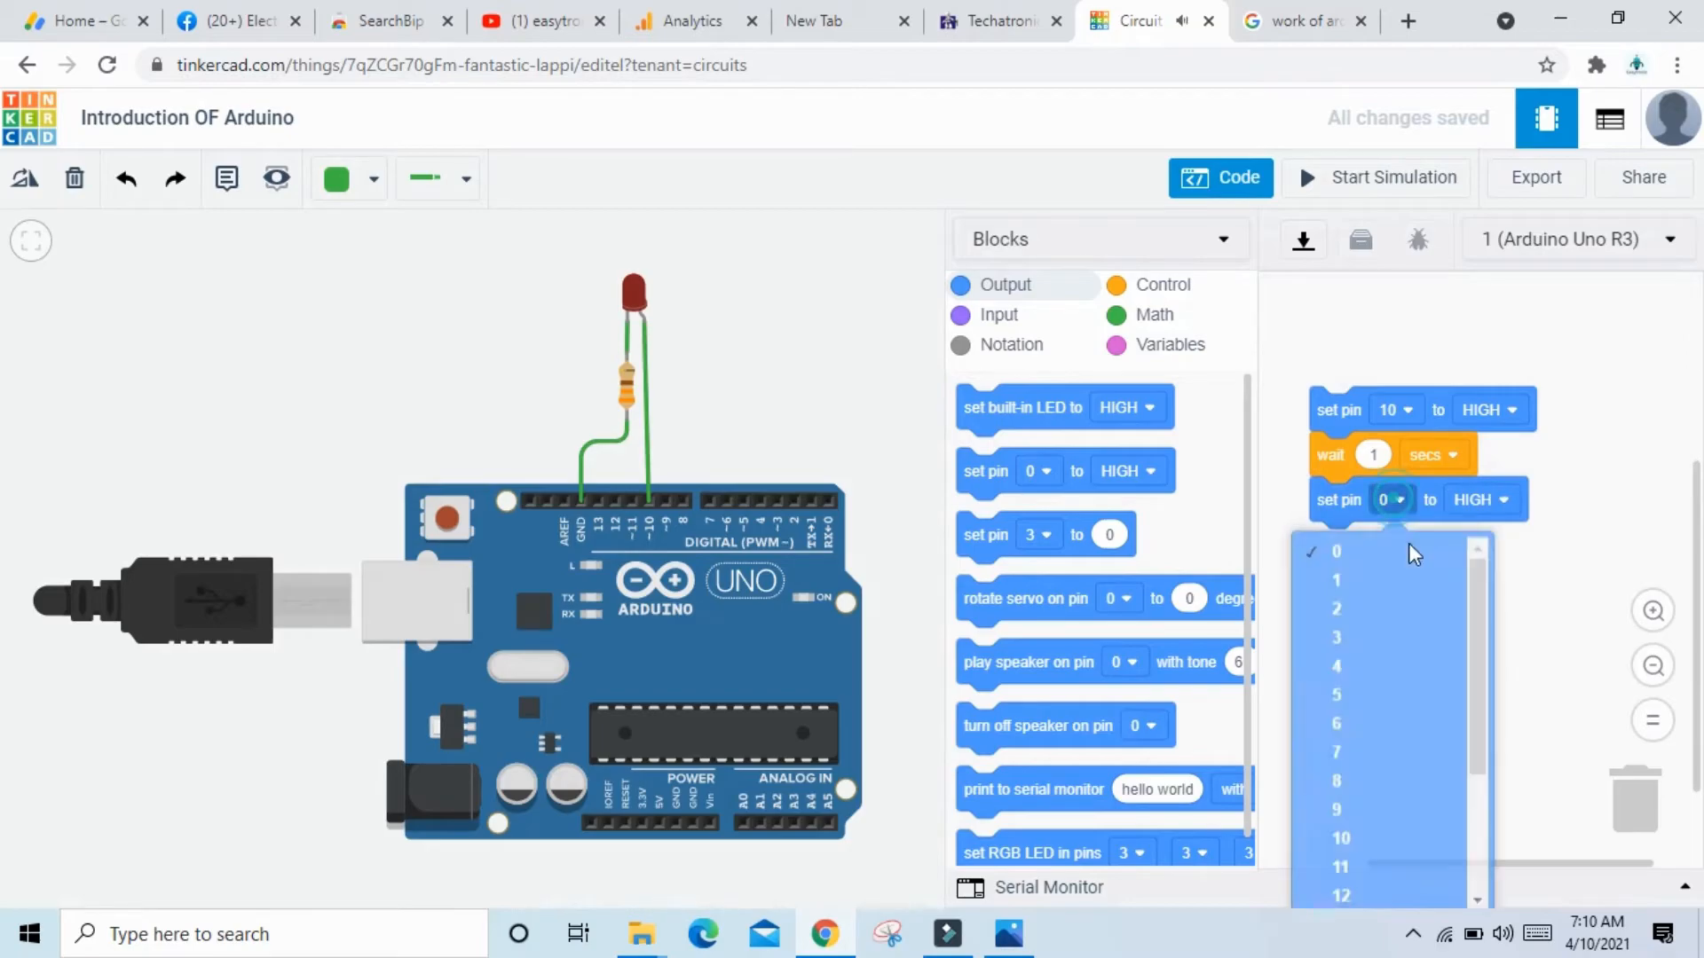
left_click(1380, 839)
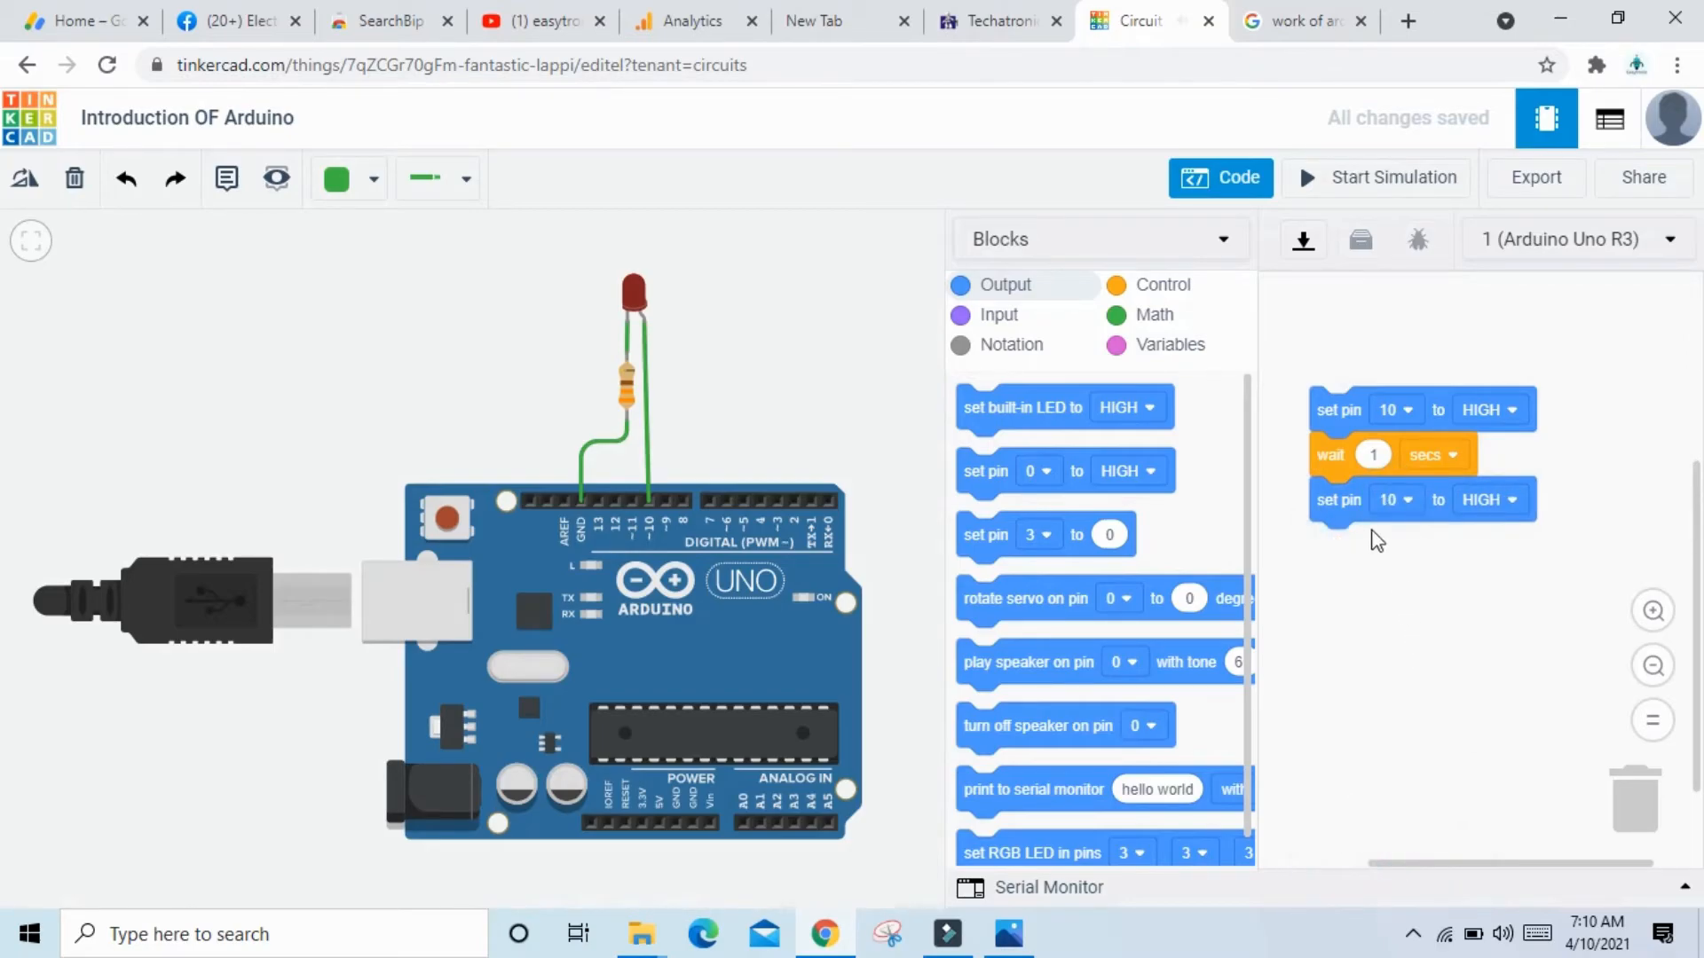
left_click(1169, 290)
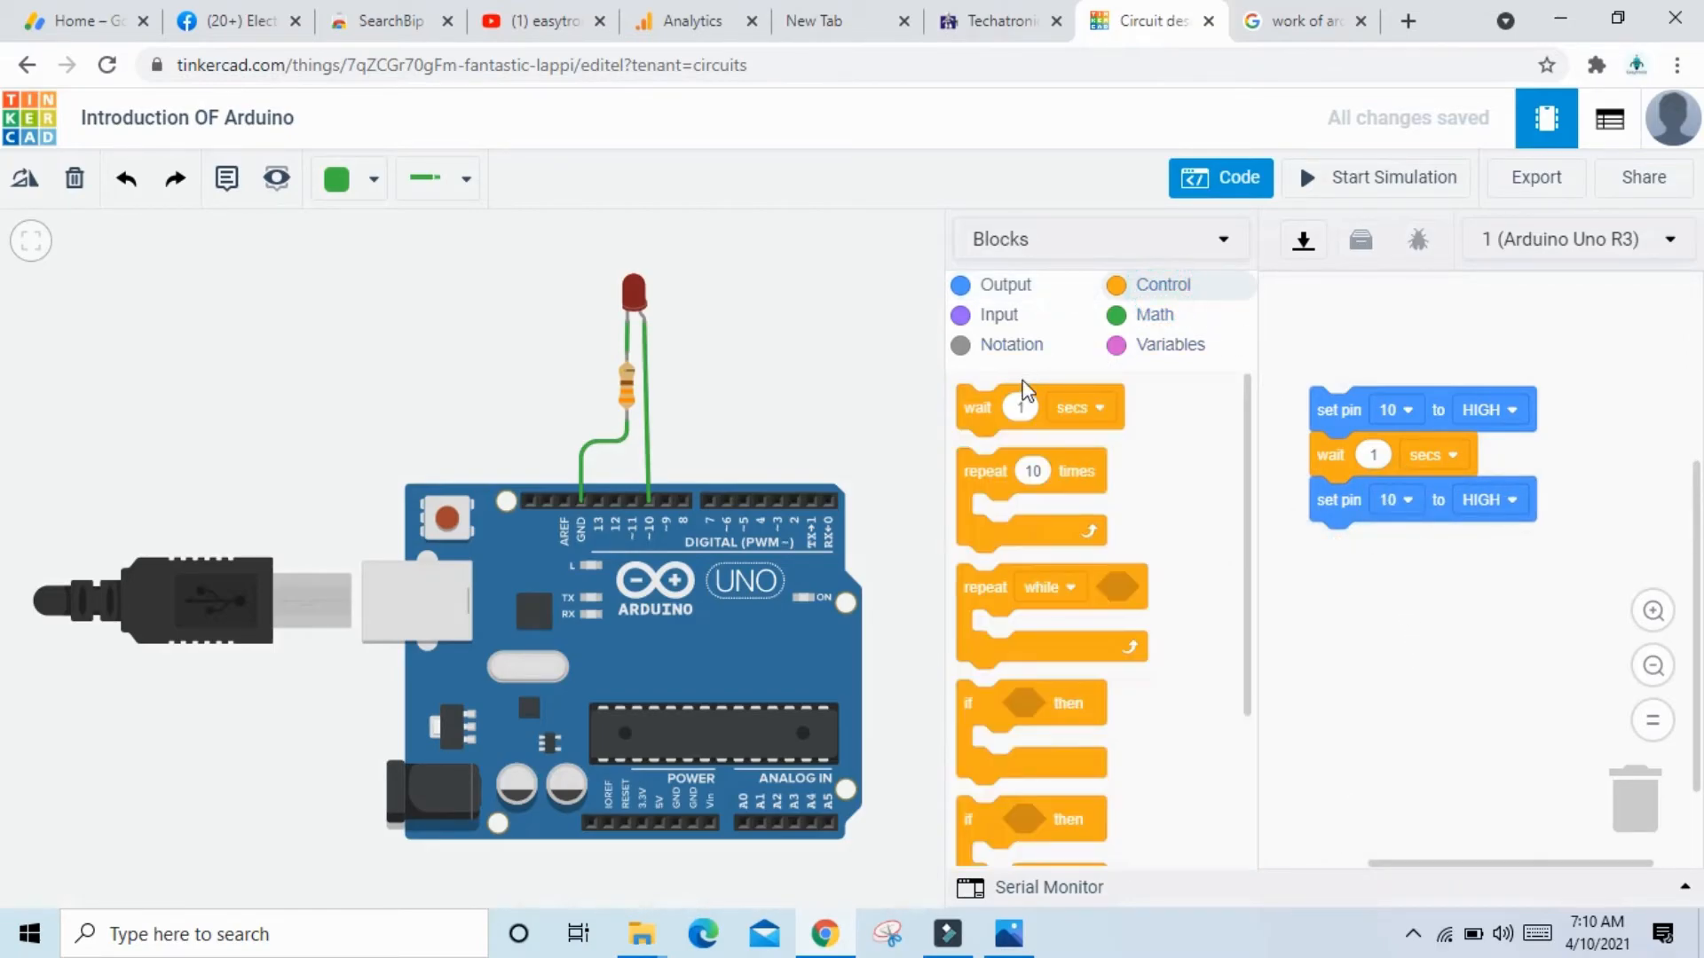
left_click_drag(980, 407, 1340, 545)
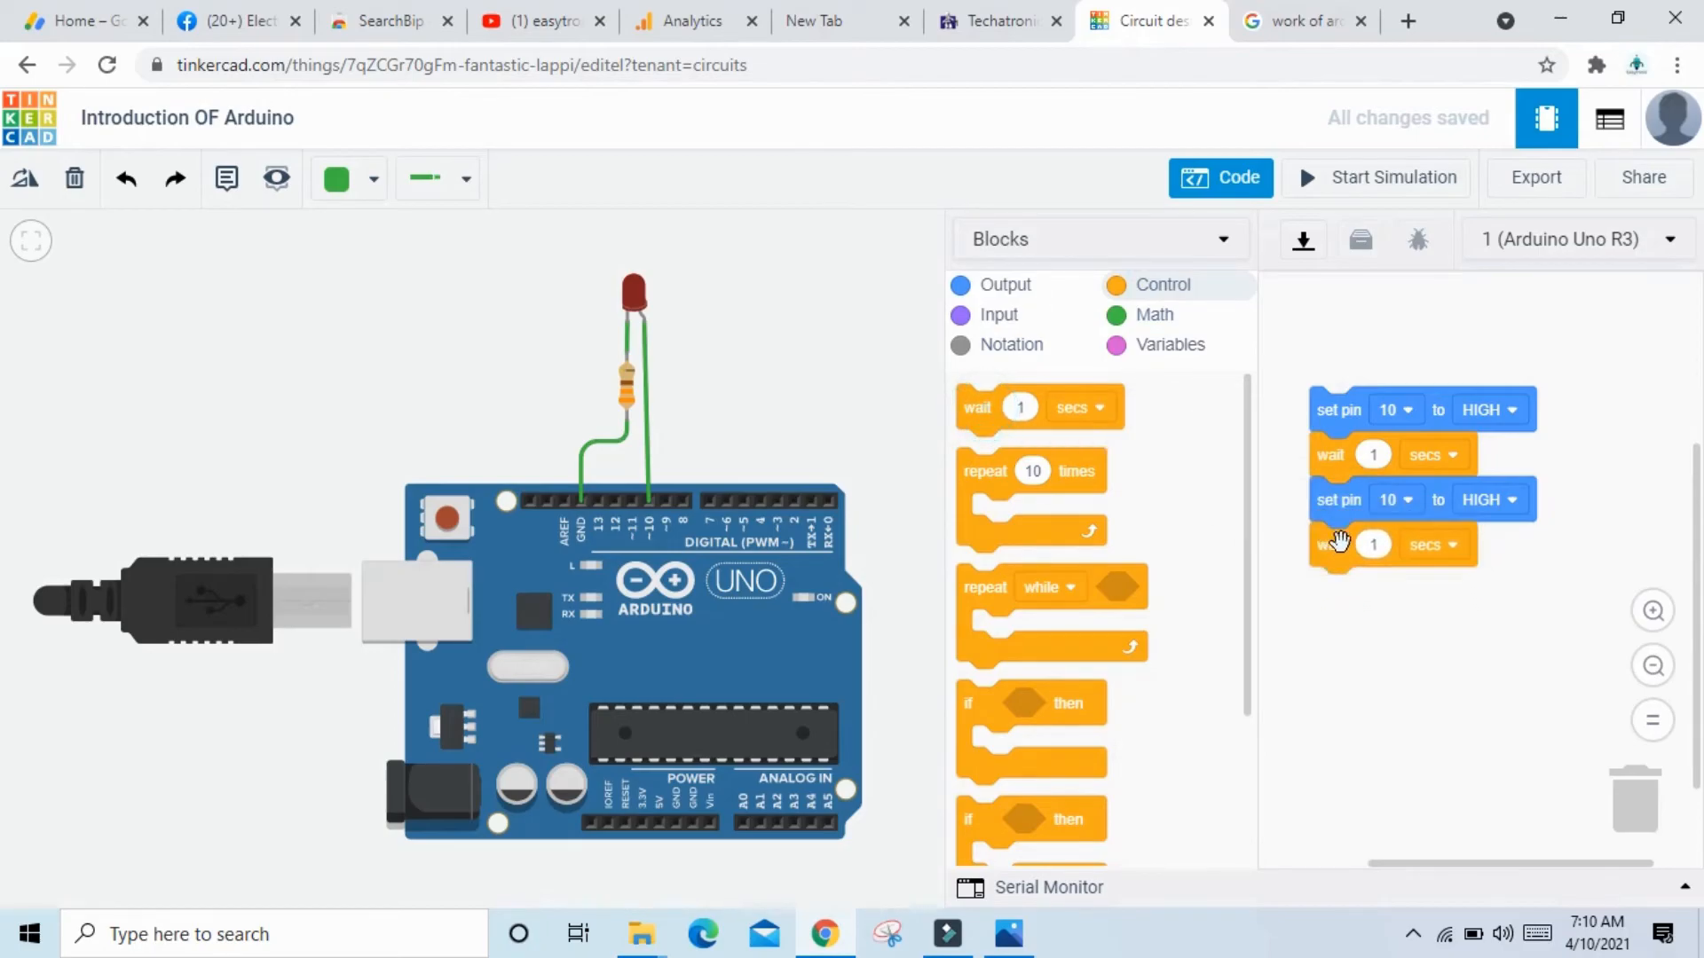
- Set the second pin 10 block to LOW and test the blinking LED in a simulation run, stopping it at the end
left_click(1508, 497)
left_click(1473, 585)
left_click(1384, 182)
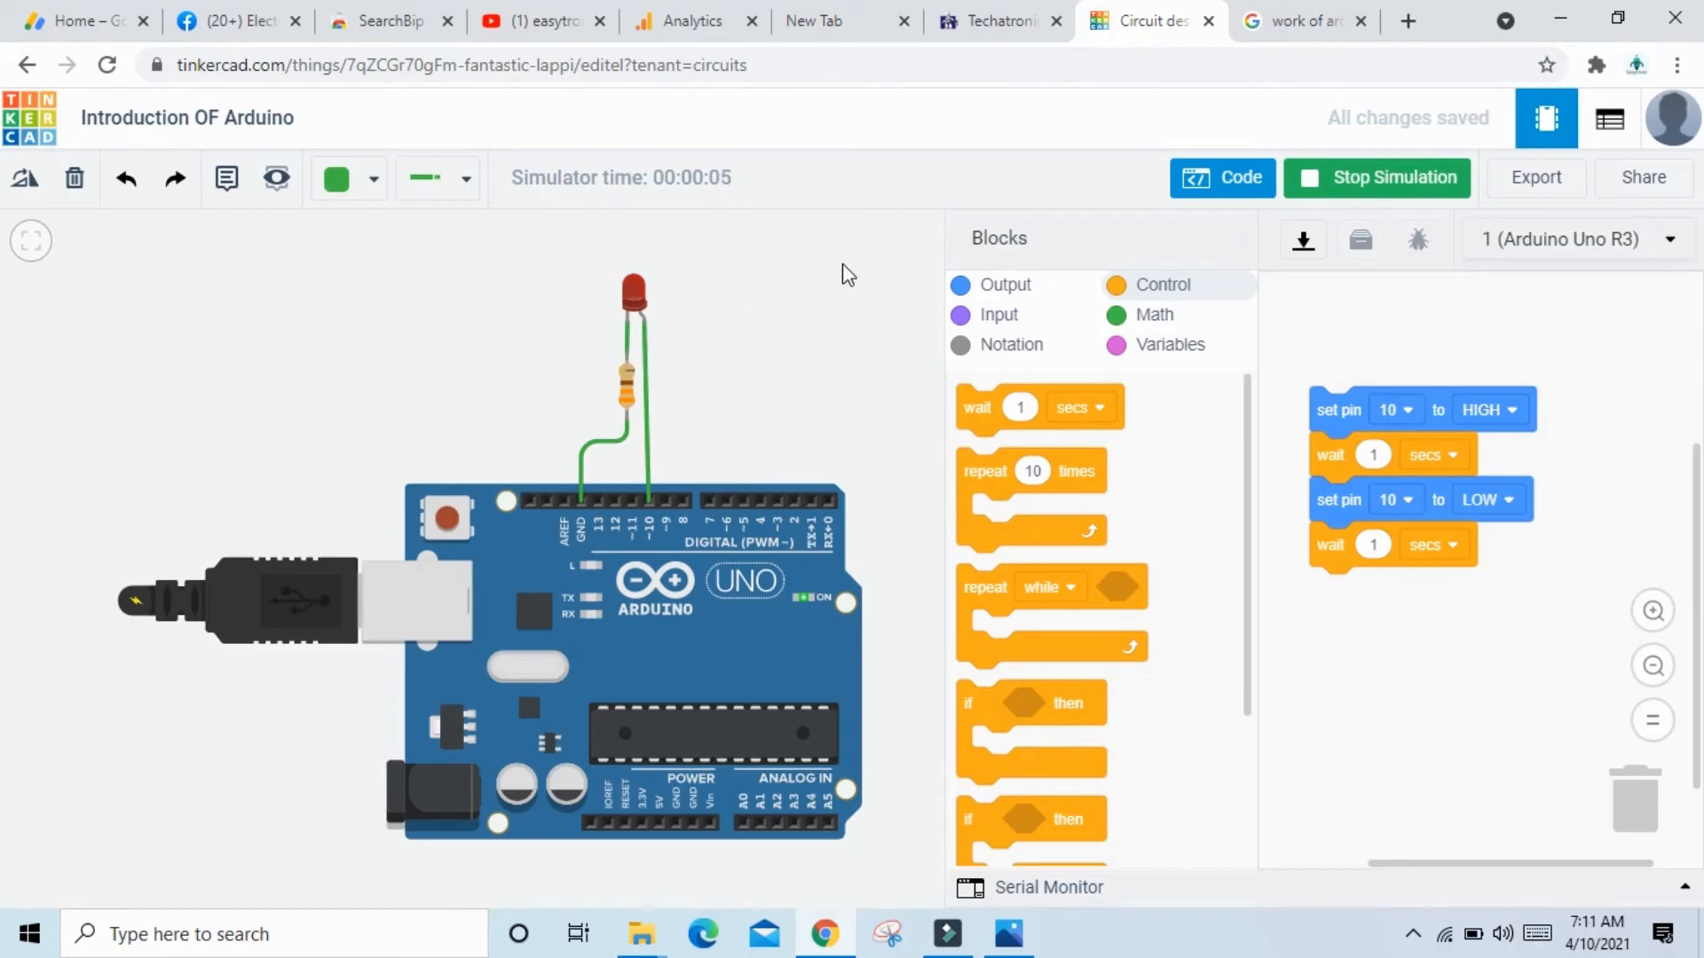
left_click(1362, 182)
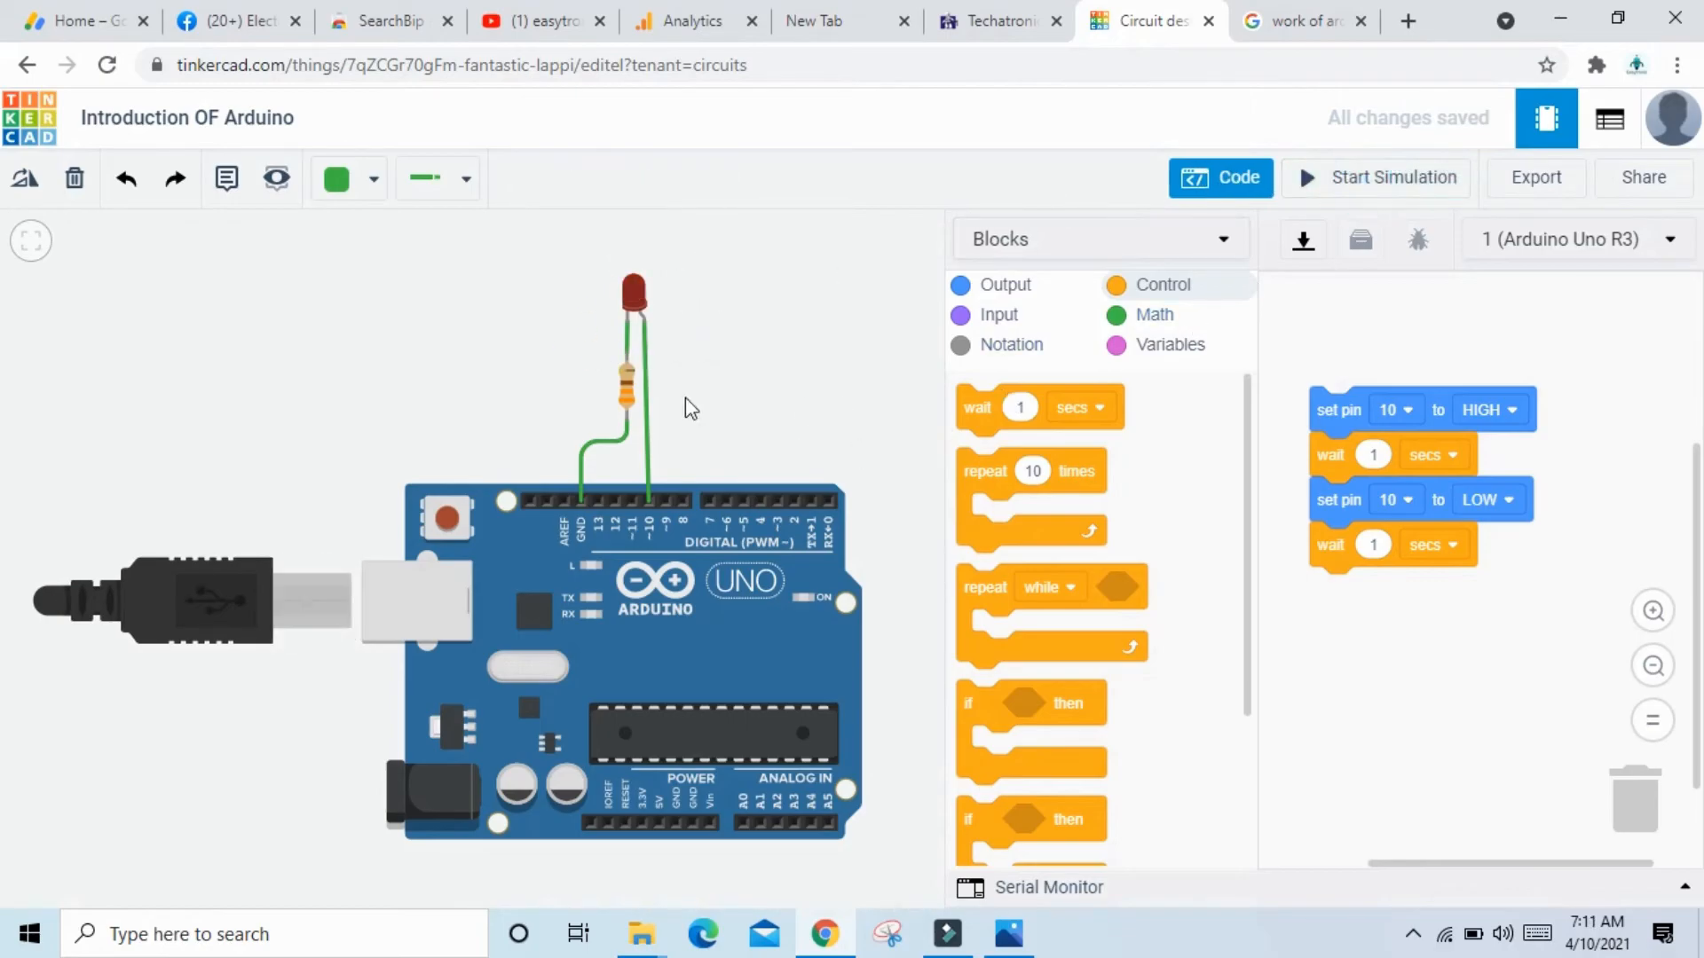
- Set the first wait to 3 seconds and test the slower blink in a simulation run, stopping it at the end
left_click(1376, 455)
left_click(1376, 543)
left_click(1404, 635)
left_click(1378, 182)
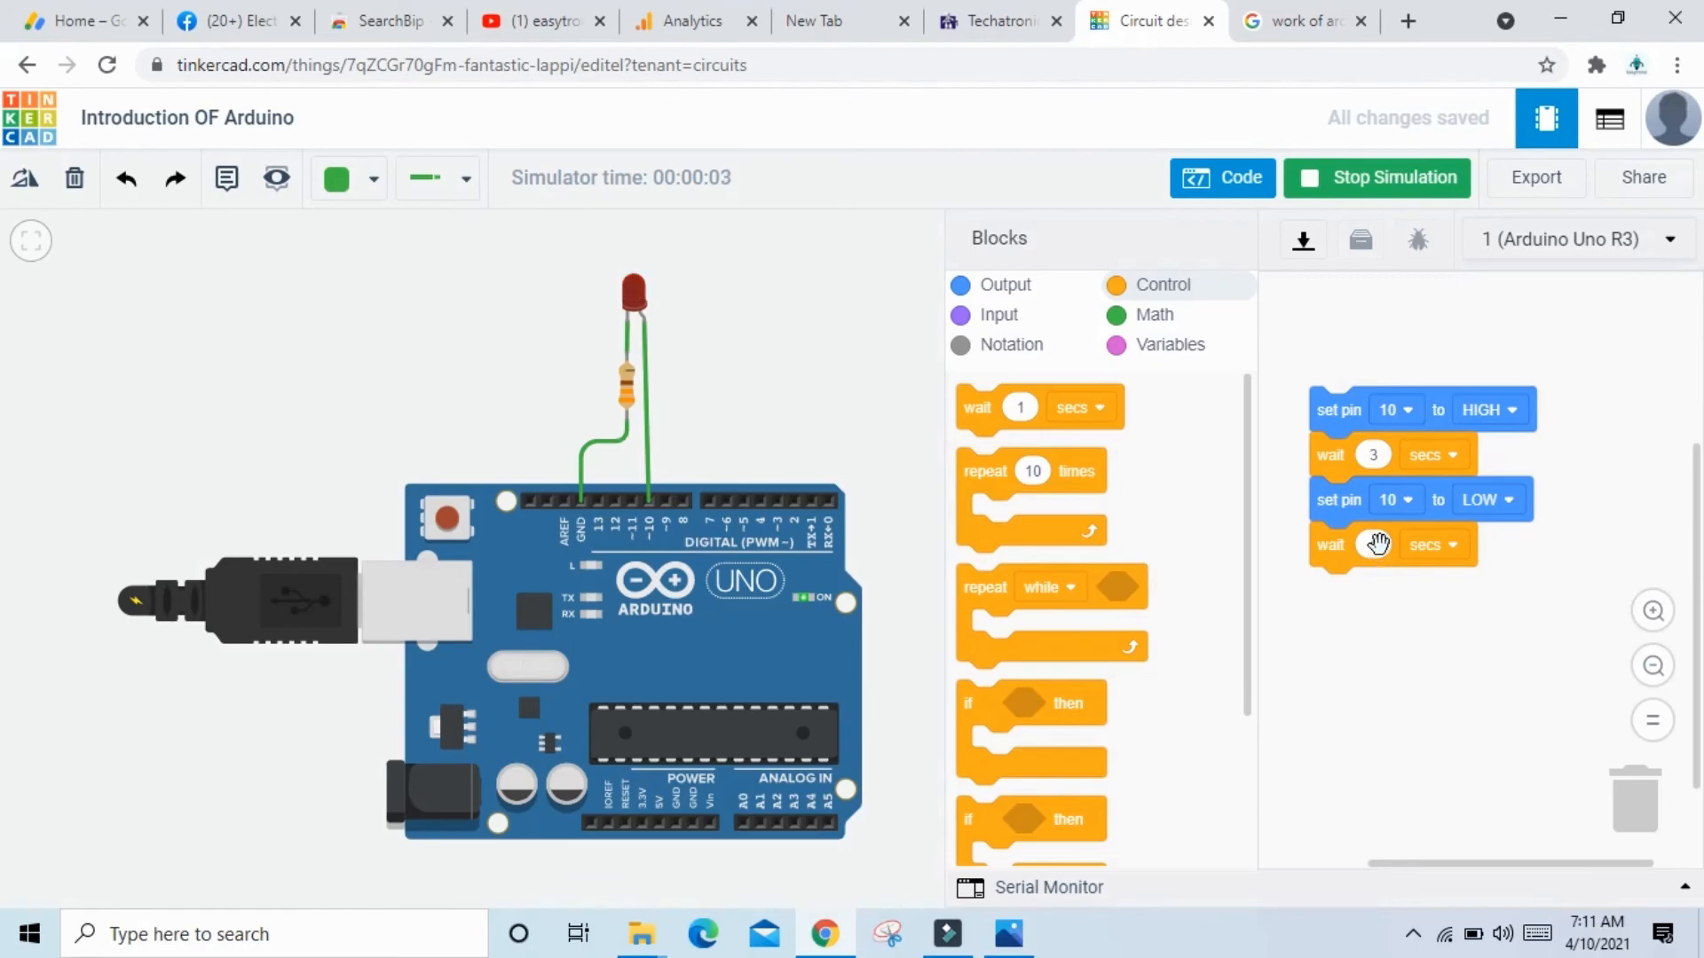
left_click(1379, 182)
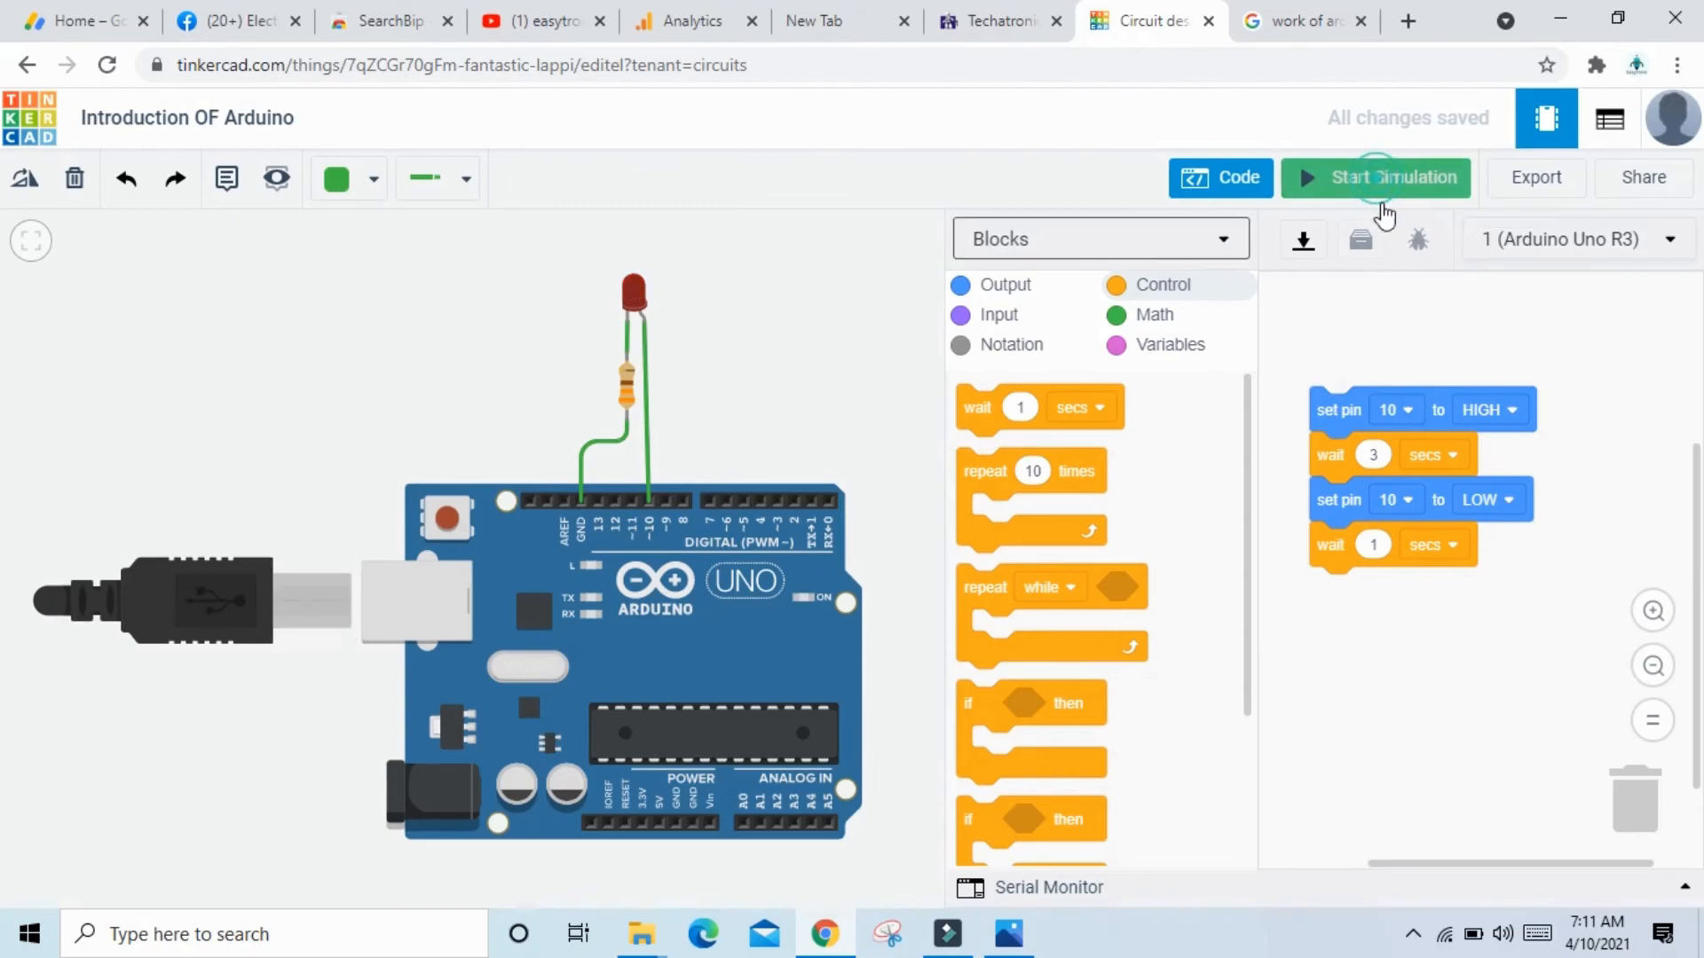
- Set both wait blocks to 0.5 seconds and start the simulation
left_click(1373, 453)
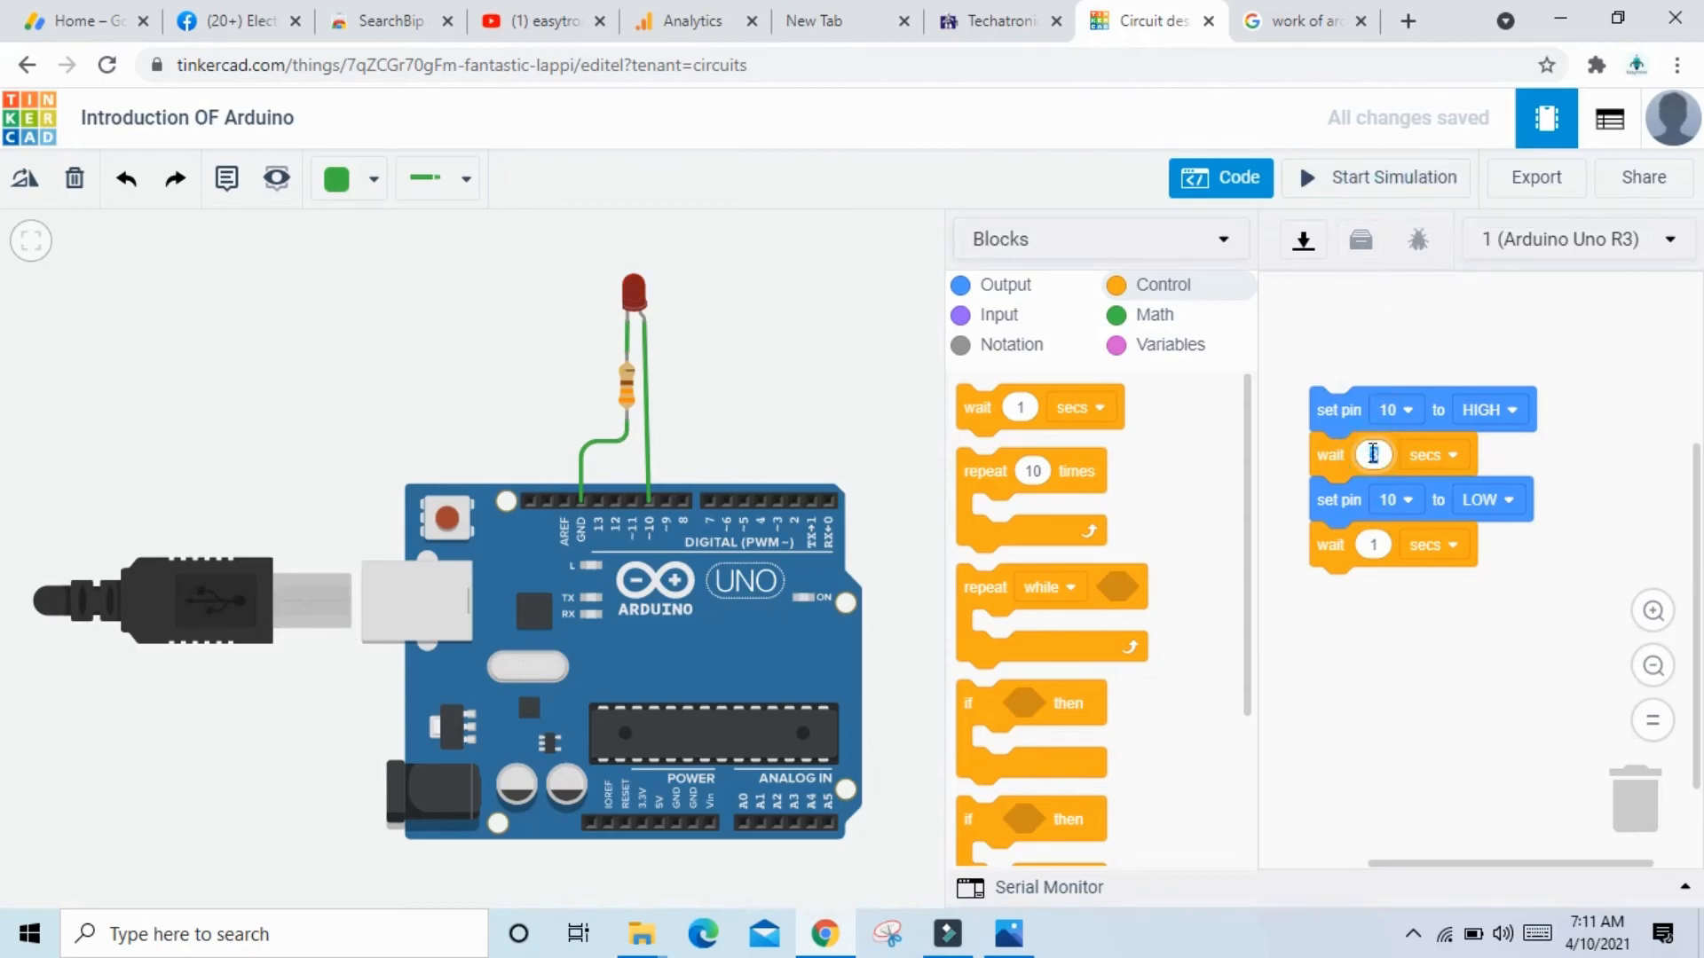
type("0.5")
left_click(1371, 545)
type("0.5")
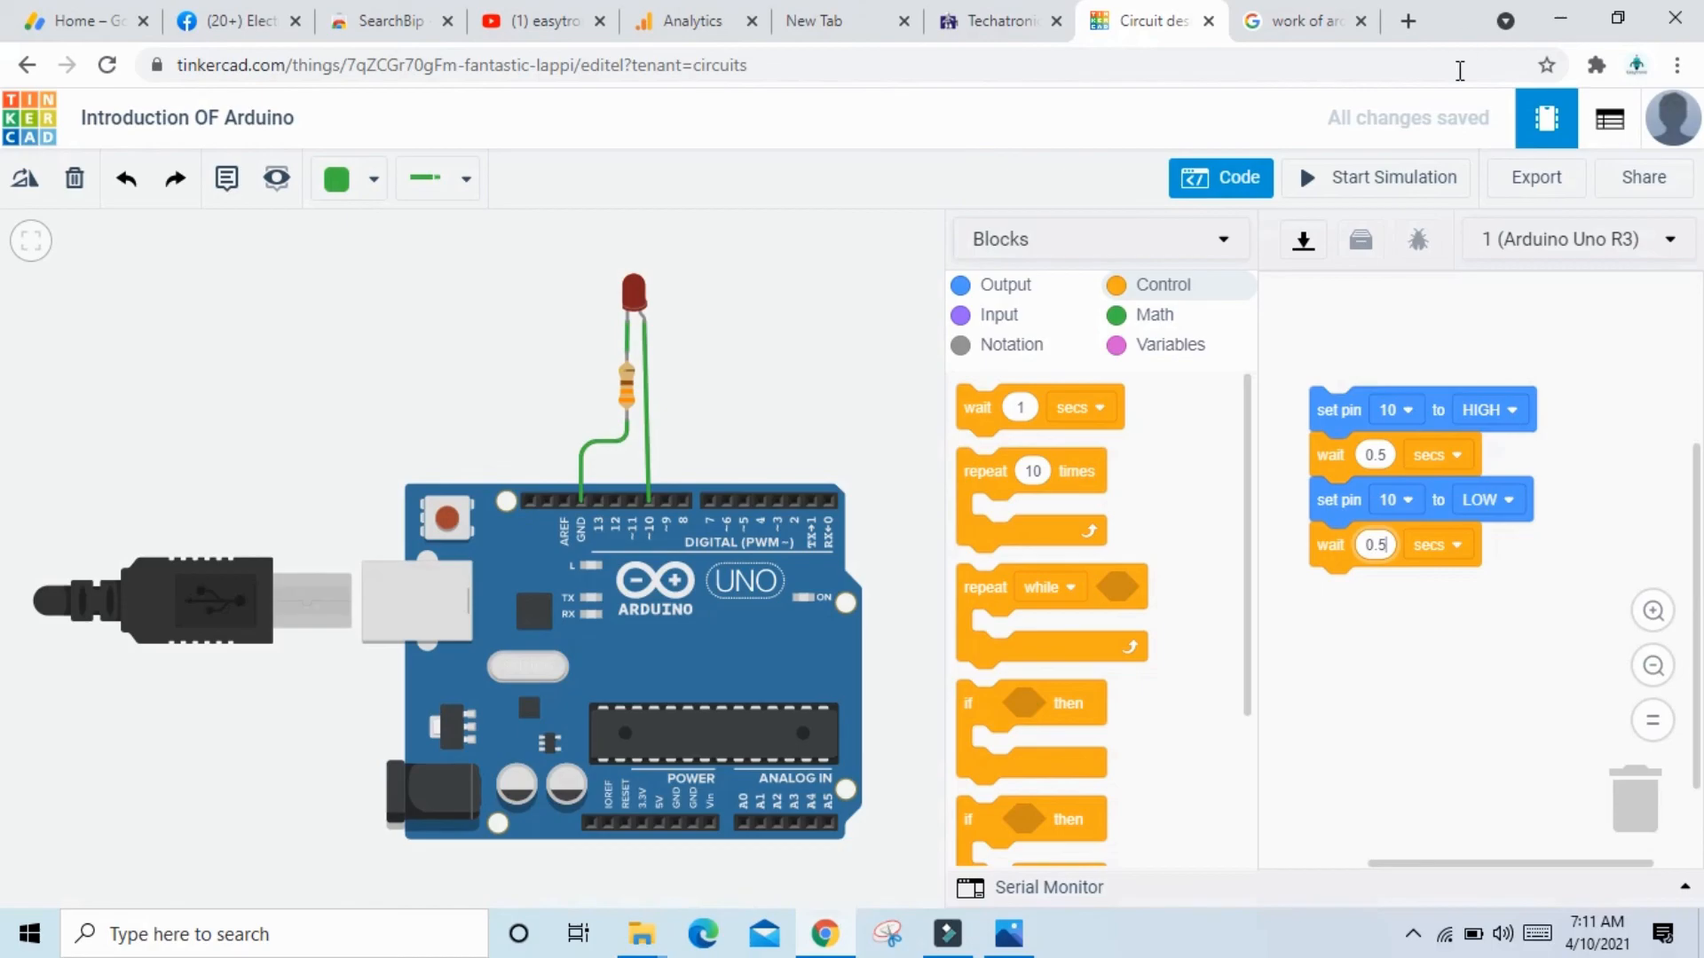
left_click(1396, 181)
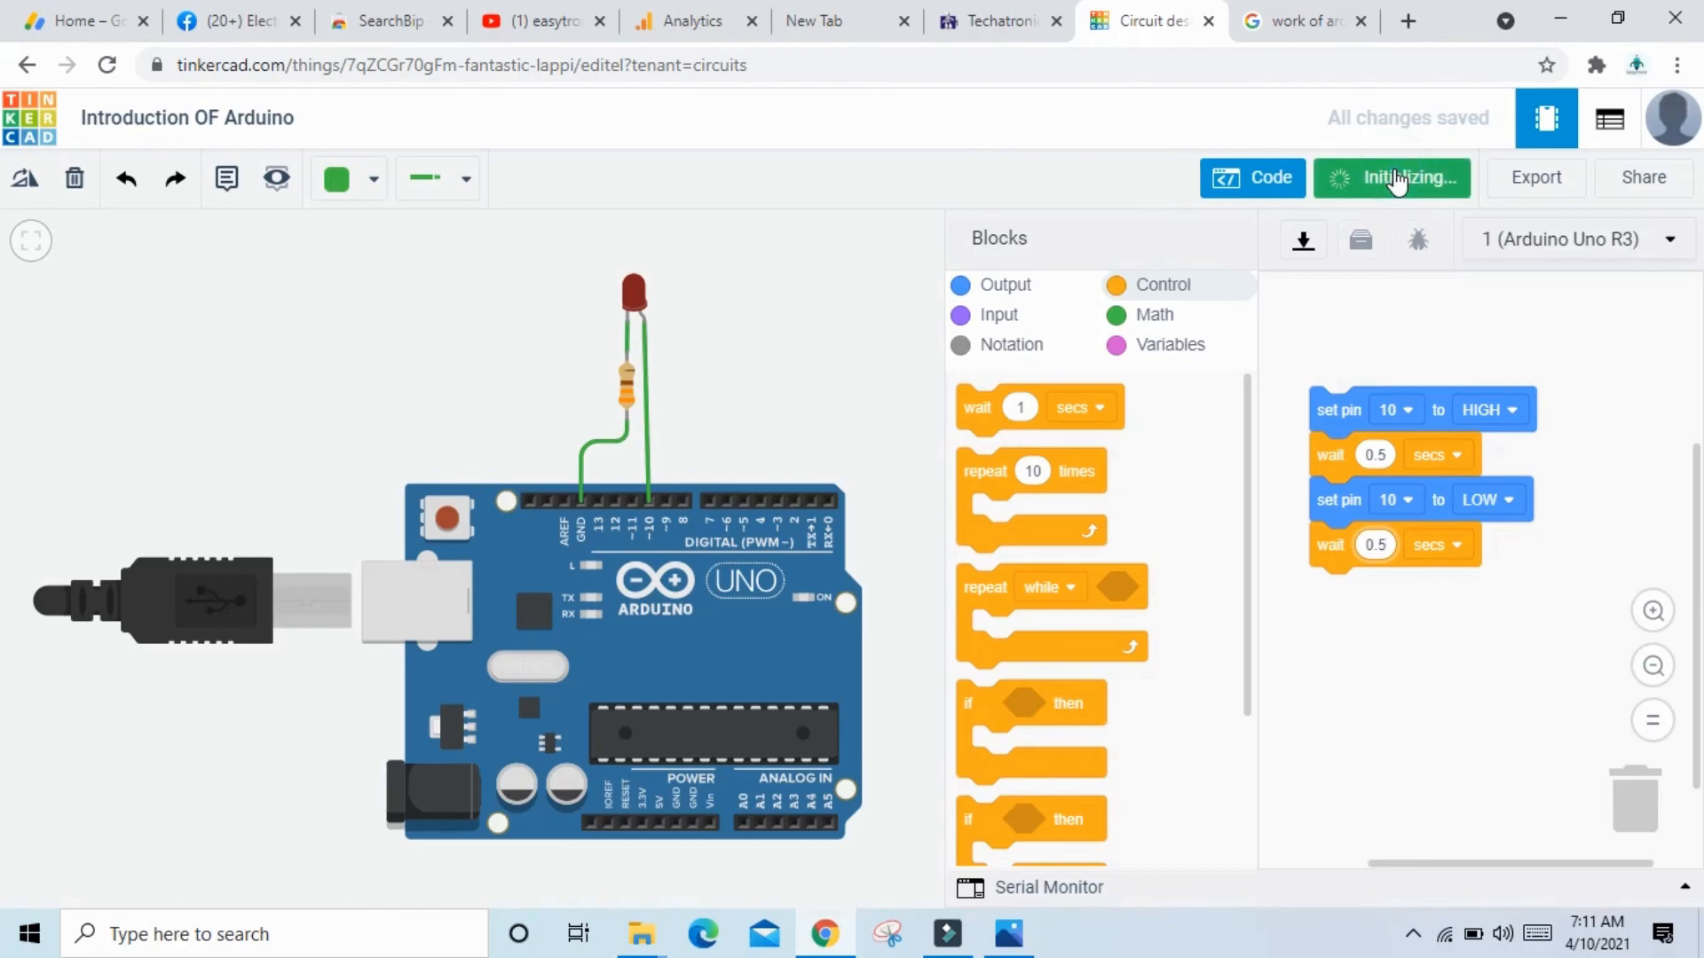